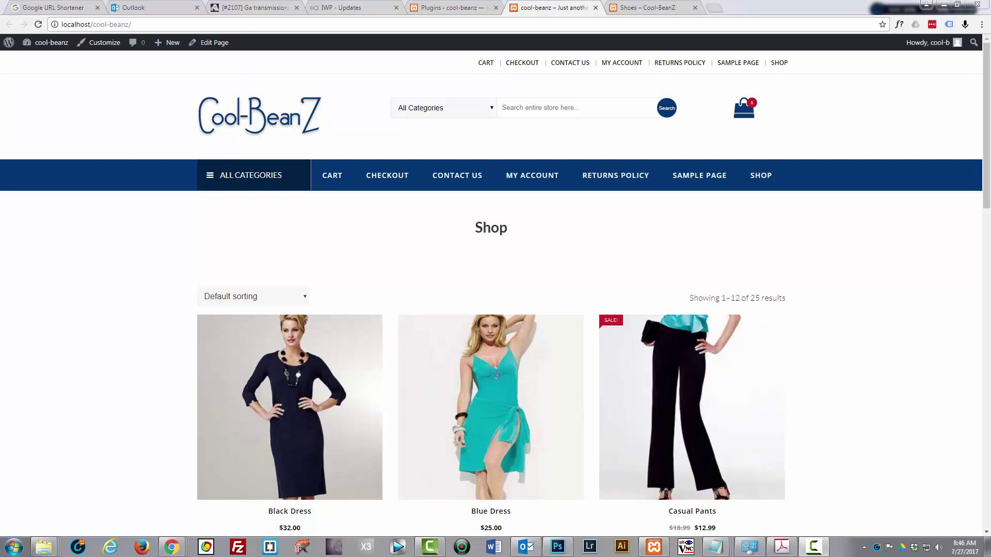
# Step: Create a new page from the site's dashboard and title it "About us"
pyautogui.click(29, 45)
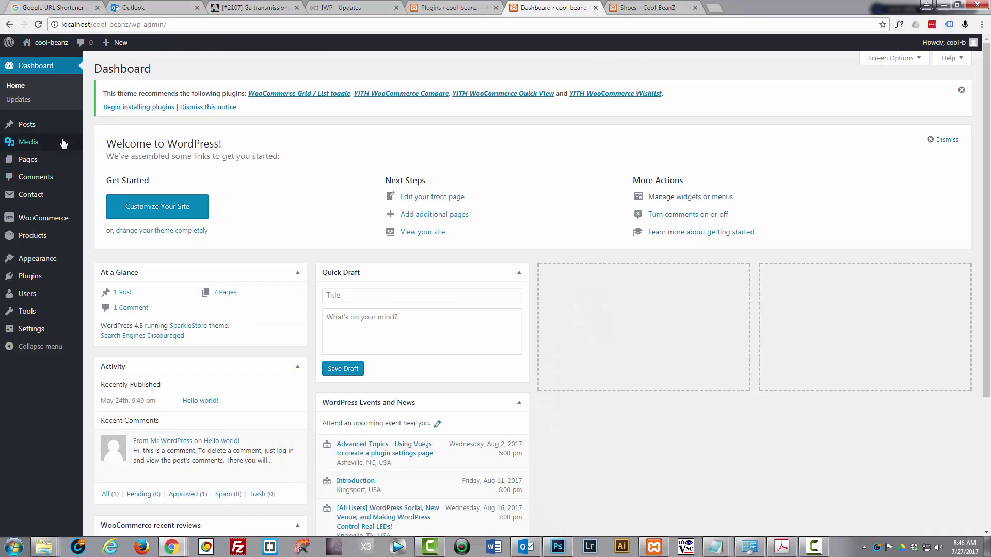
pyautogui.moveTo(38, 130)
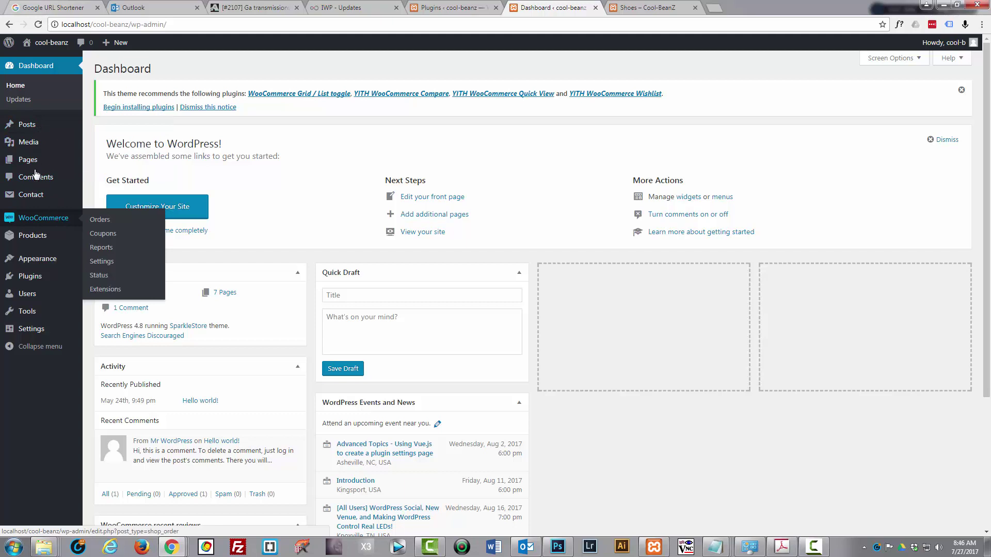
pyautogui.click(102, 177)
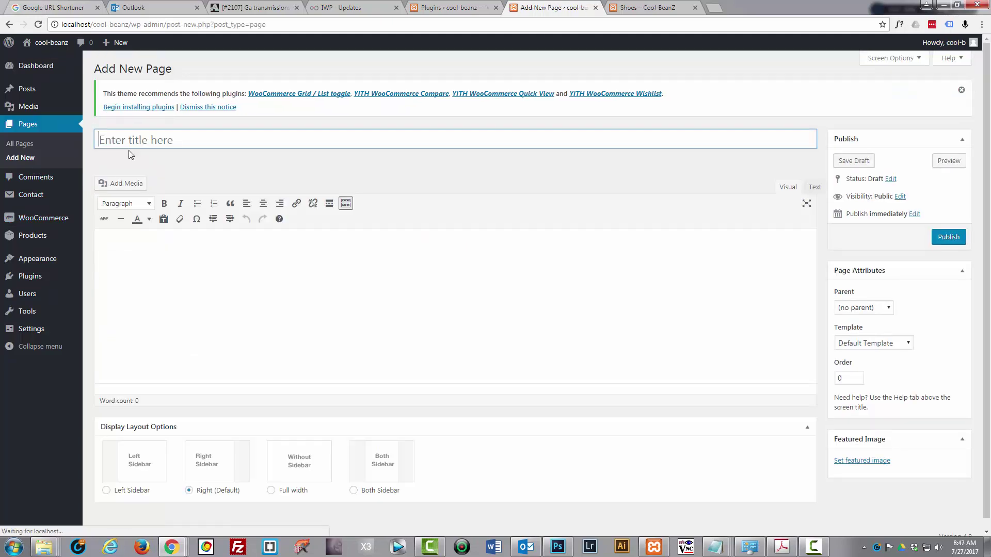
pyautogui.click(138, 140)
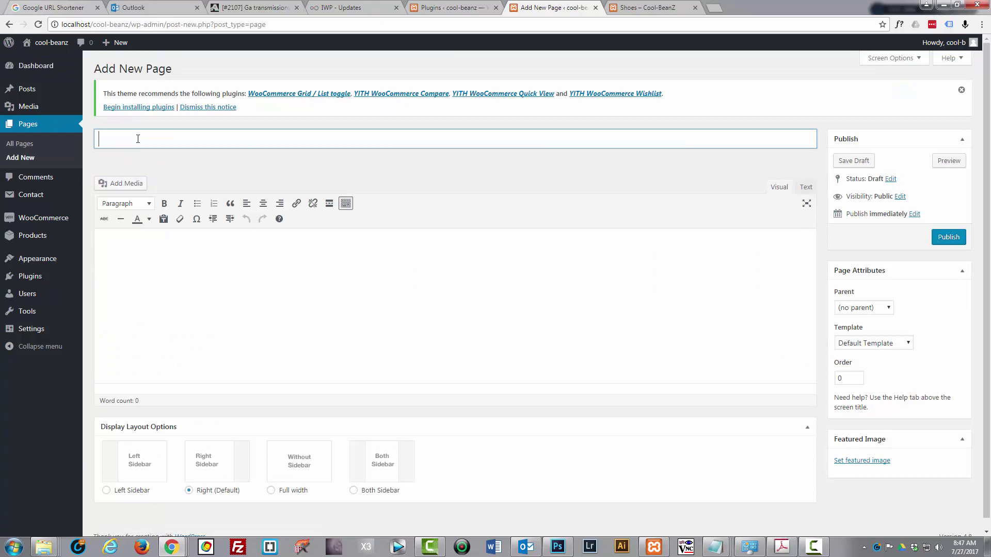
pyautogui.write('About us')
# Step: Upload storefront.png to the media library from the page editor and set its alt text to "our store"
pyautogui.scroll(-1, 494, 263)
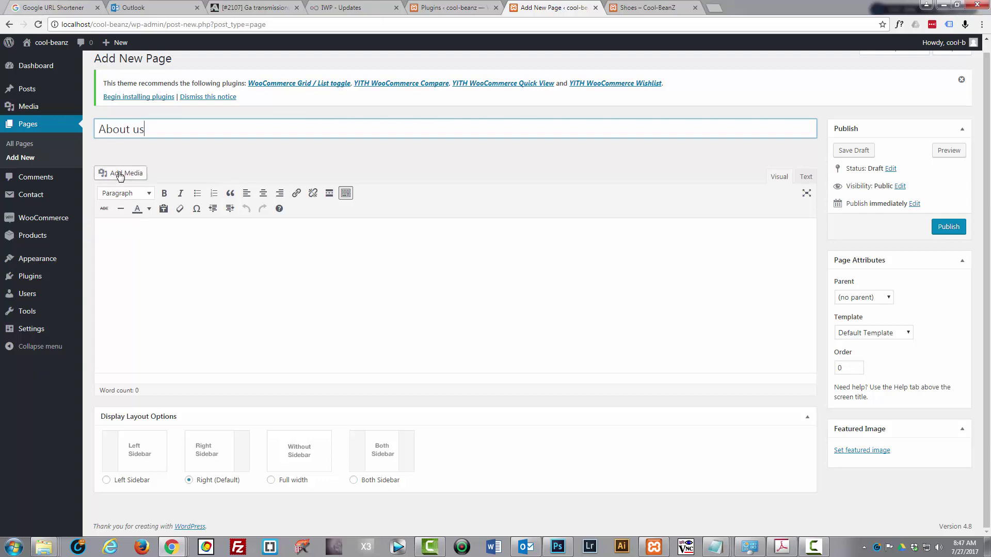
pyautogui.click(120, 174)
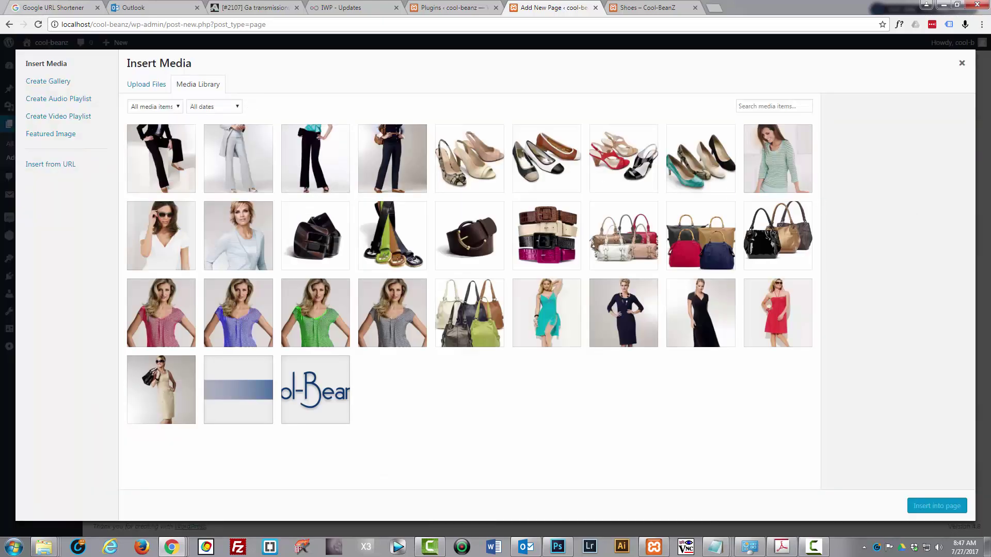
pyautogui.moveTo(878, 439); pyautogui.dragTo(410, 422)
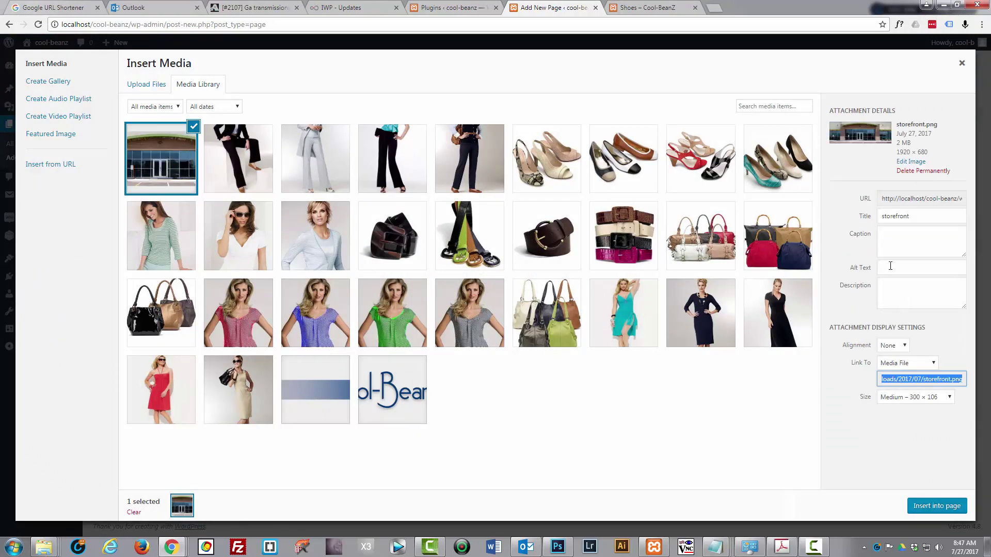
pyautogui.click(890, 265)
pyautogui.write('our store')
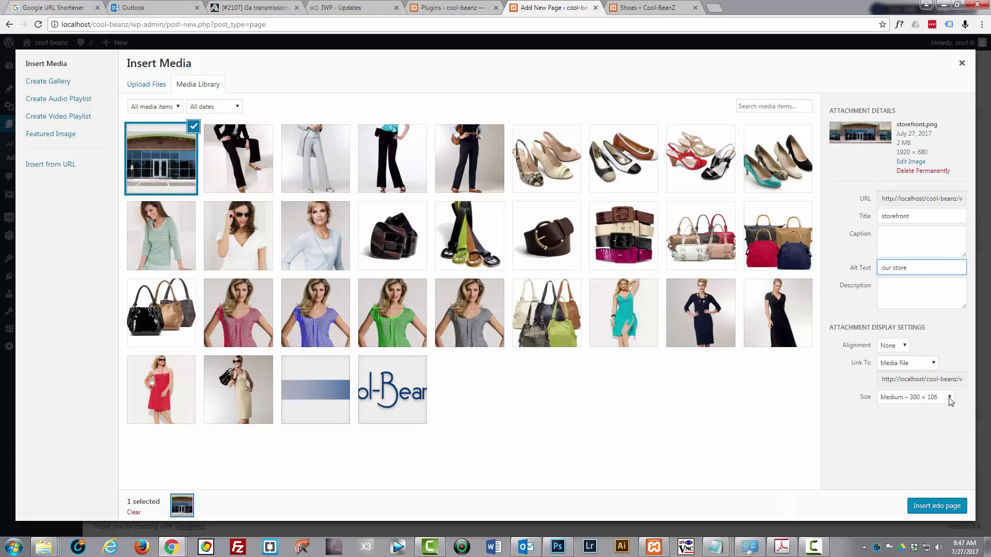
# Step: Insert the storefront image into the page at Full Size – 1920 × 680 and center-align it
pyautogui.click(949, 397)
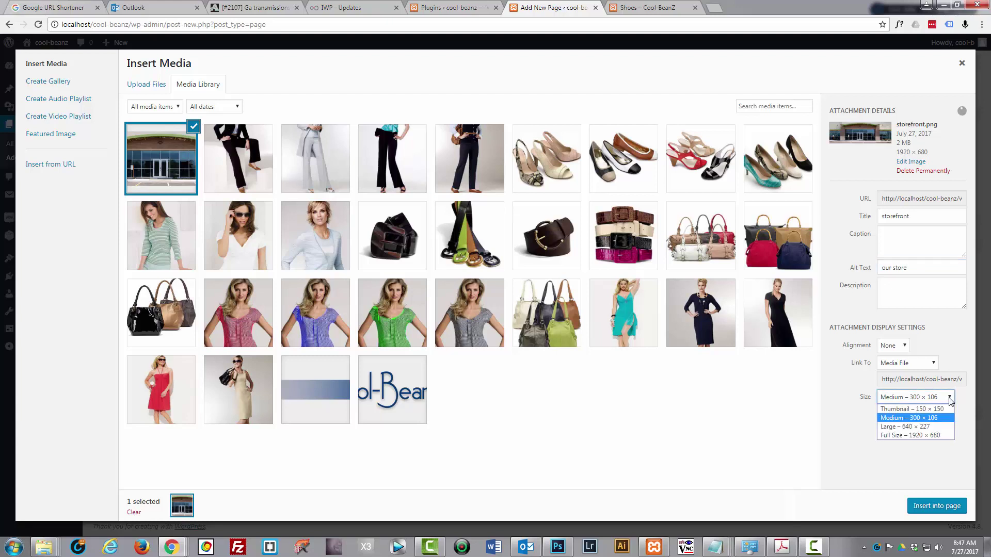
pyautogui.click(921, 436)
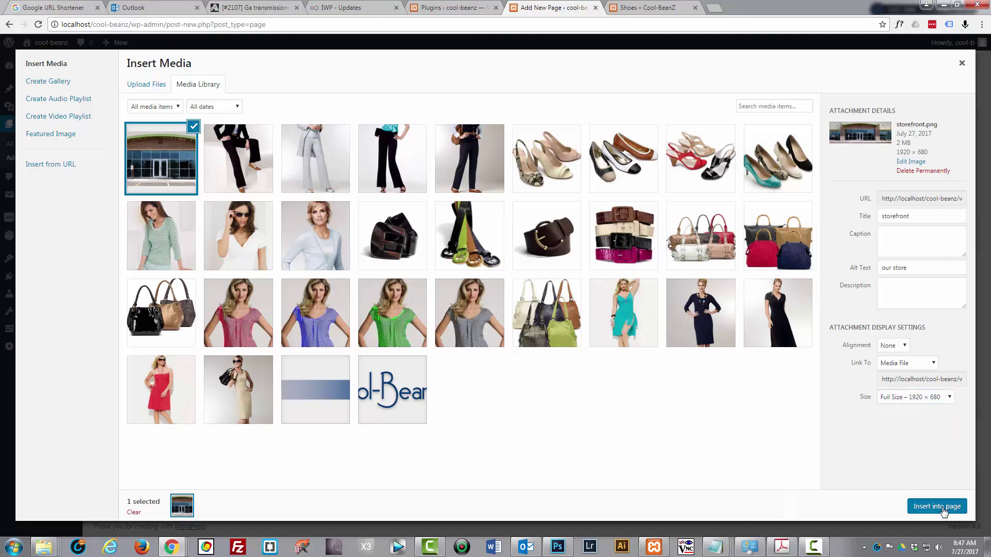
pyautogui.click(944, 511)
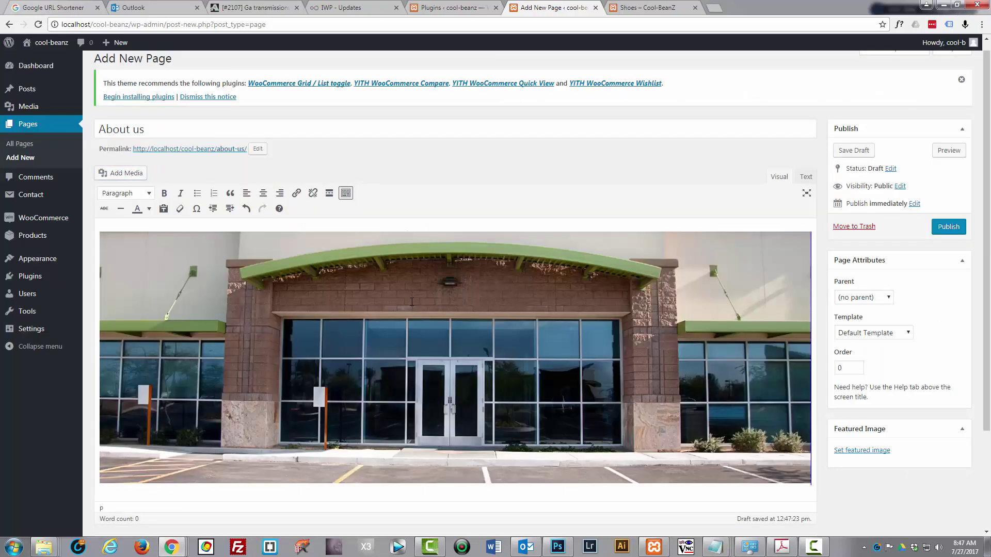
pyautogui.click(412, 302)
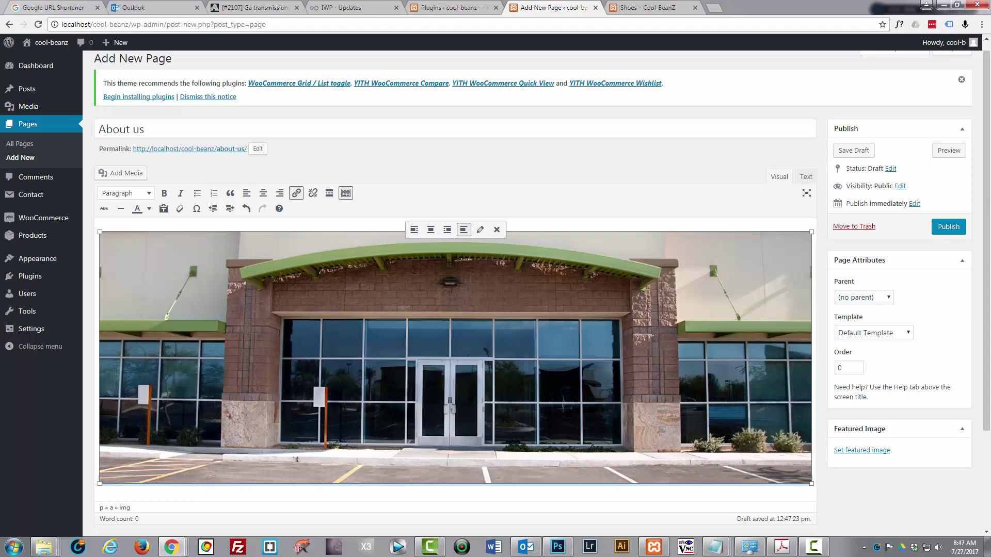
pyautogui.click(430, 230)
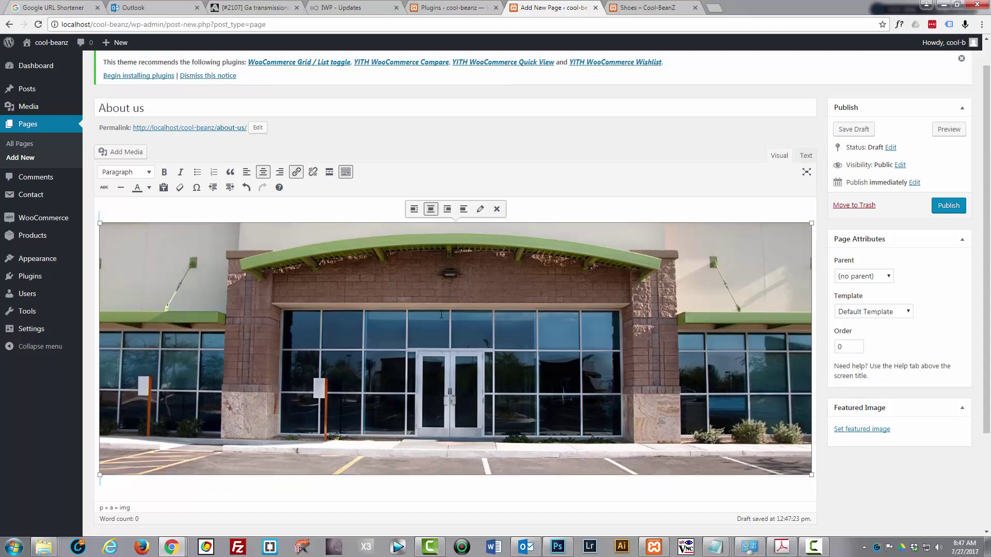
# Step: Copy all the founder, store manager and mission statement text from Notepad and paste it below the storefront image
pyautogui.scroll(-3, 442, 310)
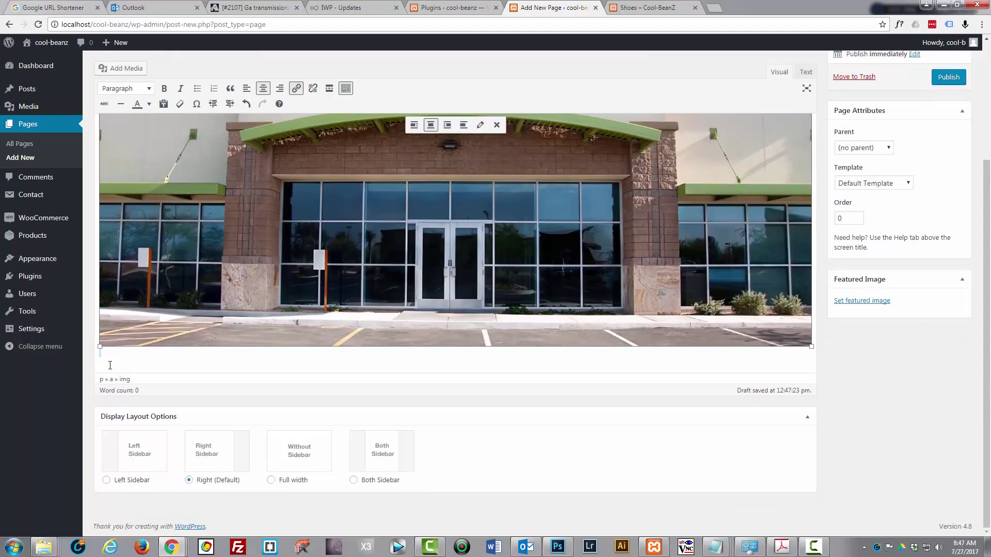
pyautogui.click(106, 356)
pyautogui.hotkey('alt', 'Tab')
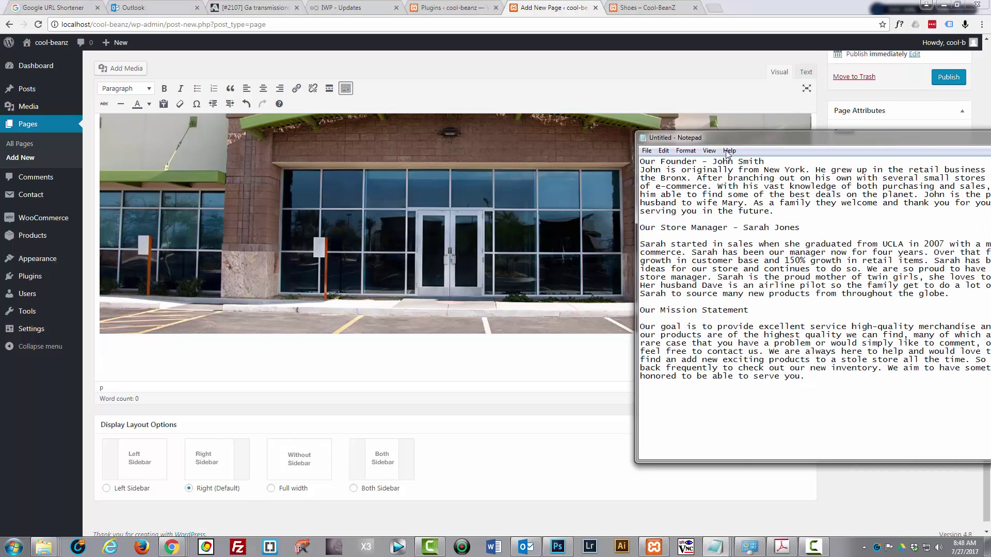
pyautogui.moveTo(842, 142); pyautogui.dragTo(507, 121)
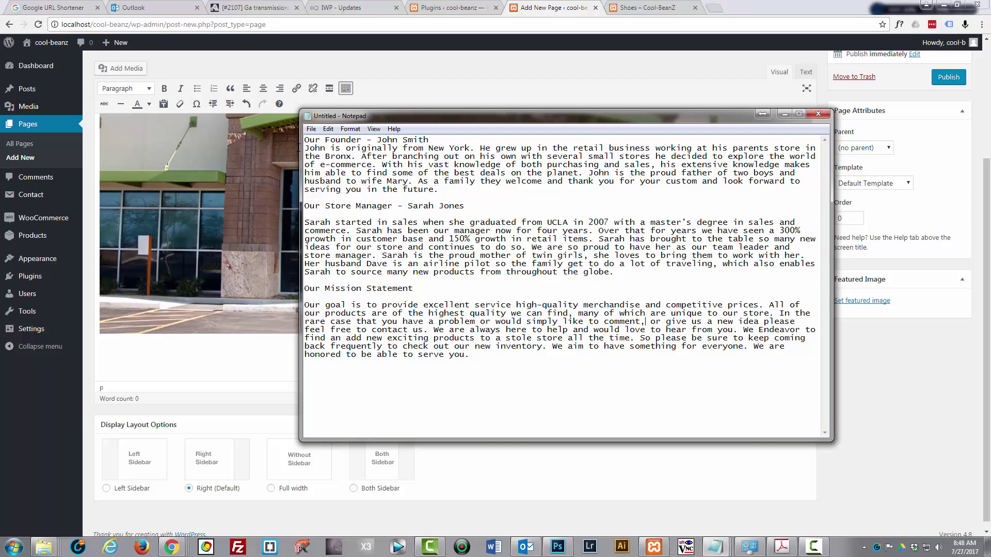
pyautogui.moveTo(308, 140); pyautogui.dragTo(528, 354)
pyautogui.hotkey('ctrl', 'c')
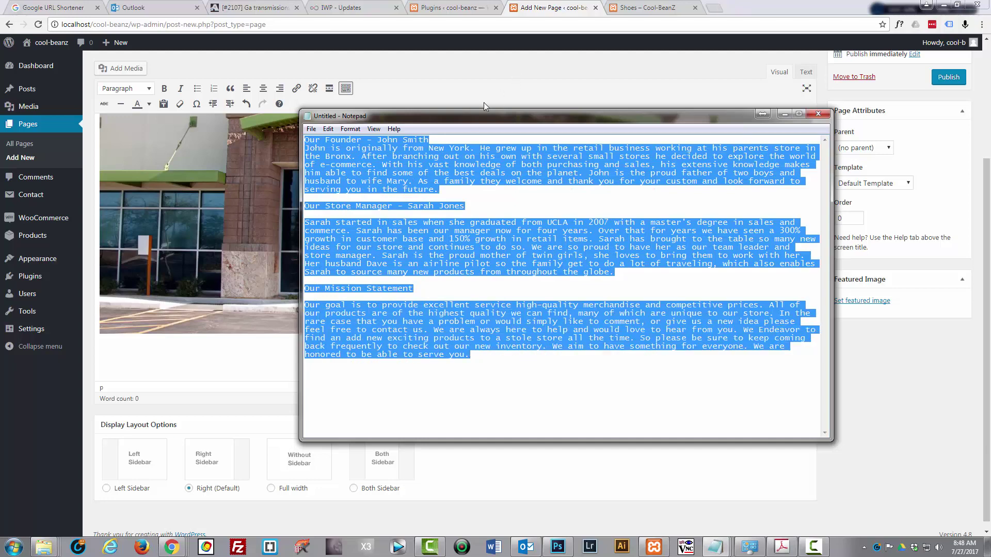
pyautogui.hotkey('alt', 'Tab')
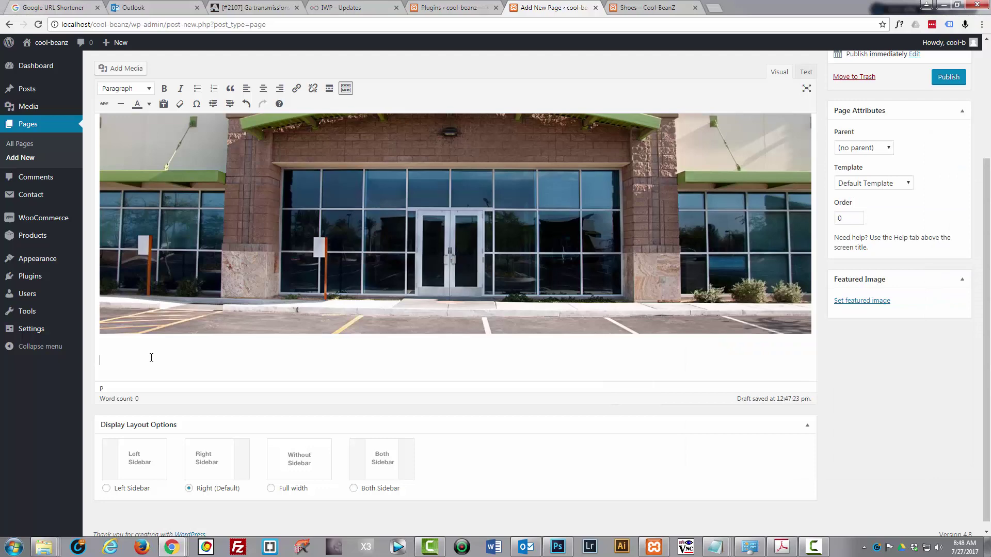
pyautogui.hotkey('ctrl', 'v')
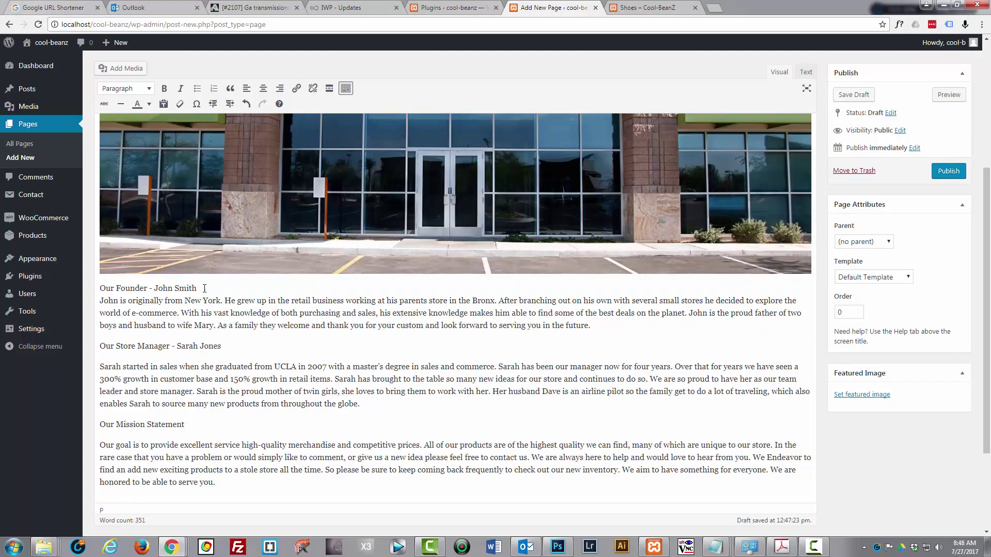
# Step: Add line breaks after the founder, store manager and mission statement title lines to separate them from their paragraphs
pyautogui.click(207, 289)
pyautogui.press('Return')
pyautogui.click(223, 346)
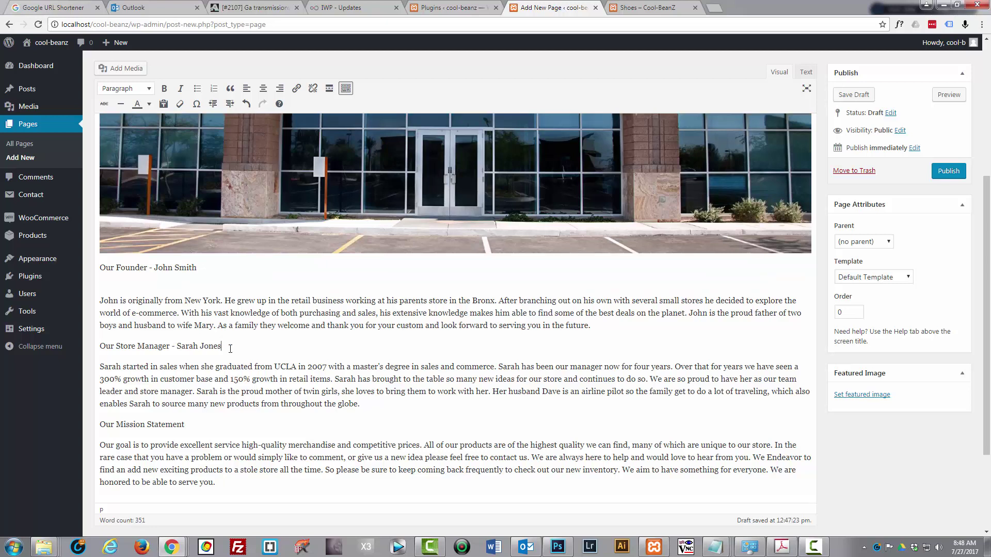
pyautogui.press('Return')
pyautogui.press('Return')
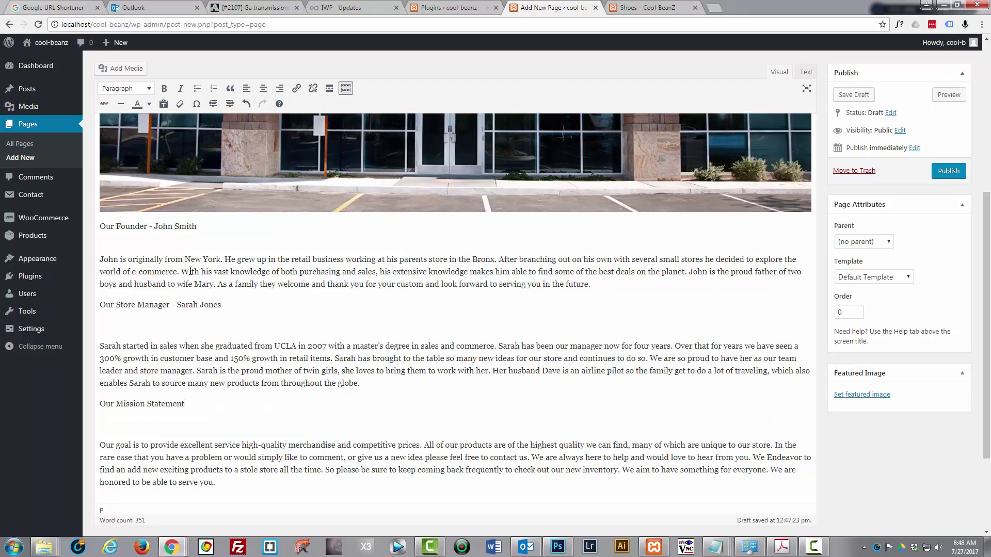
# Step: Format the founder, store manager and "Our Mission Statement" title lines as Heading 2
pyautogui.moveTo(201, 226); pyautogui.dragTo(88, 224)
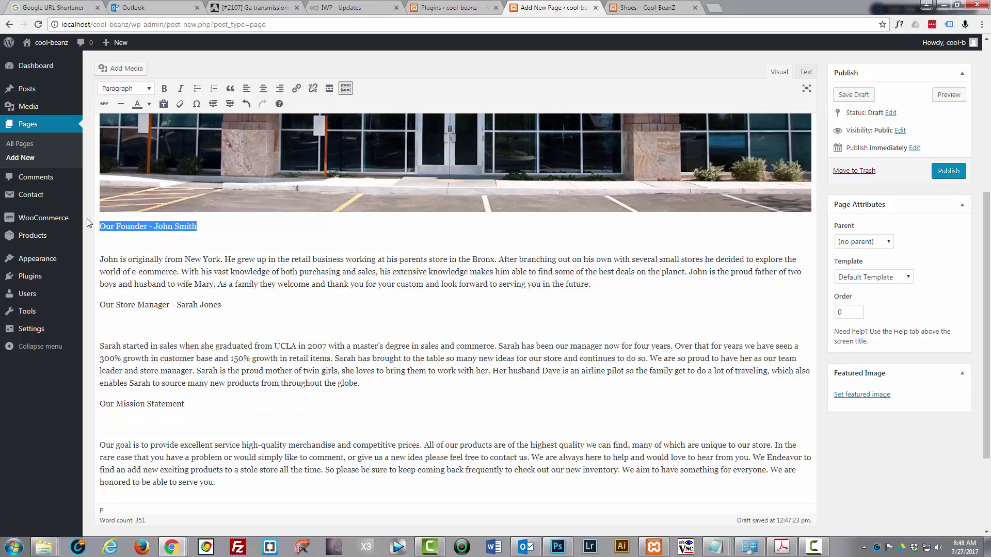
pyautogui.click(148, 88)
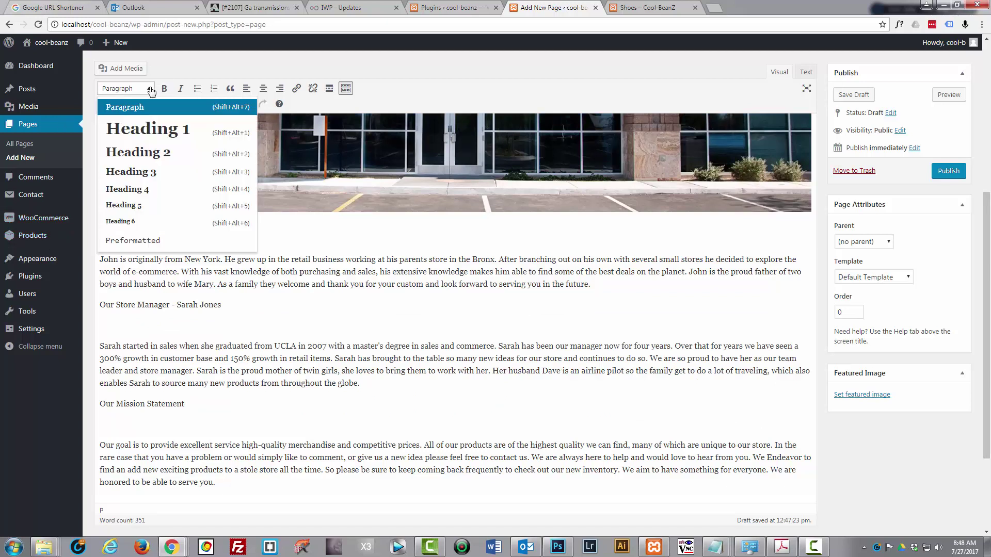
pyautogui.click(149, 154)
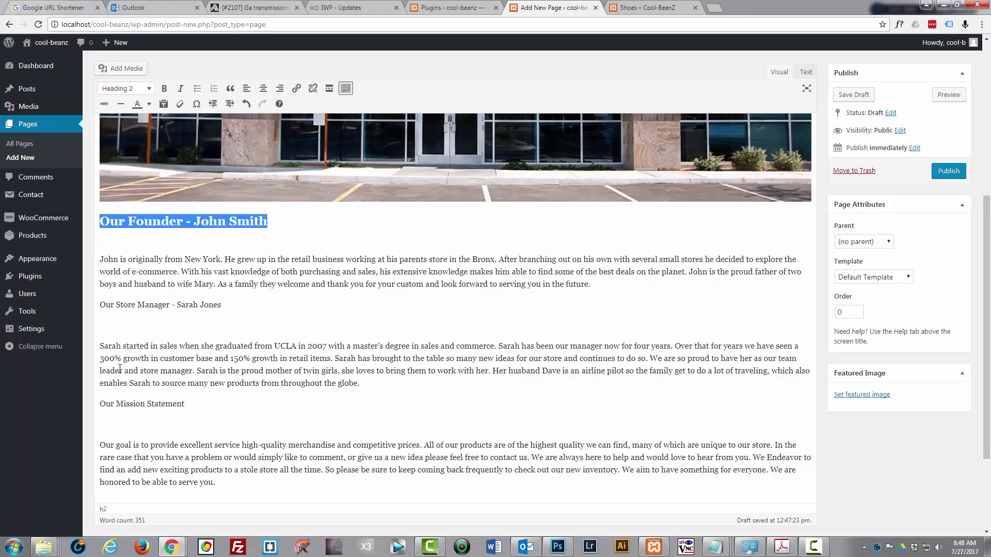
pyautogui.moveTo(222, 308); pyautogui.dragTo(96, 309)
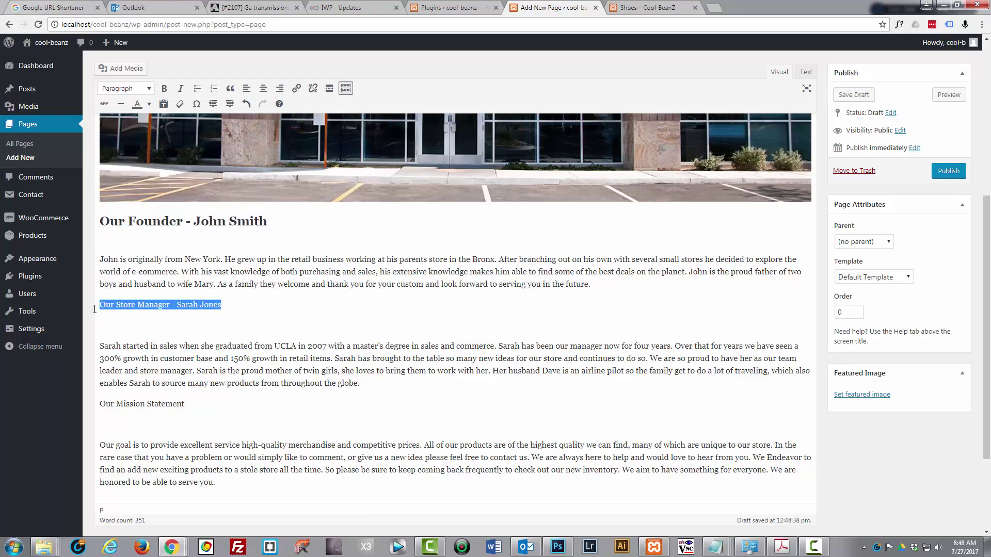
pyautogui.click(147, 96)
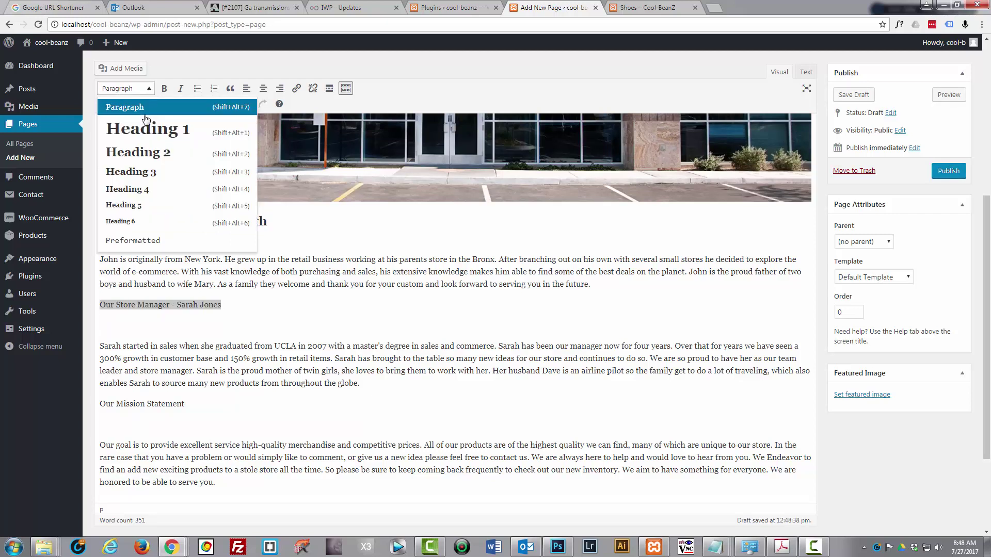
pyautogui.click(147, 163)
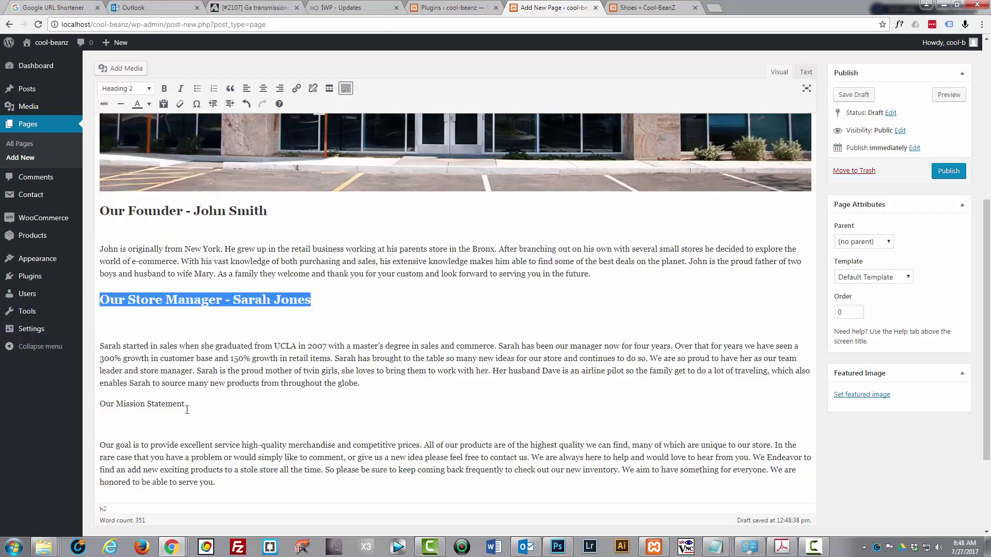
pyautogui.moveTo(186, 405); pyautogui.dragTo(98, 405)
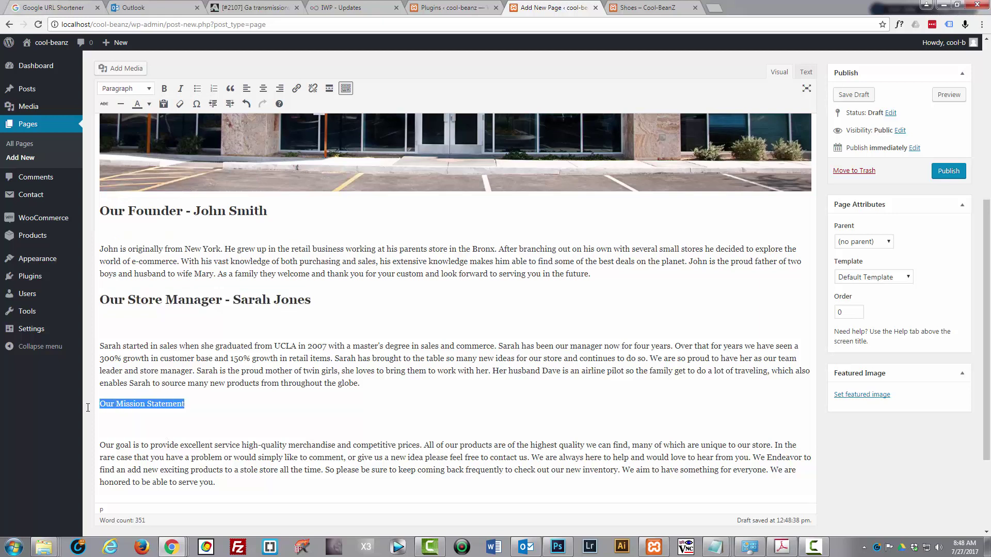
pyautogui.click(149, 92)
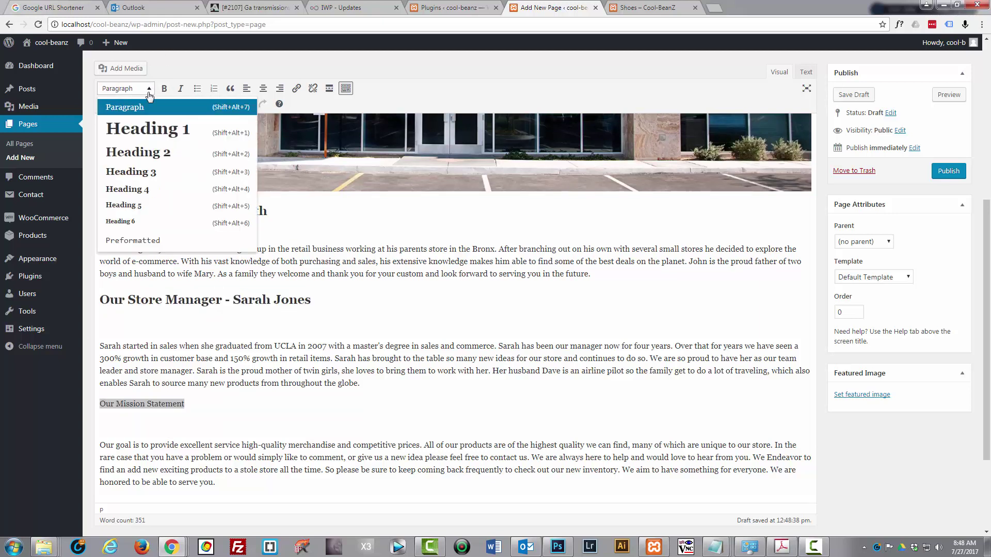
pyautogui.click(149, 154)
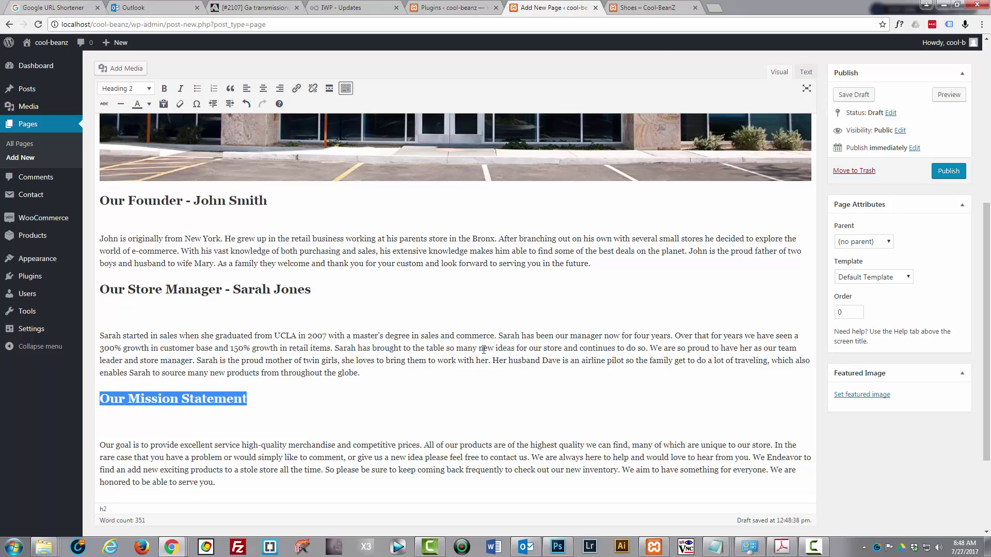
pyautogui.click(150, 90)
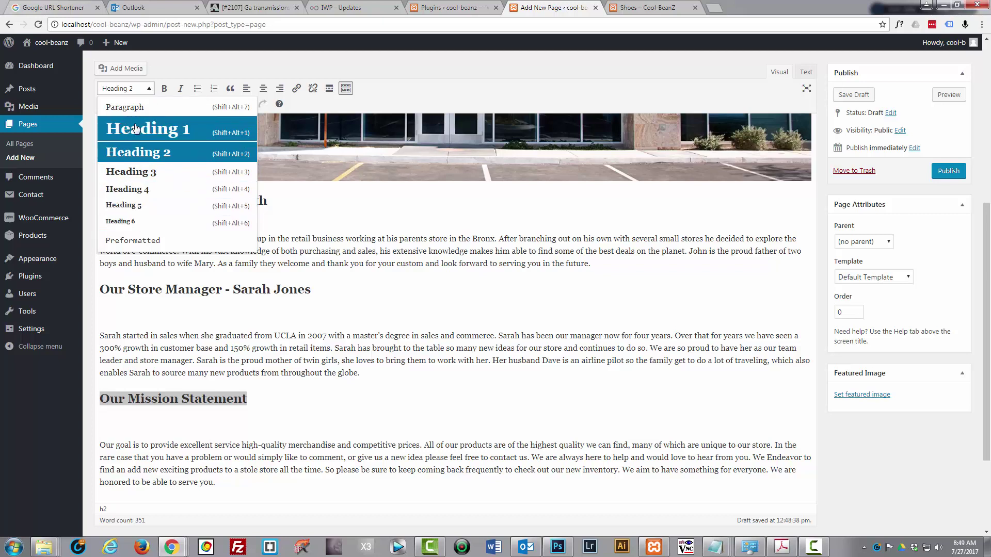
pyautogui.click(377, 227)
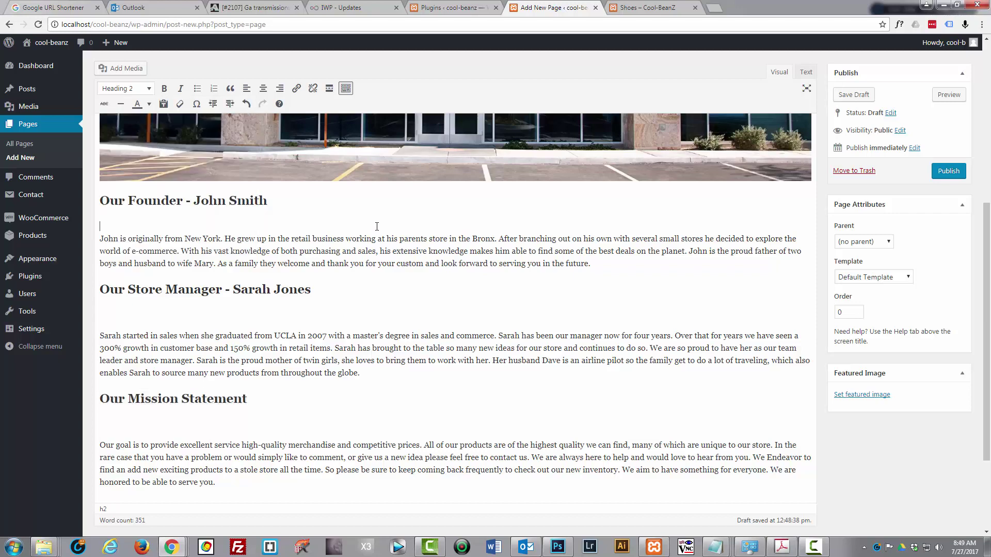
pyautogui.scroll(-2, 315, 335)
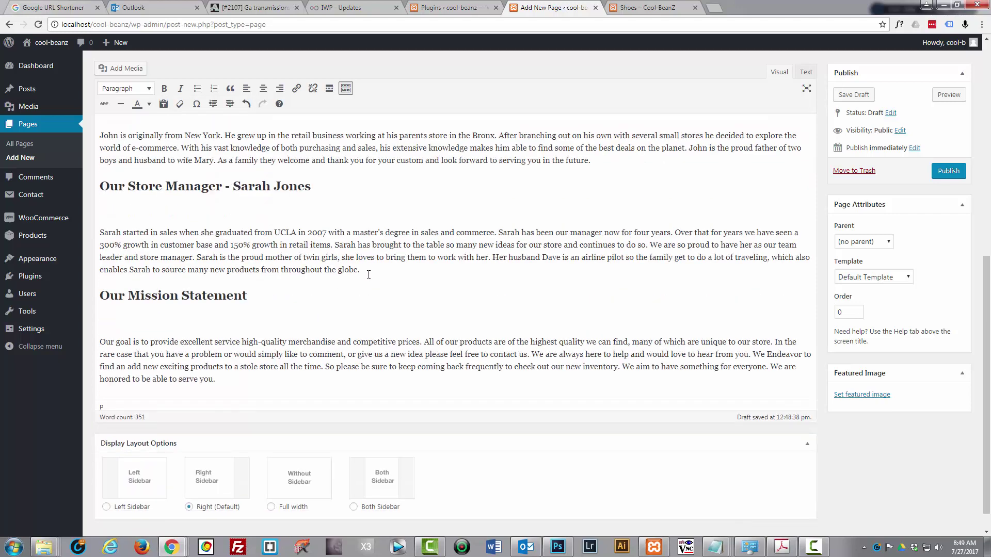
pyautogui.click(368, 272)
pyautogui.scroll(5, 368, 268)
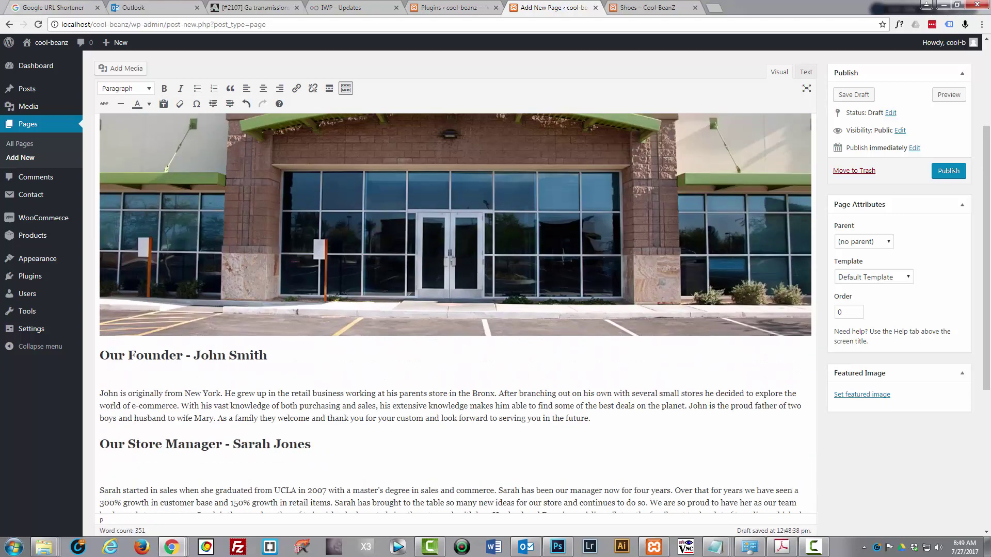
pyautogui.scroll(-2, 266, 272)
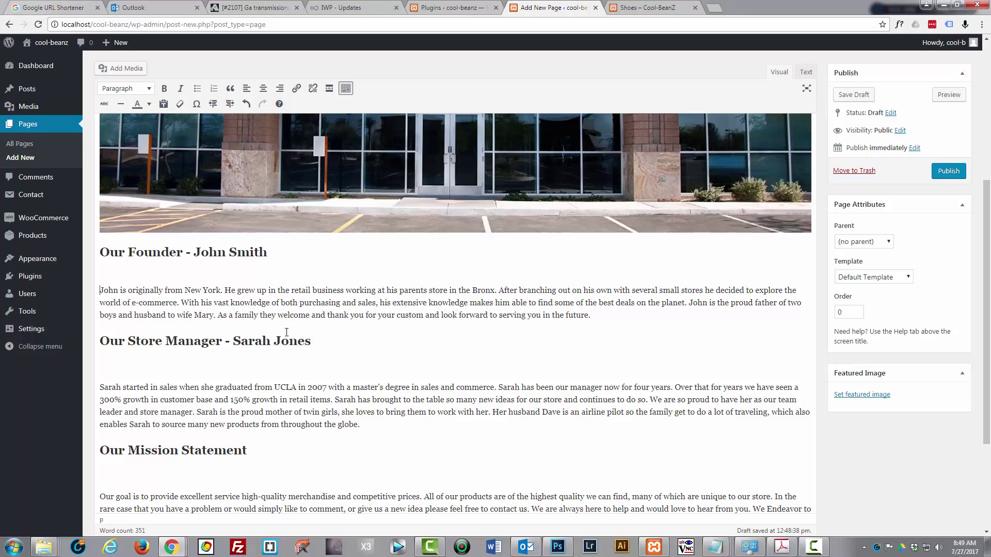
# Step: Upload the founder's photo 01 (4).jpg and insert it at Thumbnail – 150 × 150 before the founder paragraph
pyautogui.click(127, 68)
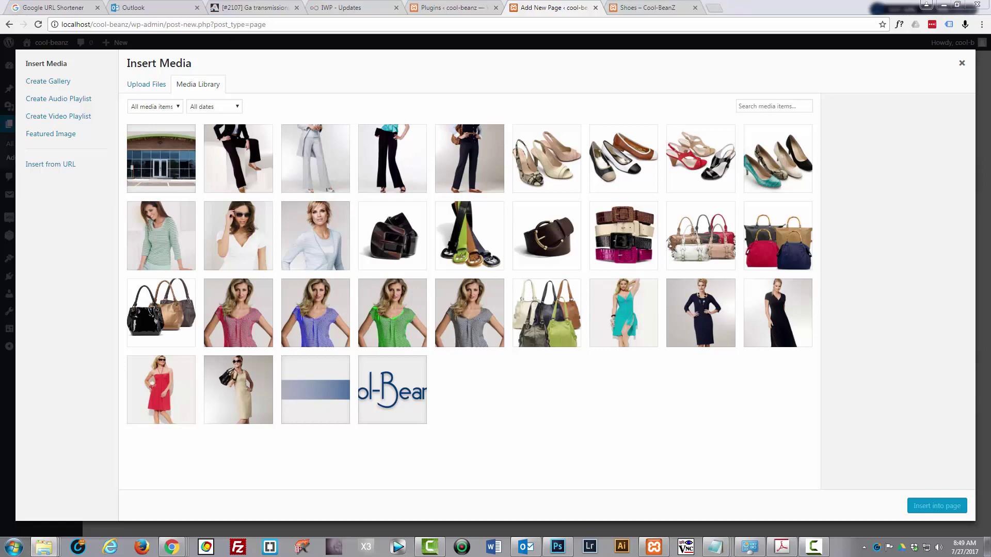
pyautogui.moveTo(496, 235); pyautogui.dragTo(438, 230)
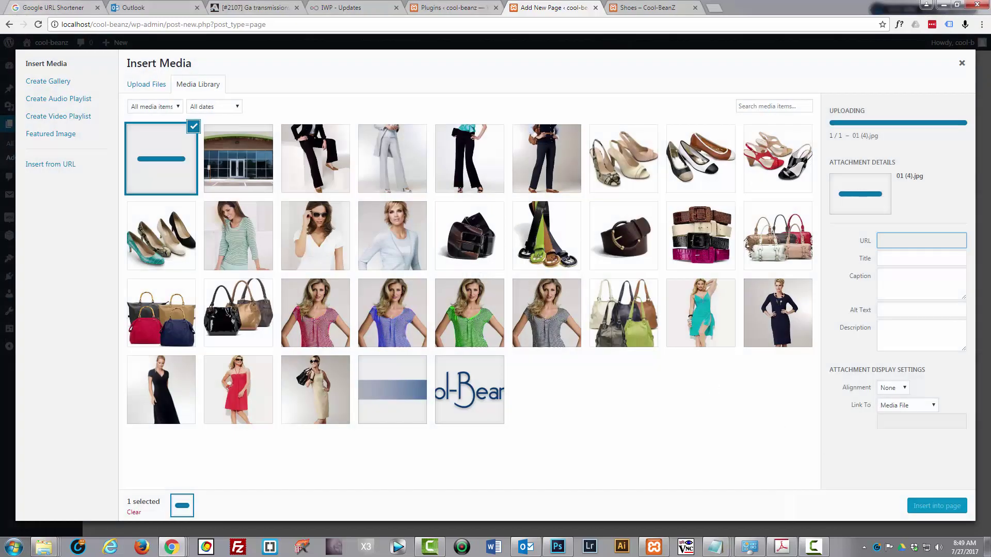
pyautogui.click(950, 409)
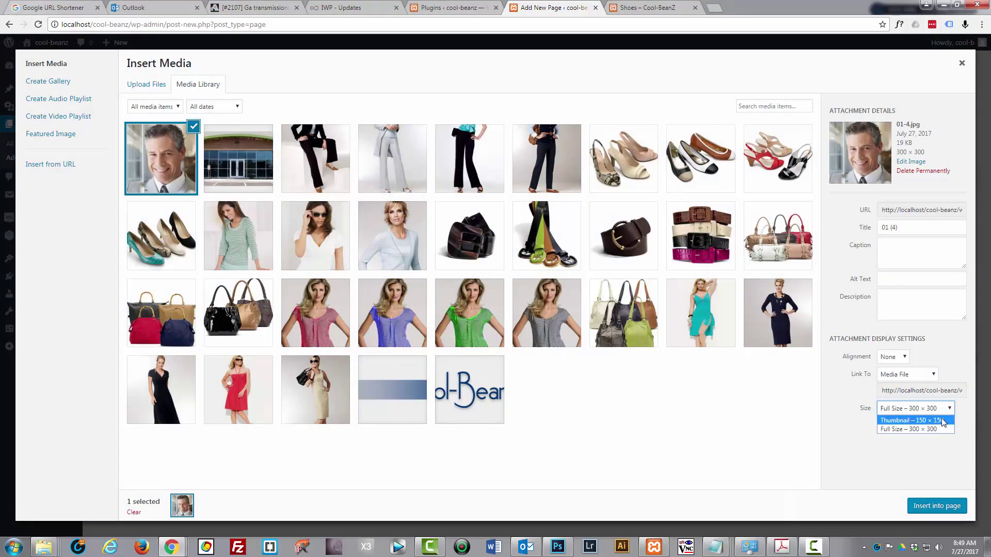
pyautogui.click(943, 420)
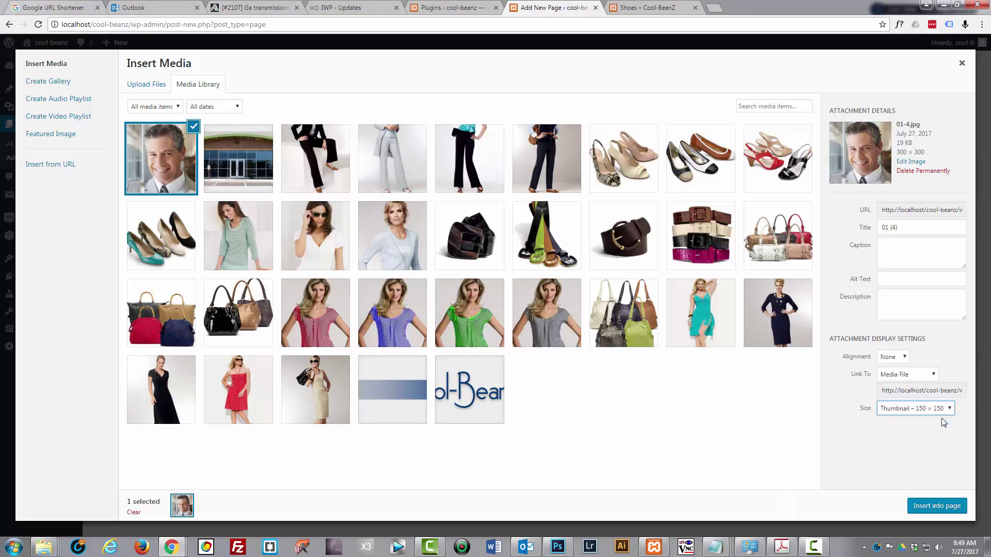
pyautogui.click(940, 507)
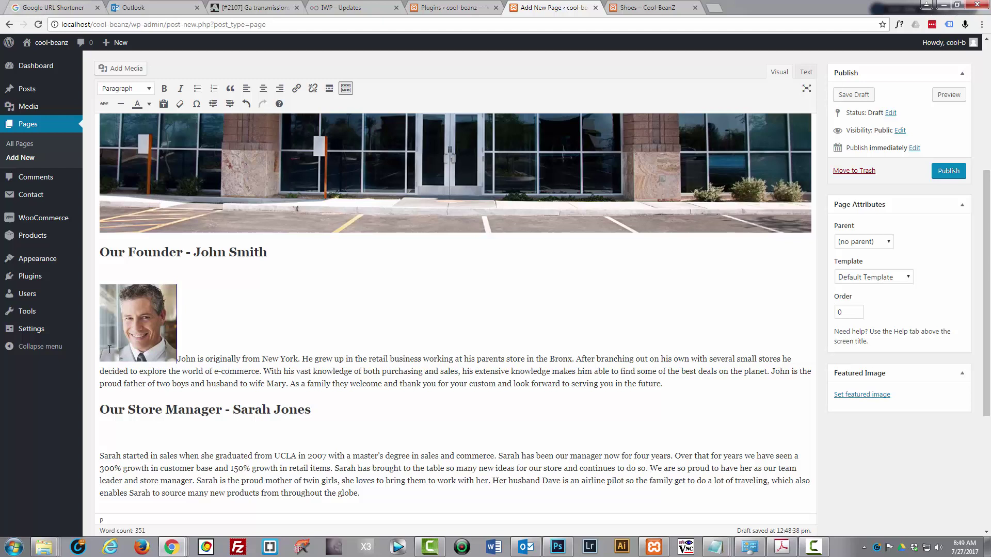
# Step: Left-align the founder's photo beside its paragraph and add a blank line before the store manager heading
pyautogui.click(130, 320)
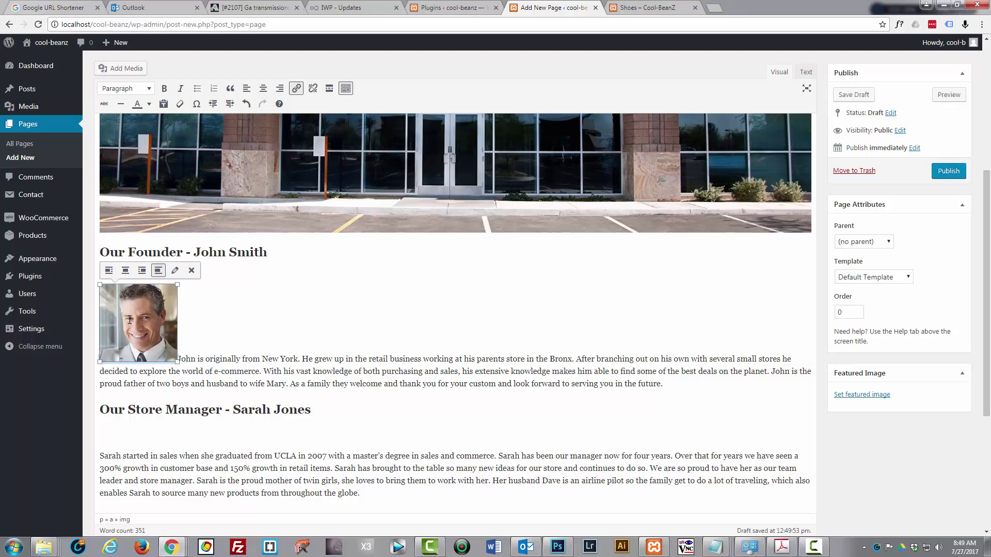
pyautogui.click(107, 271)
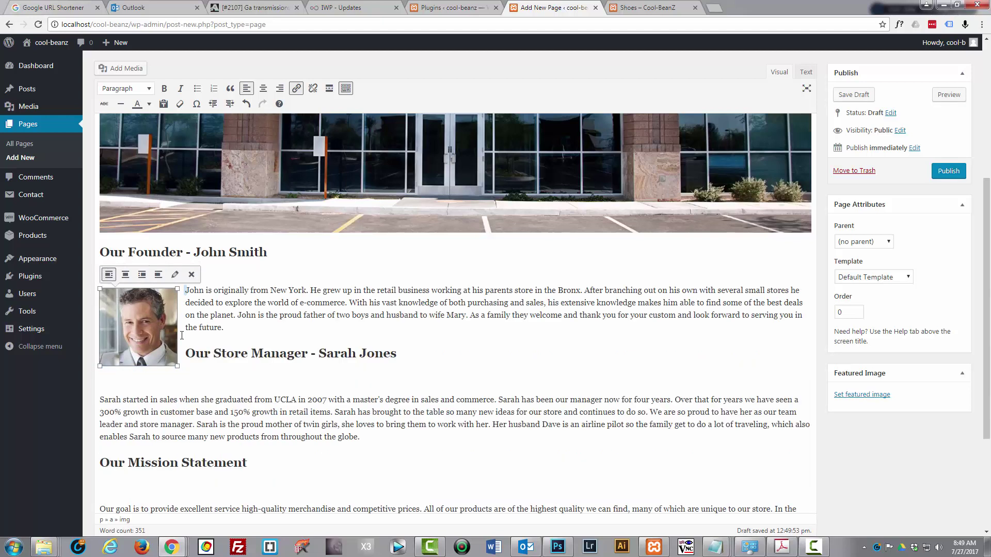
pyautogui.click(186, 353)
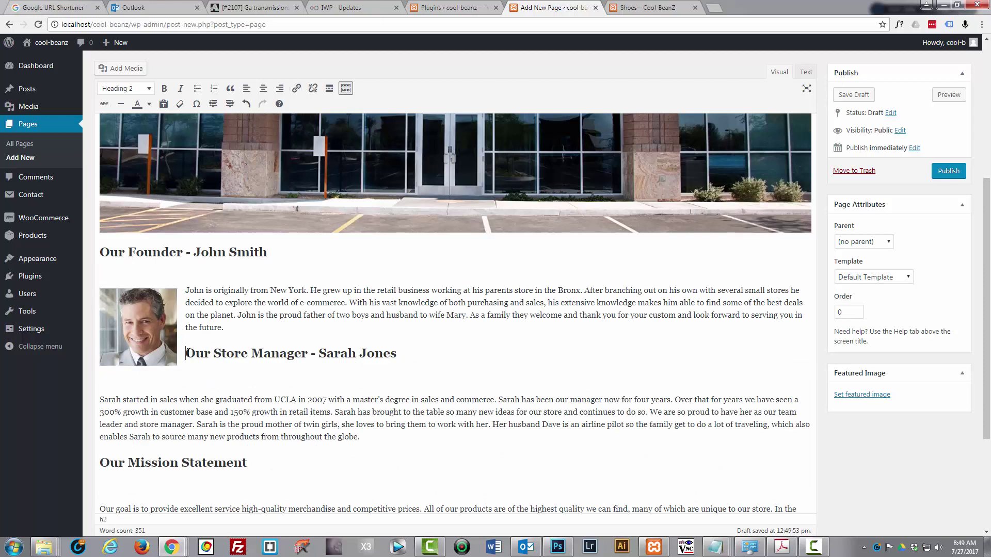
pyautogui.press('Return')
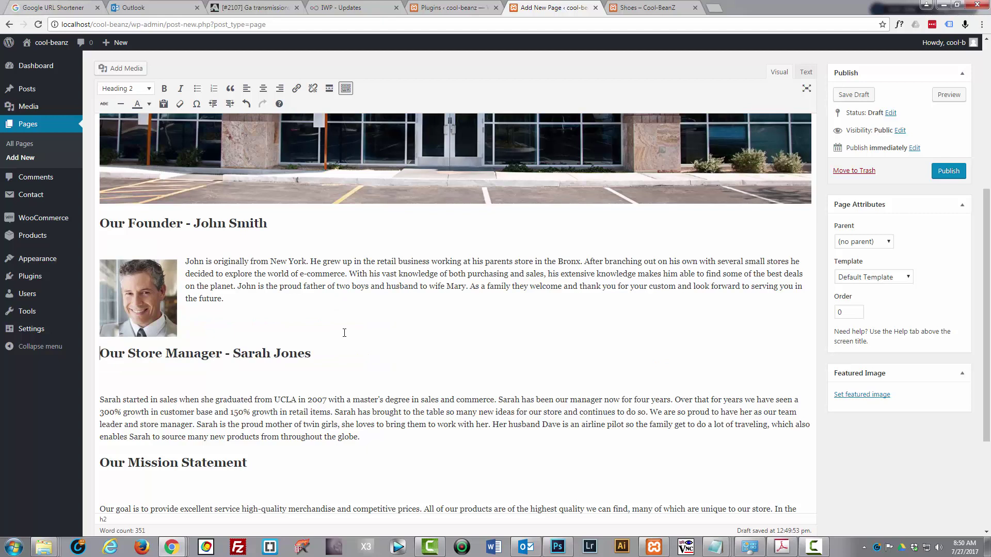
# Step: Upload the store manager's photo site-img57.jpg and insert it at Thumbnail – 150 × 150 before the store manager paragraph
pyautogui.click(101, 400)
pyautogui.scroll(3, 173, 209)
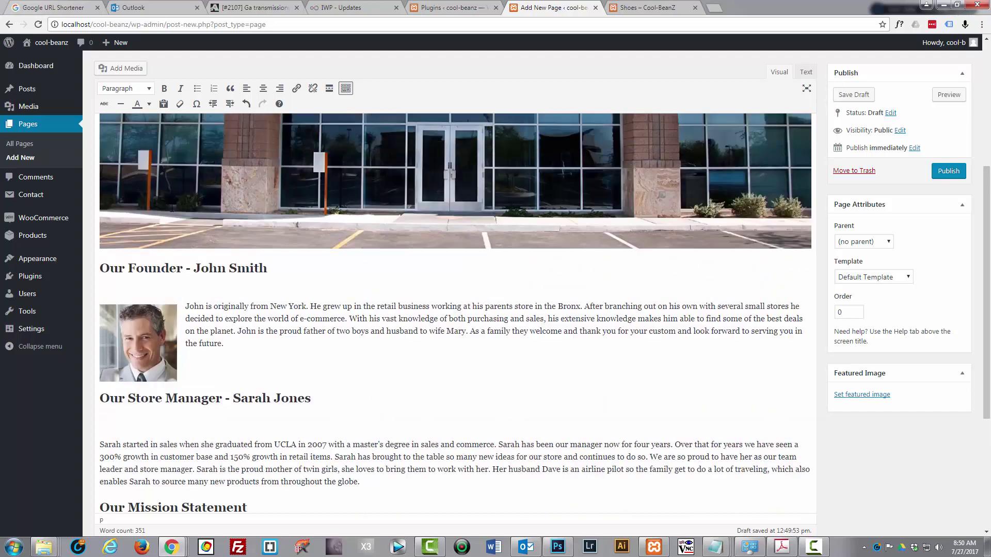
pyautogui.click(123, 68)
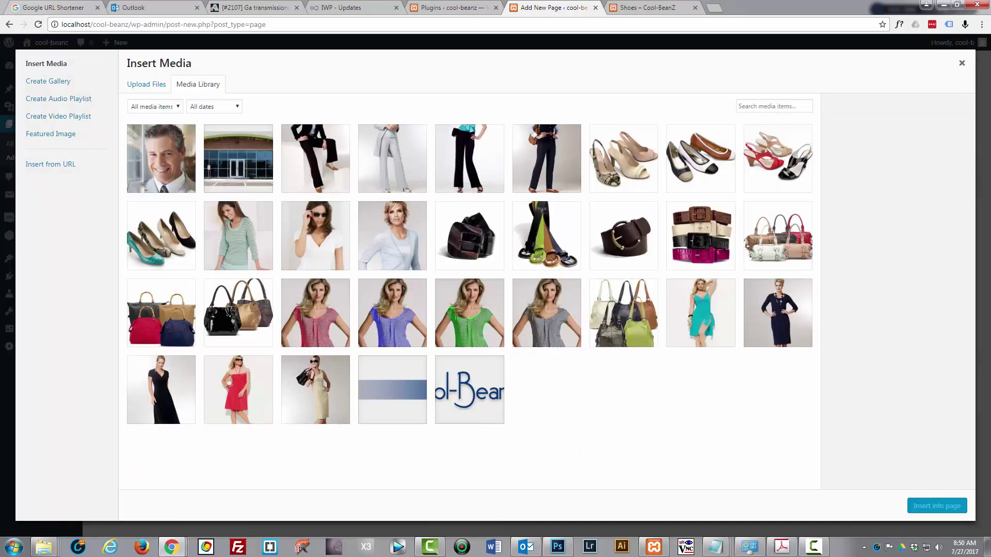
pyautogui.moveTo(536, 325); pyautogui.dragTo(451, 342)
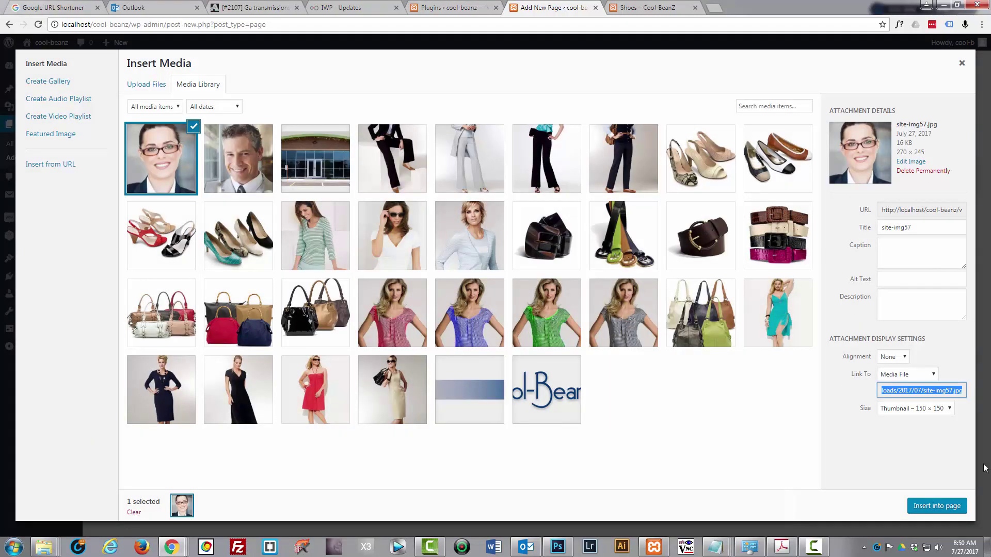
pyautogui.click(935, 507)
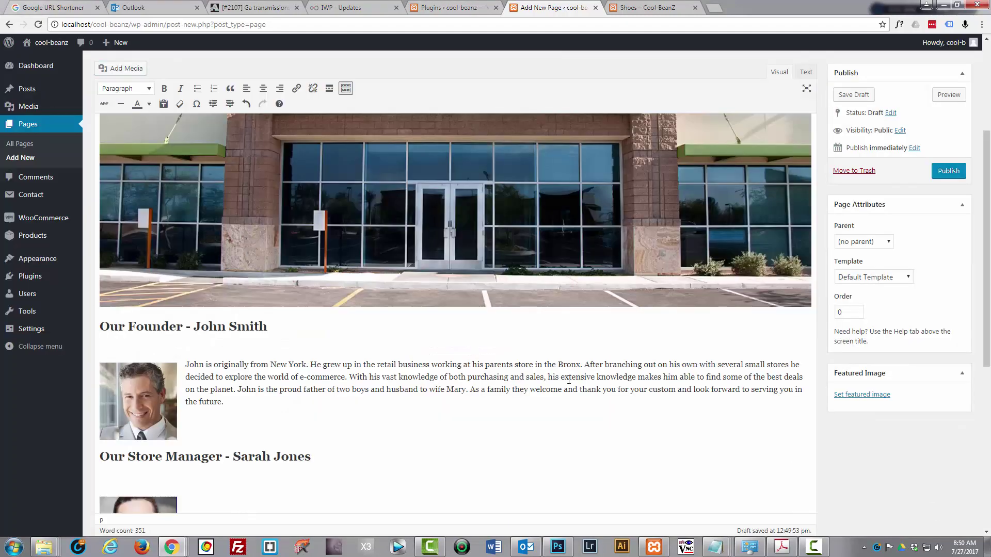
# Step: Left-align the store manager's photo so the paragraph wraps beside it
pyautogui.scroll(-5, 541, 369)
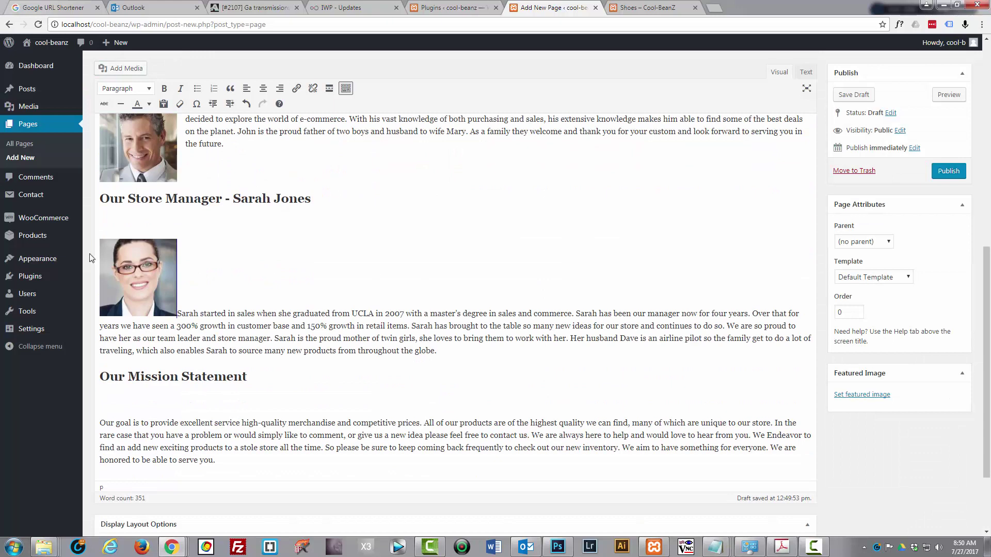
pyautogui.click(144, 281)
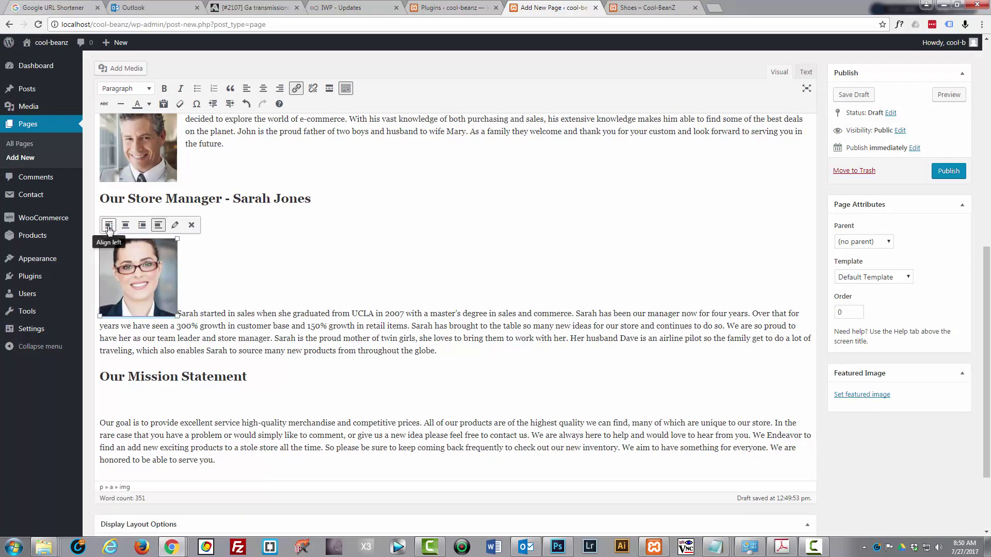
pyautogui.click(109, 225)
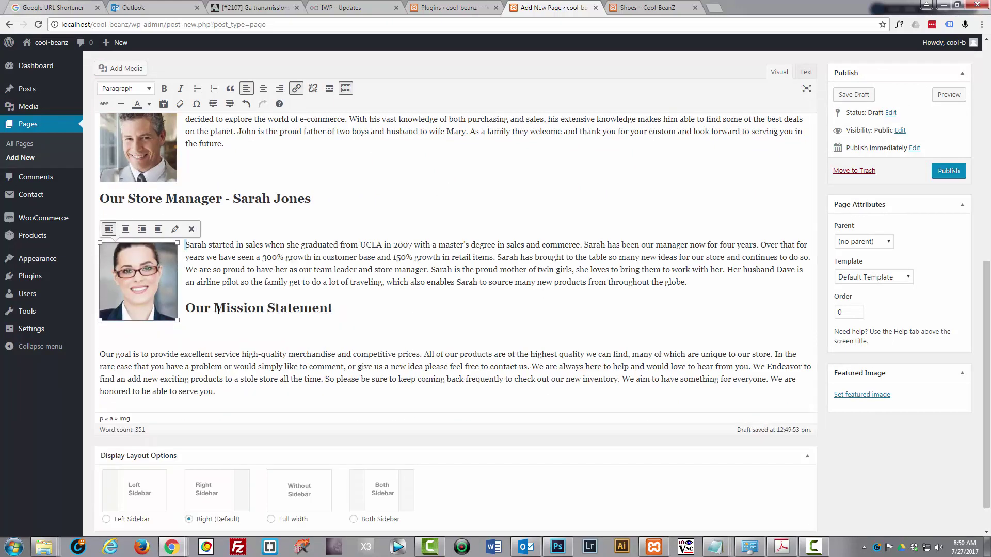
# Step: Add two blank lines above the "Our Mission Statement" heading and one more above the store manager heading
pyautogui.click(186, 306)
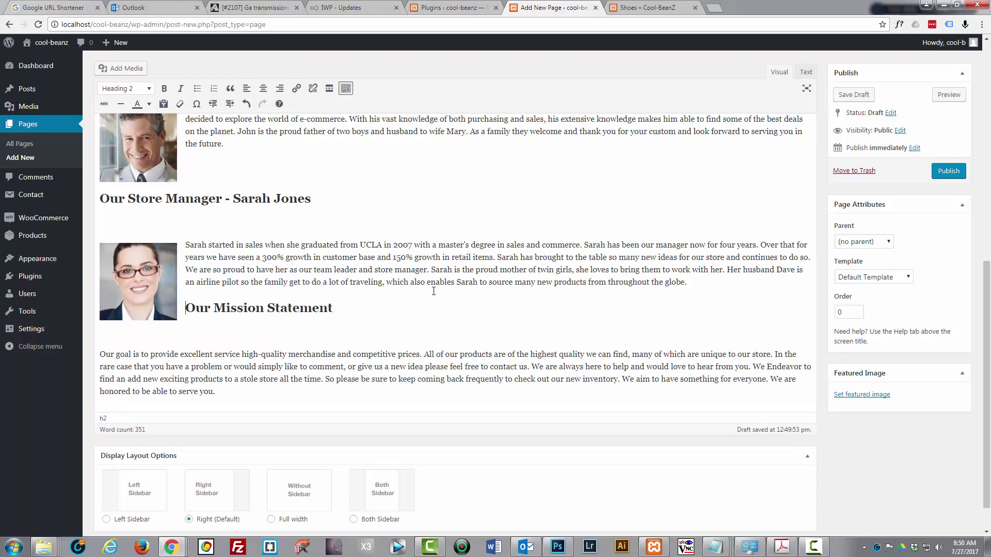
pyautogui.press('Return')
pyautogui.press('Return')
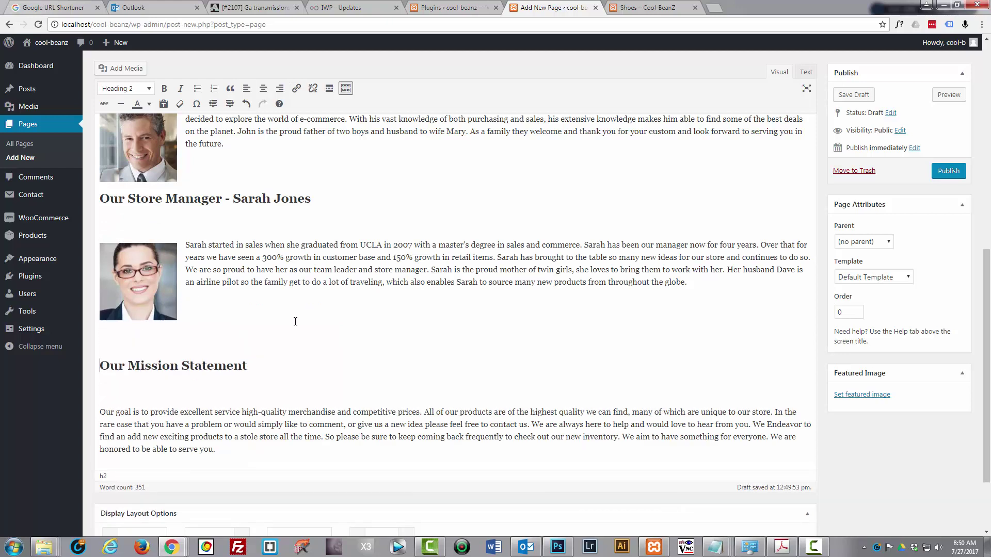
pyautogui.click(101, 200)
pyautogui.press('Return')
pyautogui.scroll(5, 228, 224)
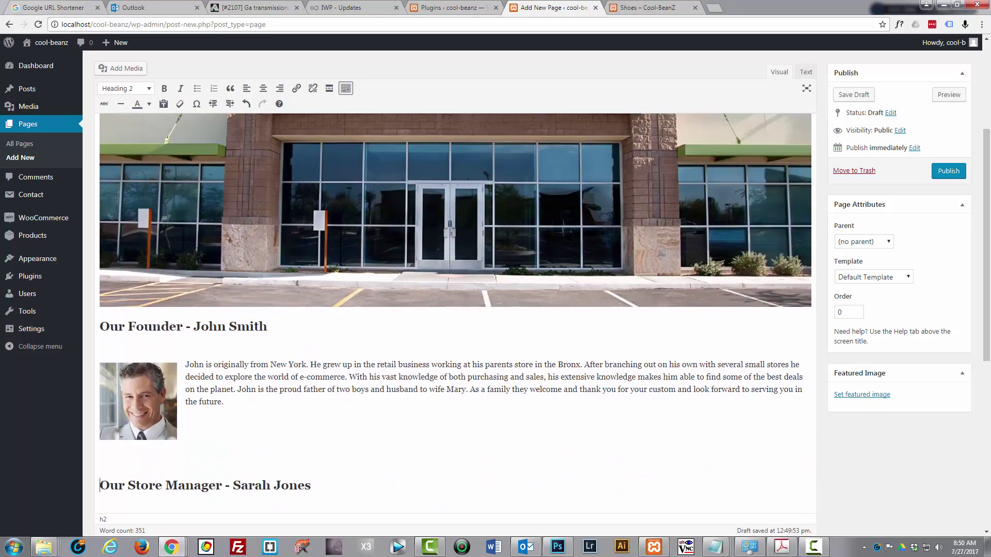
# Step: Add the lines "CONTACT US" and "RETURN POLICY" below the mission statement paragraph
pyautogui.scroll(-8, 195, 257)
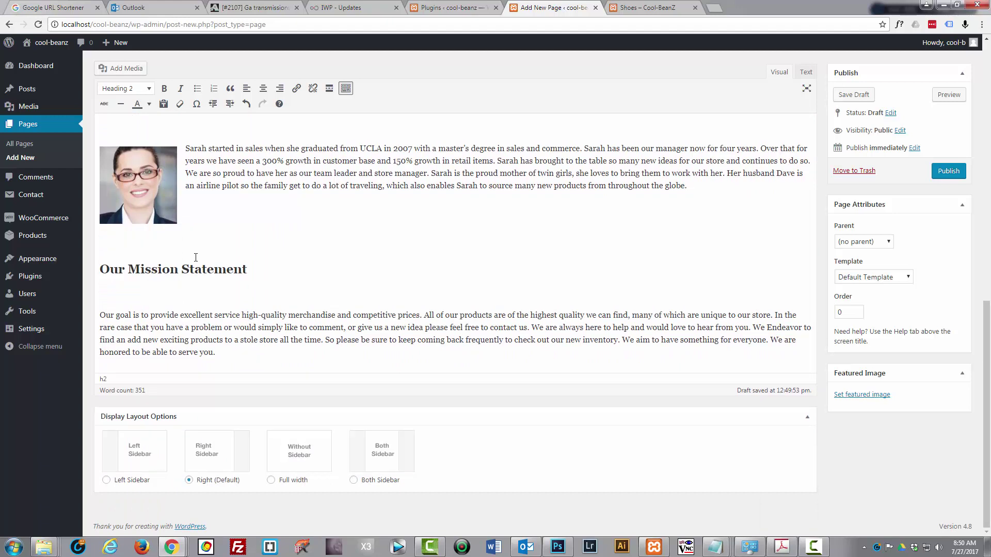
pyautogui.click(231, 351)
pyautogui.press('Return')
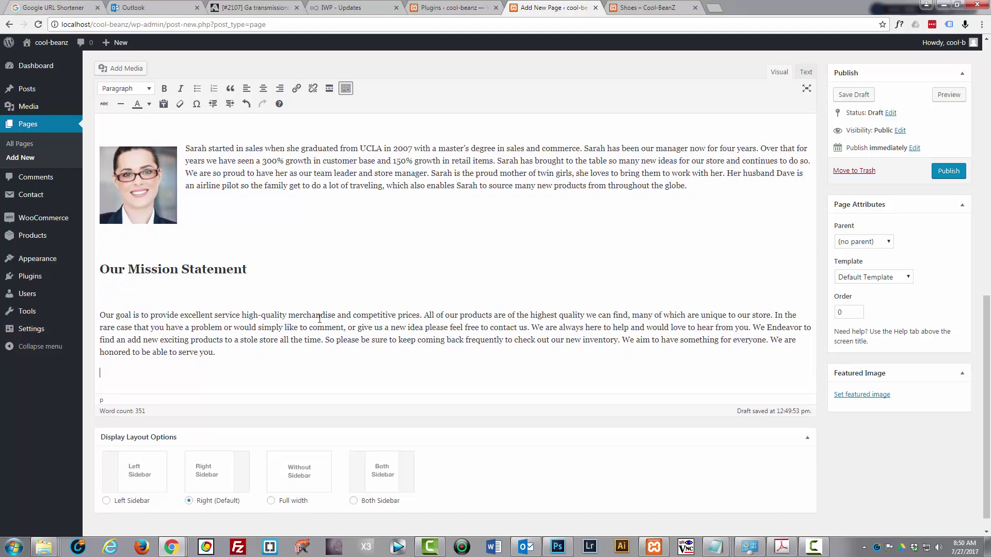
pyautogui.write('CONTACT US')
pyautogui.press('Return')
pyautogui.write('RETURN')
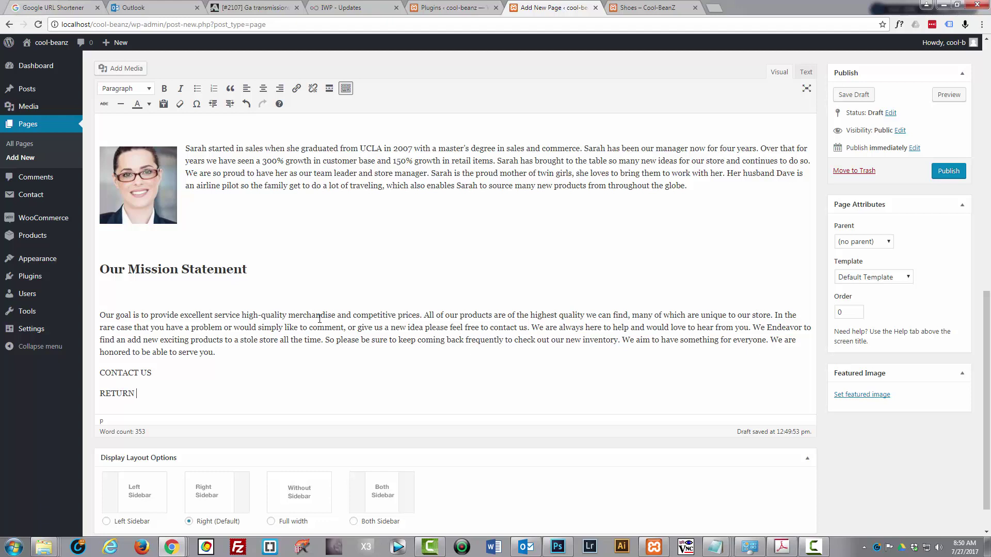
pyautogui.write(' POLICY')
# Step: Link the "CONTACT US" text to the existing Contact Us page
pyautogui.moveTo(151, 372); pyautogui.dragTo(101, 376)
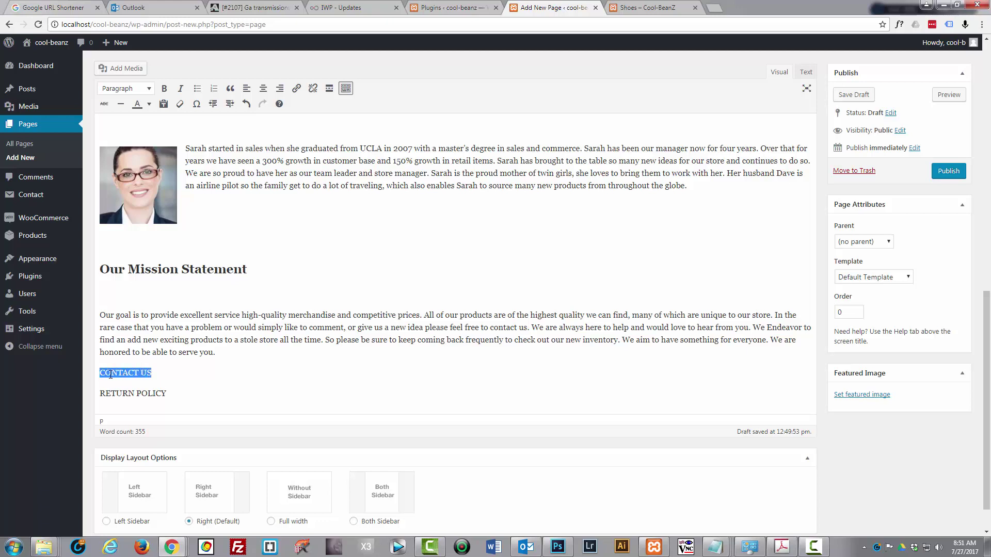
pyautogui.click(296, 89)
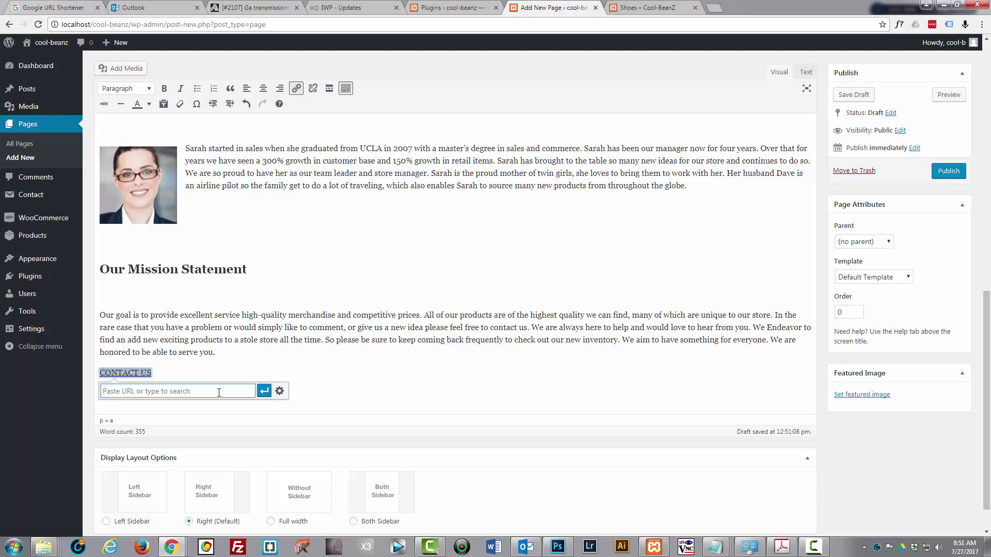
pyautogui.click(279, 391)
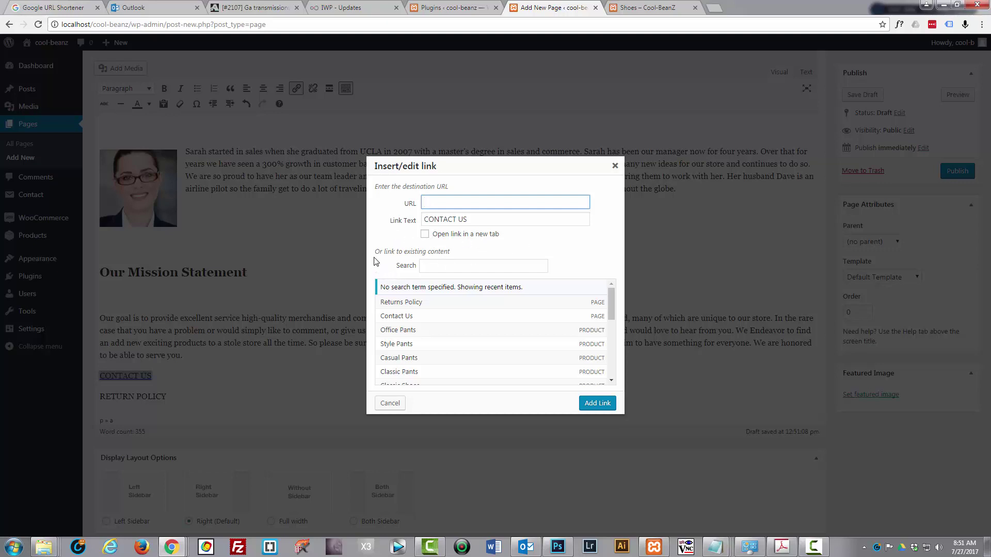
pyautogui.scroll(-3, 418, 308)
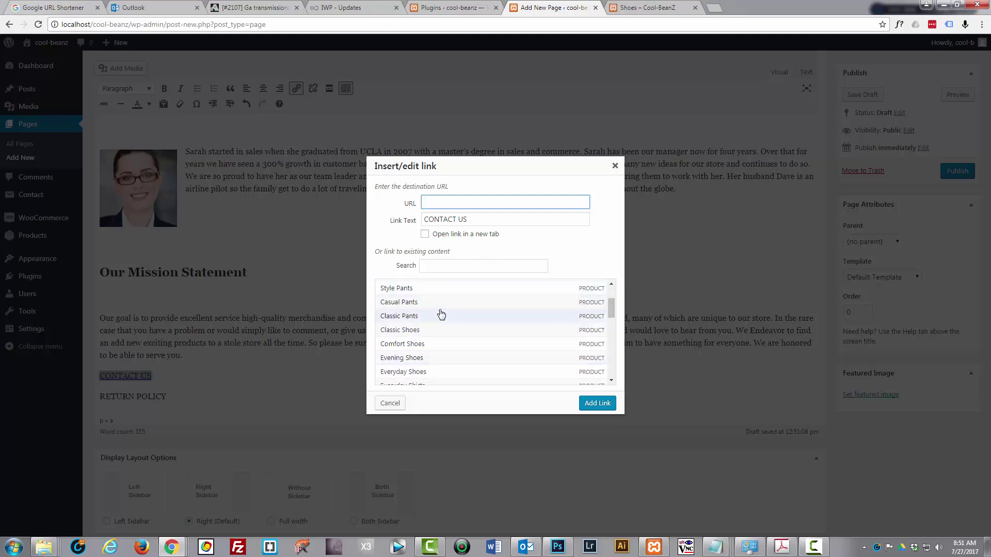
pyautogui.scroll(-1, 440, 314)
pyautogui.scroll(-5, 441, 314)
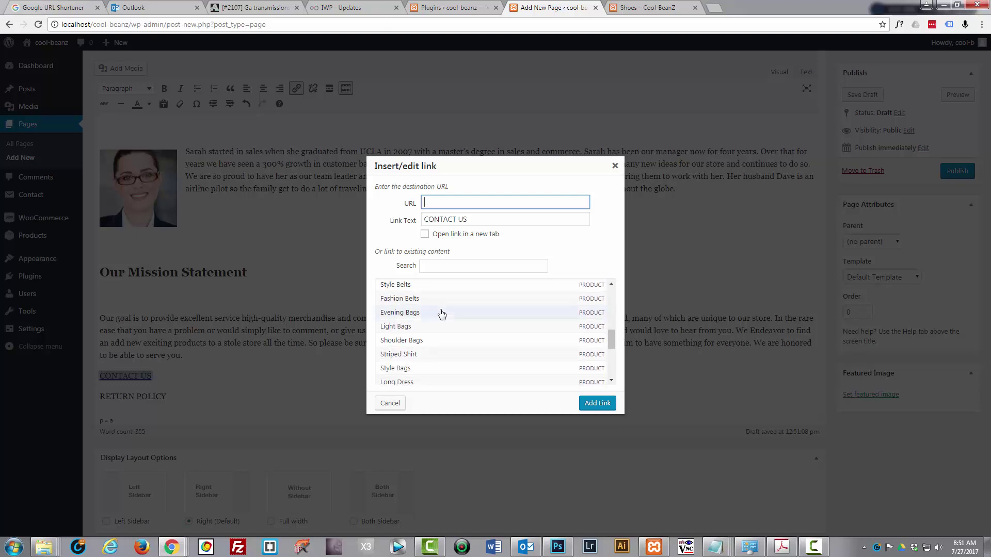
pyautogui.scroll(8, 441, 313)
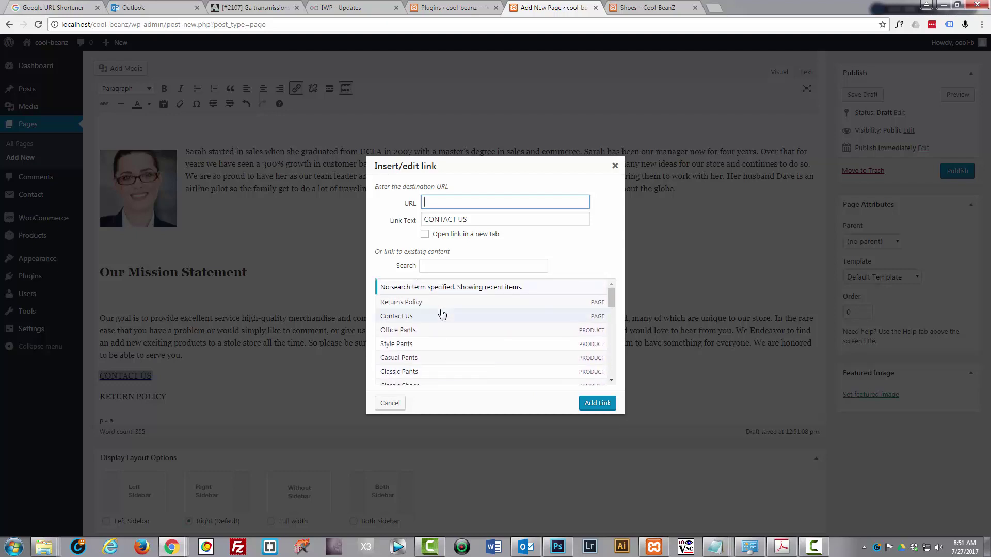
pyautogui.click(405, 316)
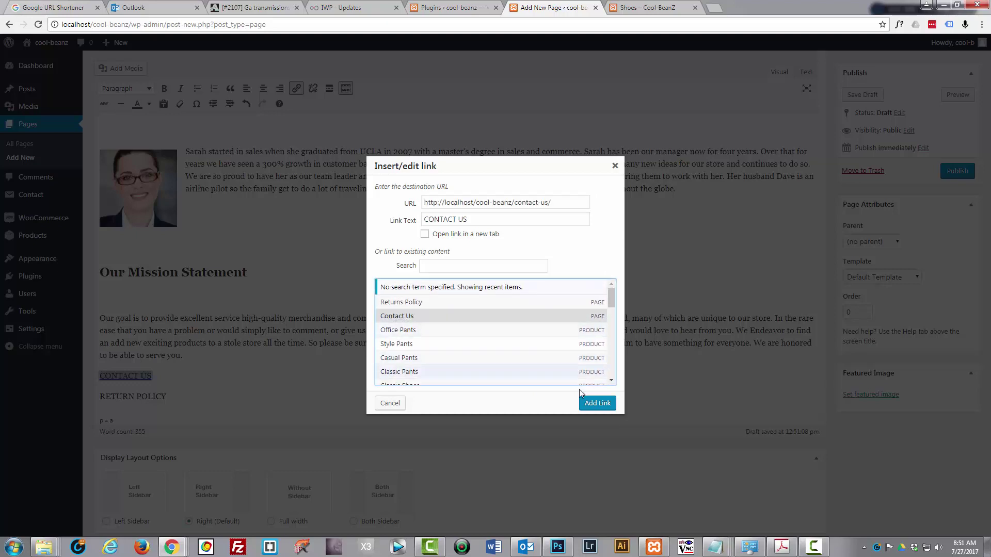
pyautogui.click(597, 406)
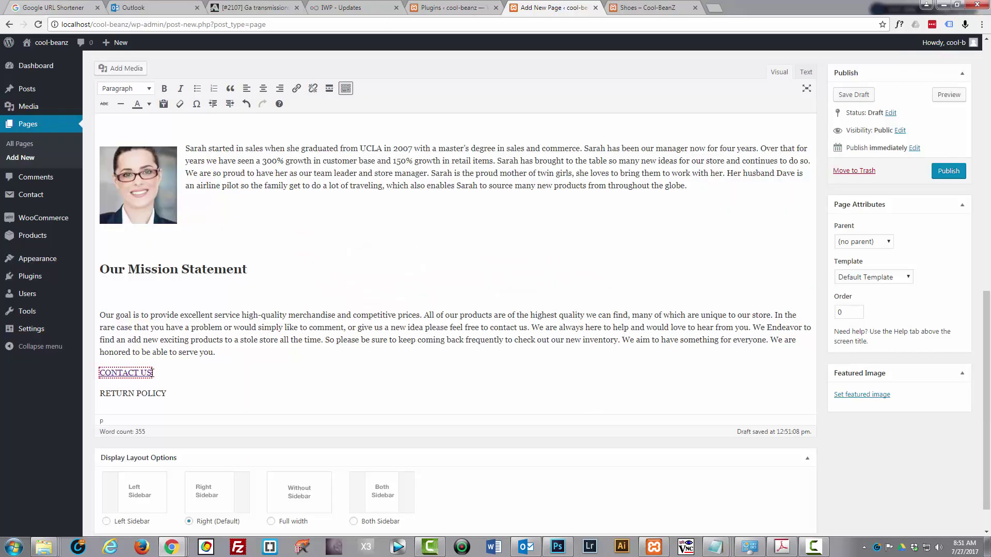
# Step: Link the "RETURN POLICY" text to the existing Returns Policy page
pyautogui.moveTo(167, 394); pyautogui.dragTo(88, 395)
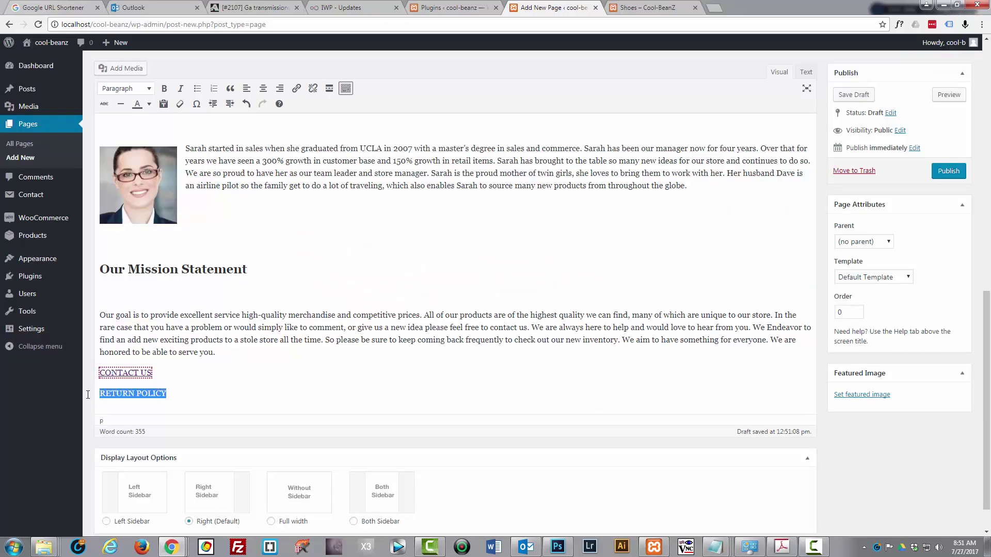
pyautogui.click(297, 90)
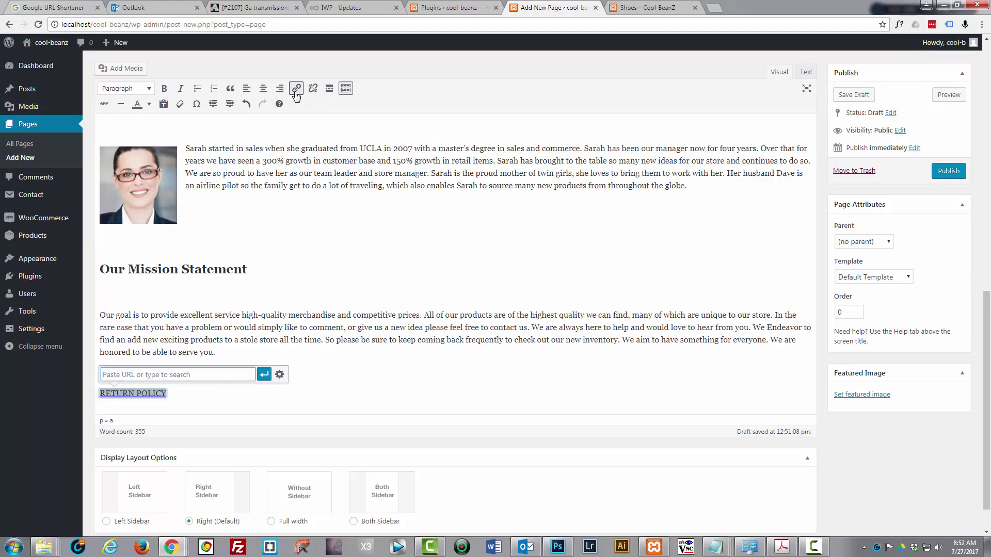
pyautogui.click(279, 375)
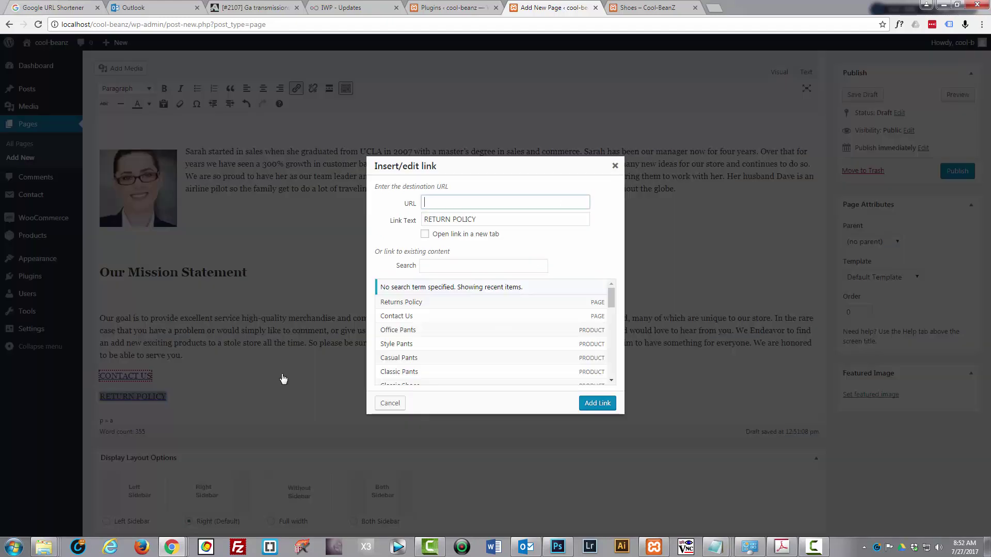
pyautogui.scroll(-2, 472, 341)
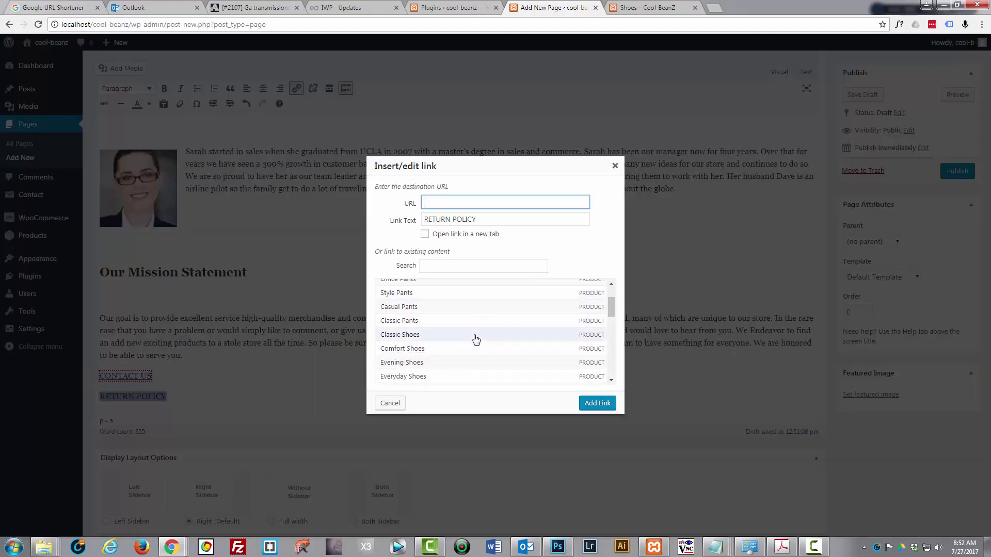
pyautogui.scroll(2, 447, 333)
pyautogui.click(421, 302)
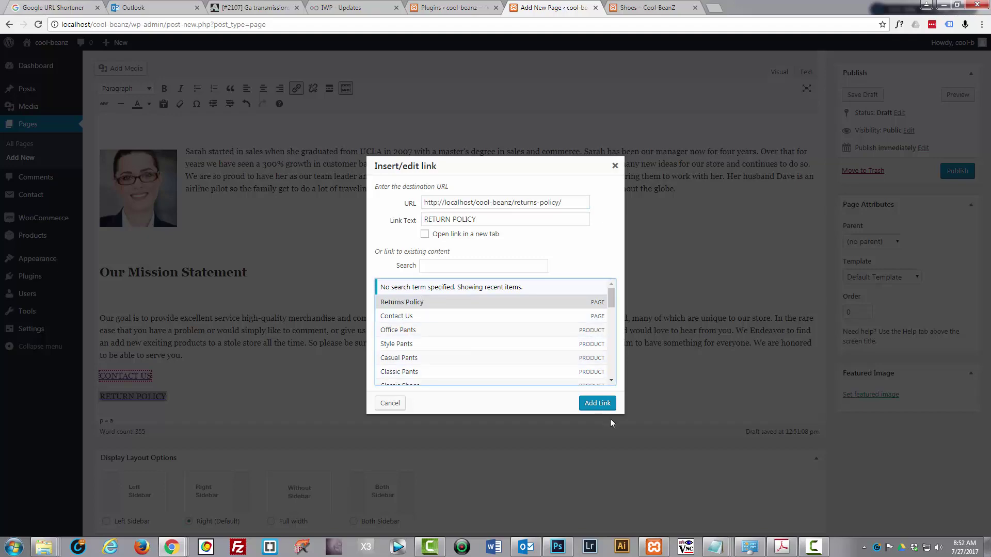
pyautogui.click(592, 403)
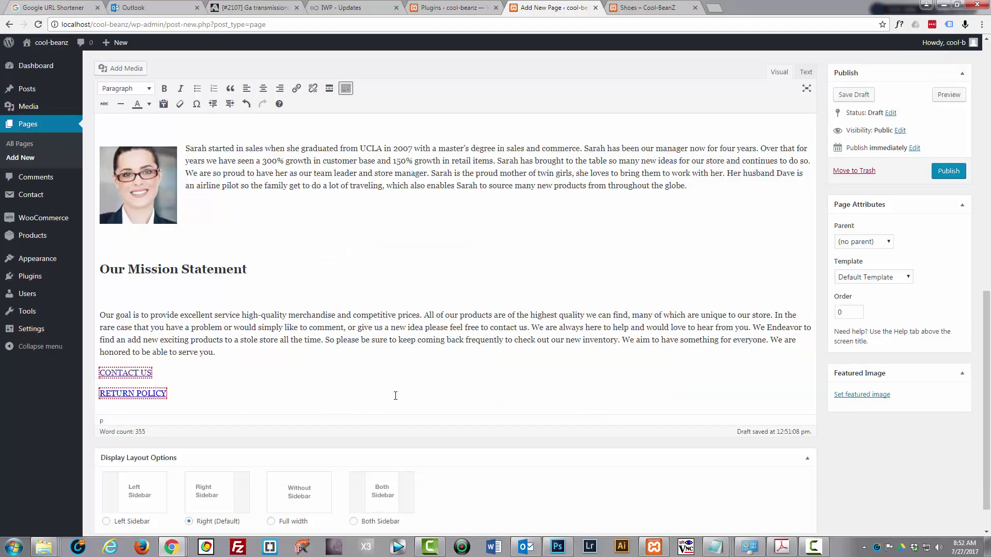
# Step: Look over the finished page content in the editor and publish the About us page
pyautogui.scroll(7, 393, 394)
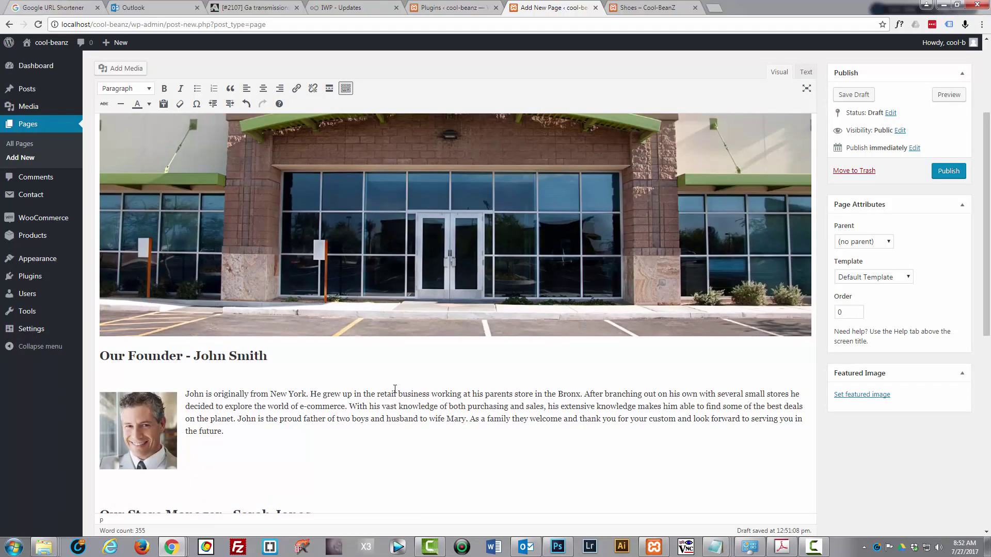
pyautogui.scroll(-1, 395, 389)
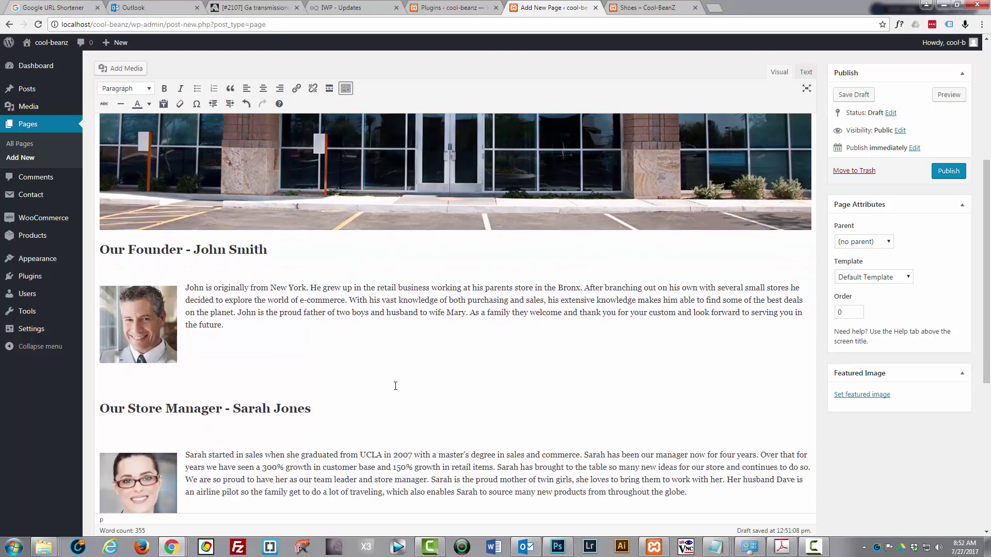
pyautogui.scroll(-1, 395, 386)
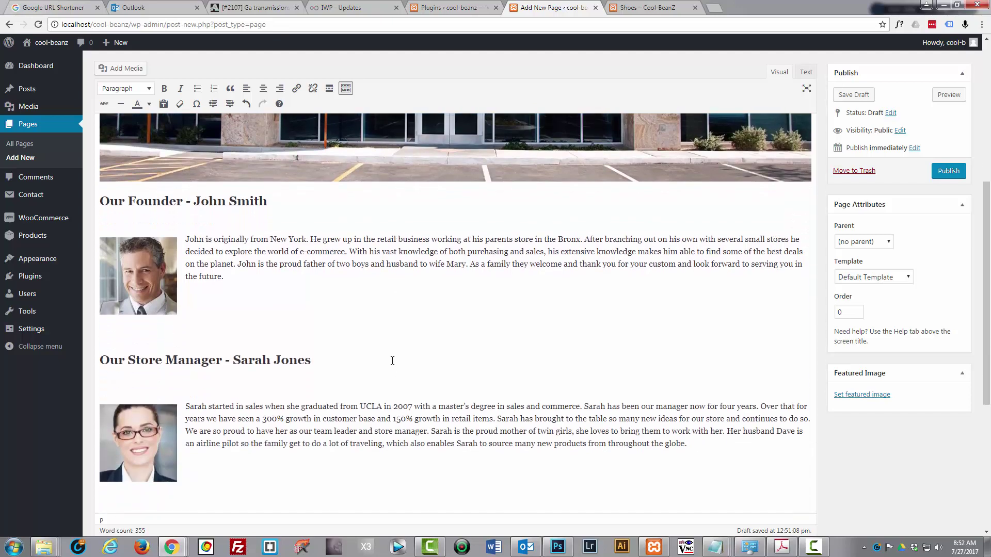
pyautogui.scroll(-1, 392, 359)
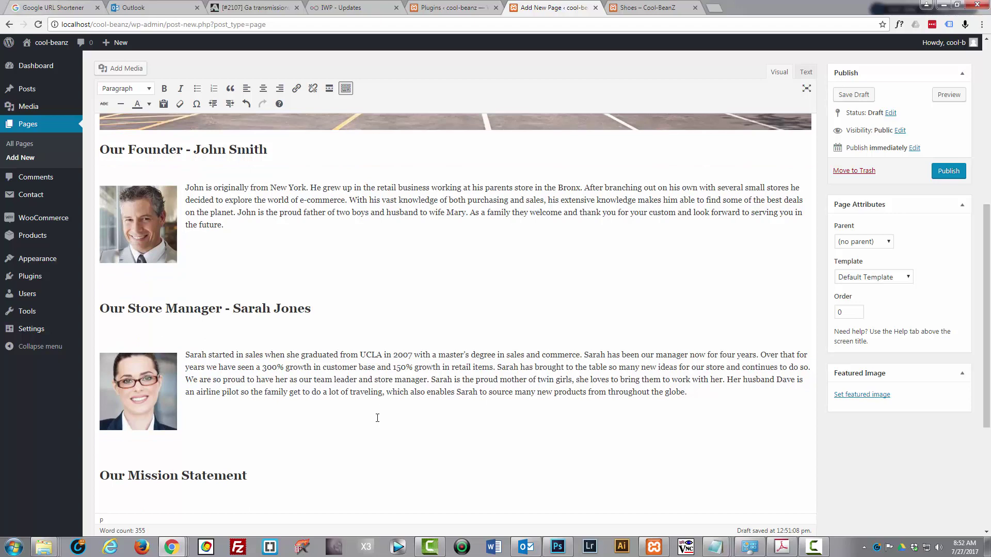
pyautogui.scroll(-1, 379, 432)
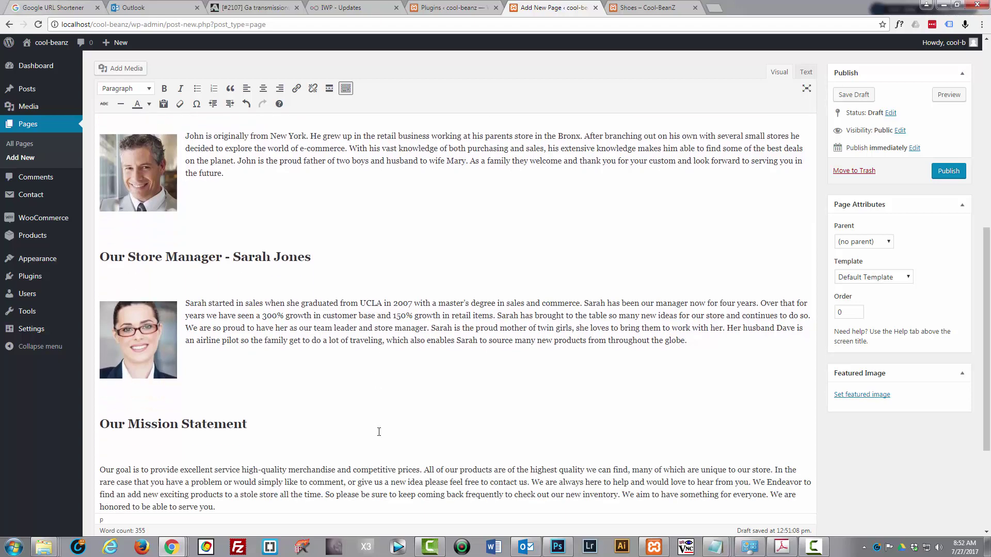
pyautogui.scroll(-2, 379, 432)
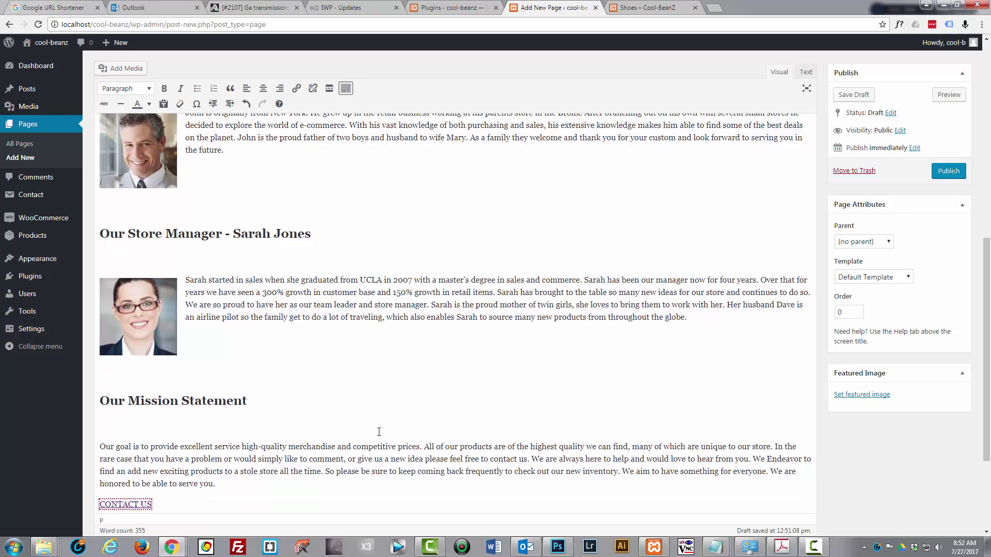
pyautogui.scroll(2, 378, 432)
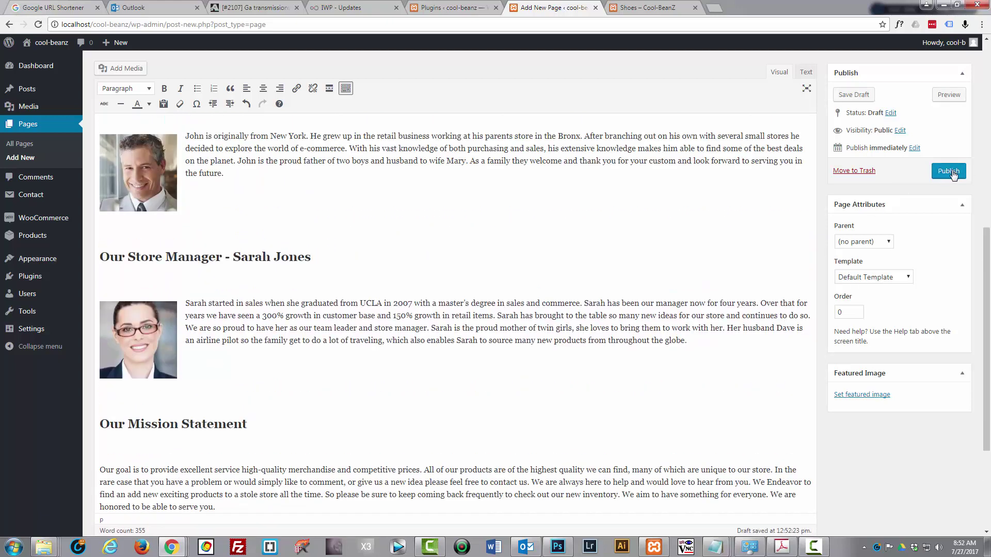
pyautogui.click(948, 172)
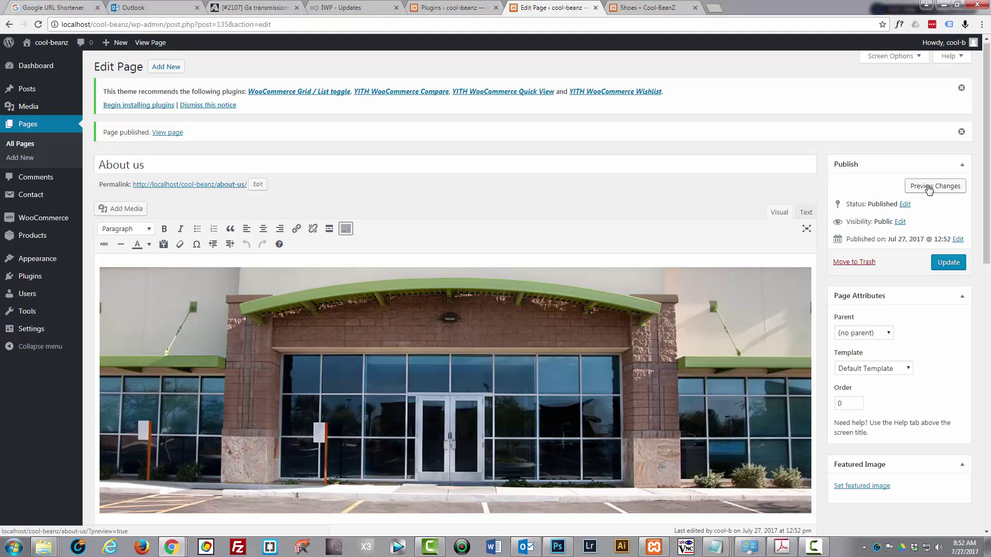
# Step: Preview the published About us page and examine its images, section spacing, sidebar and links down to the footer
pyautogui.click(927, 187)
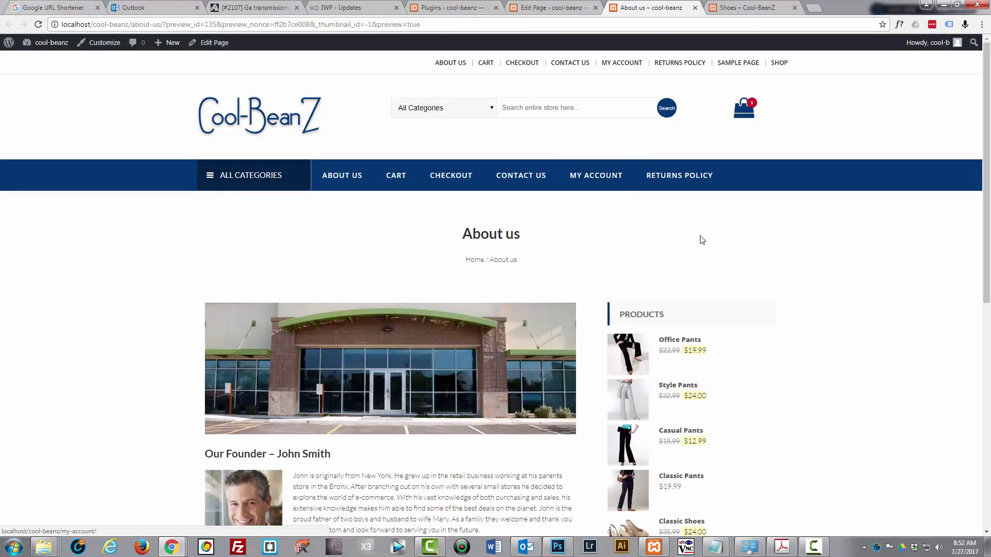
pyautogui.scroll(-2, 735, 248)
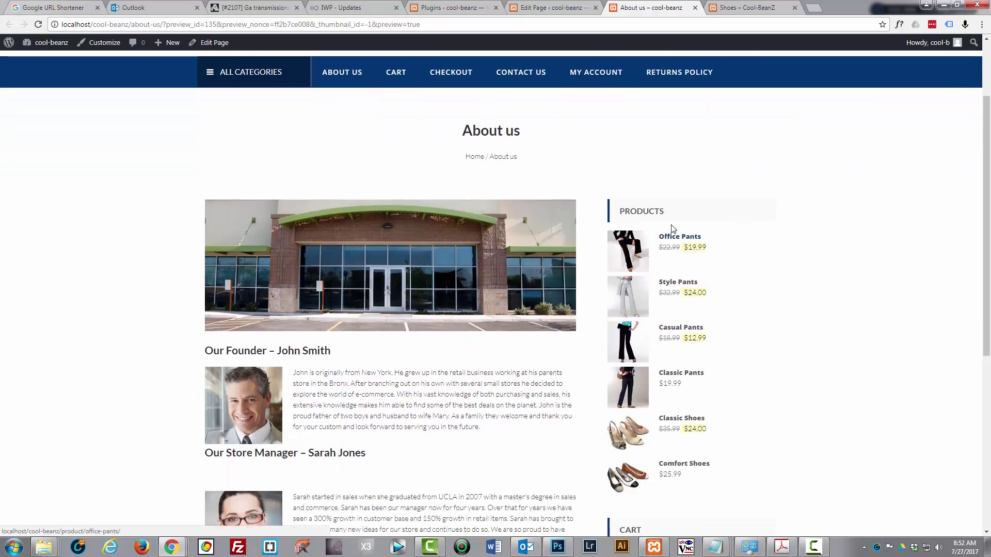
pyautogui.scroll(-3, 673, 228)
pyautogui.scroll(-4, 674, 228)
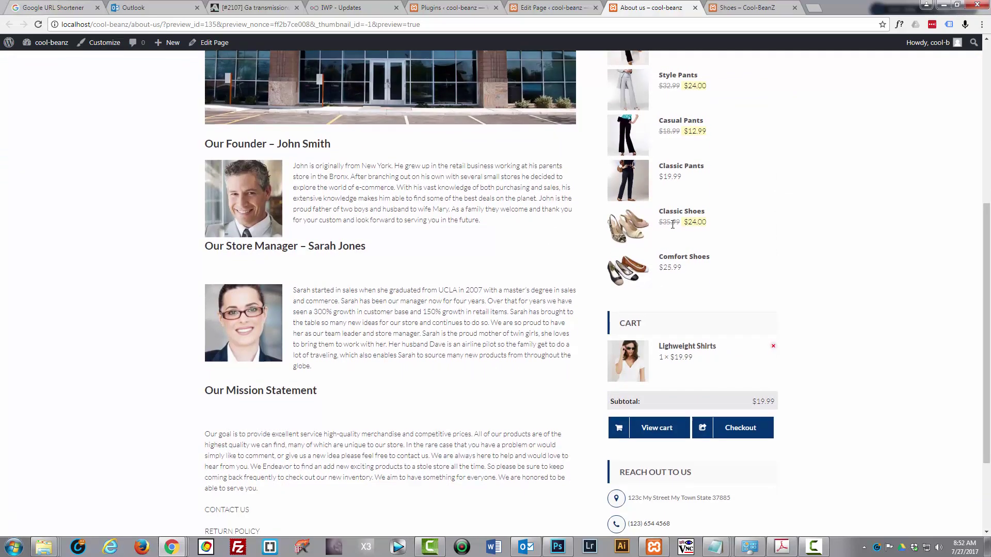
pyautogui.scroll(-1, 674, 228)
pyautogui.scroll(2, 674, 229)
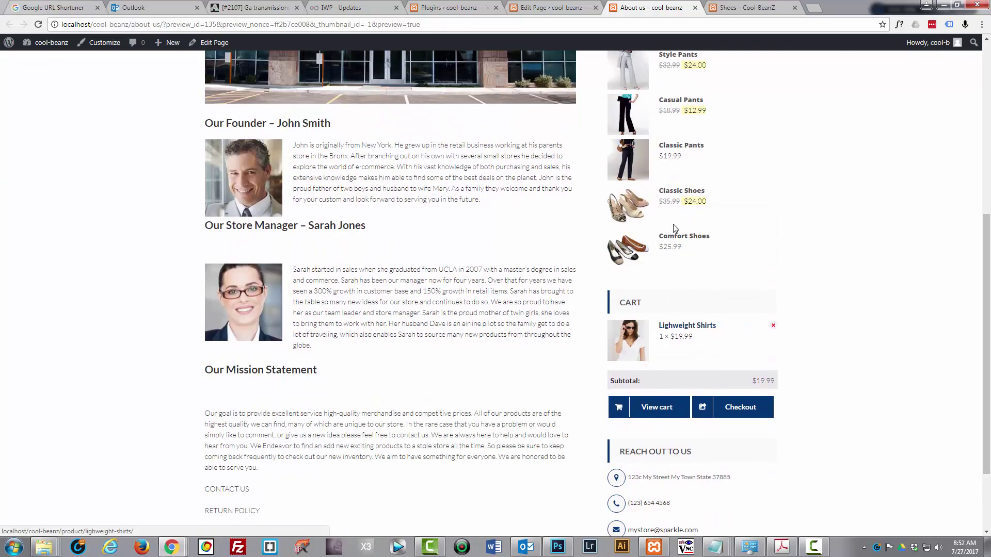
pyautogui.scroll(5, 674, 228)
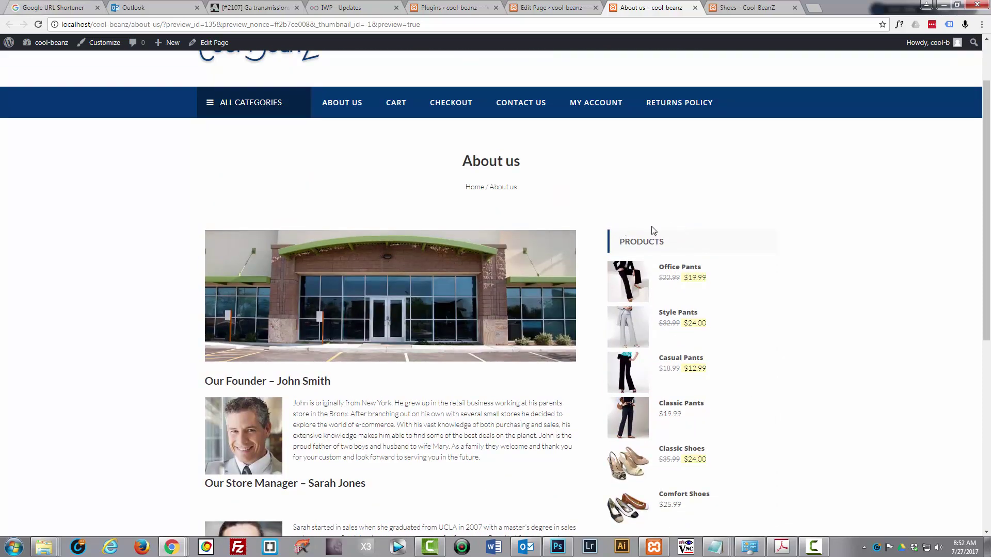
pyautogui.scroll(-3, 432, 256)
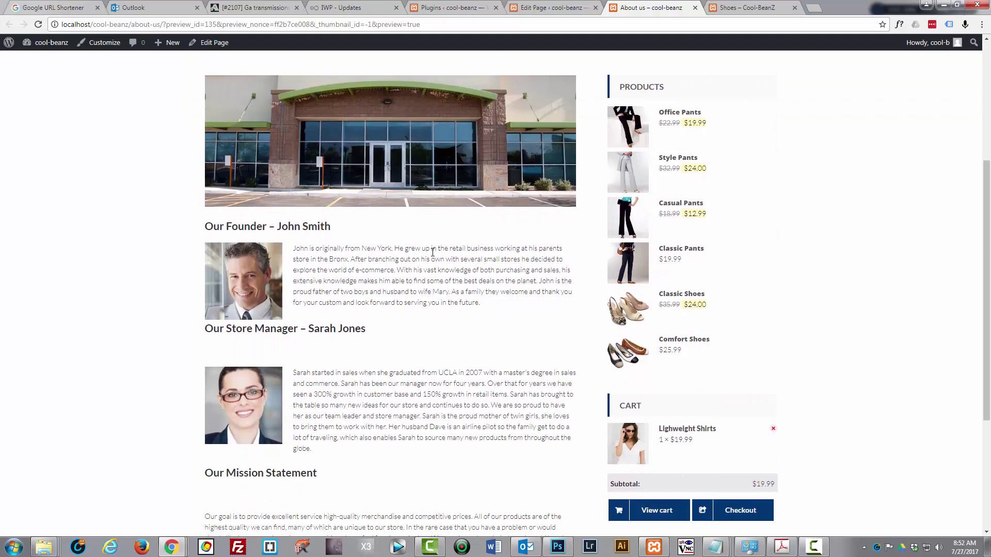
pyautogui.scroll(-2, 432, 252)
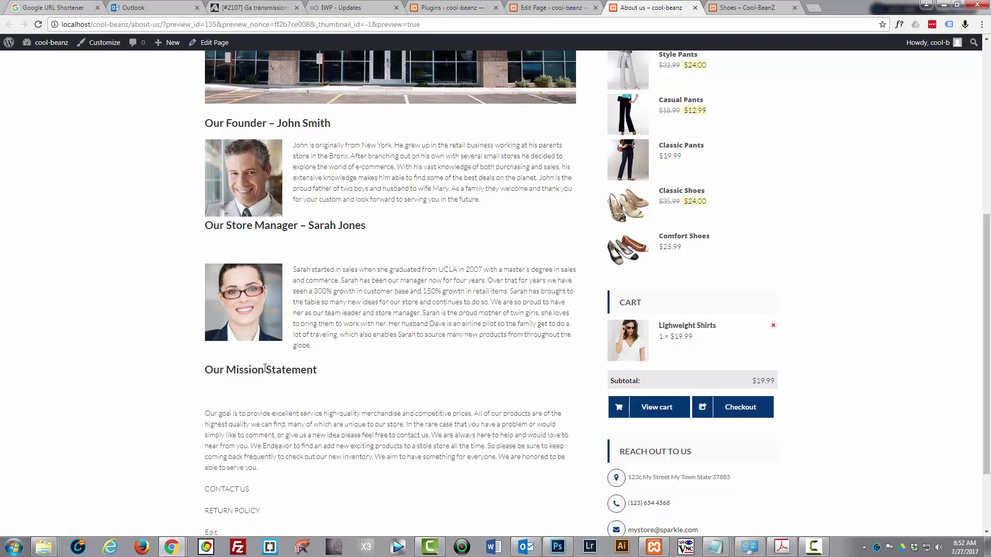
pyautogui.scroll(-2, 256, 364)
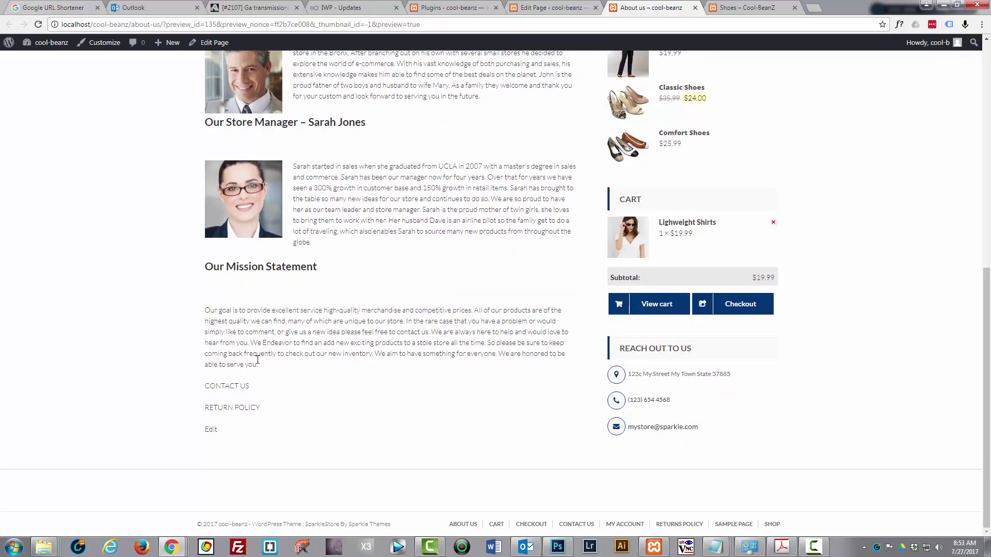
pyautogui.scroll(5, 257, 360)
# Step: Return to editing the About us page and set its display layout to Full width without a sidebar
pyautogui.click(564, 8)
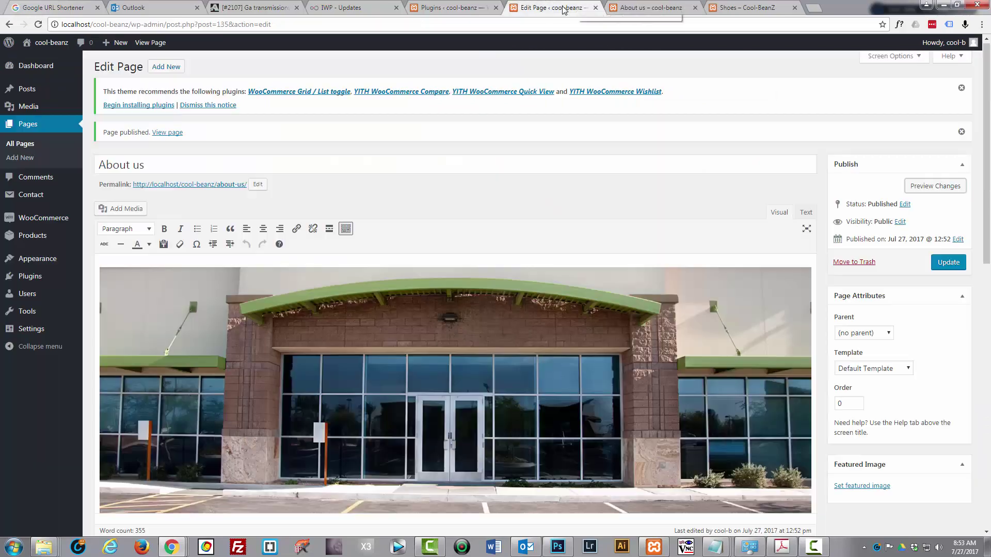
pyautogui.scroll(-10, 399, 311)
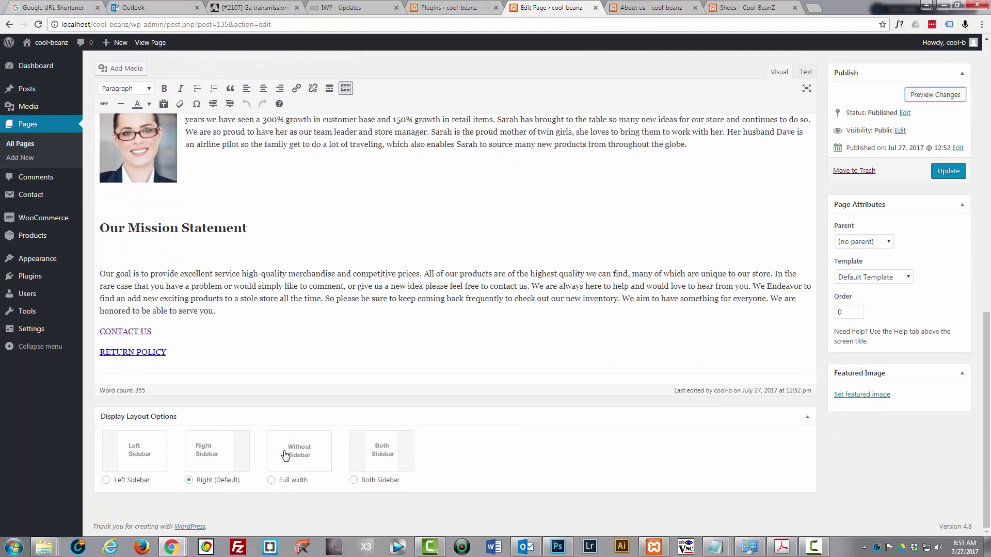
pyautogui.click(271, 481)
# Step: Add a blank line above the store manager heading and another above the "Our Mission Statement" heading
pyautogui.scroll(6, 248, 481)
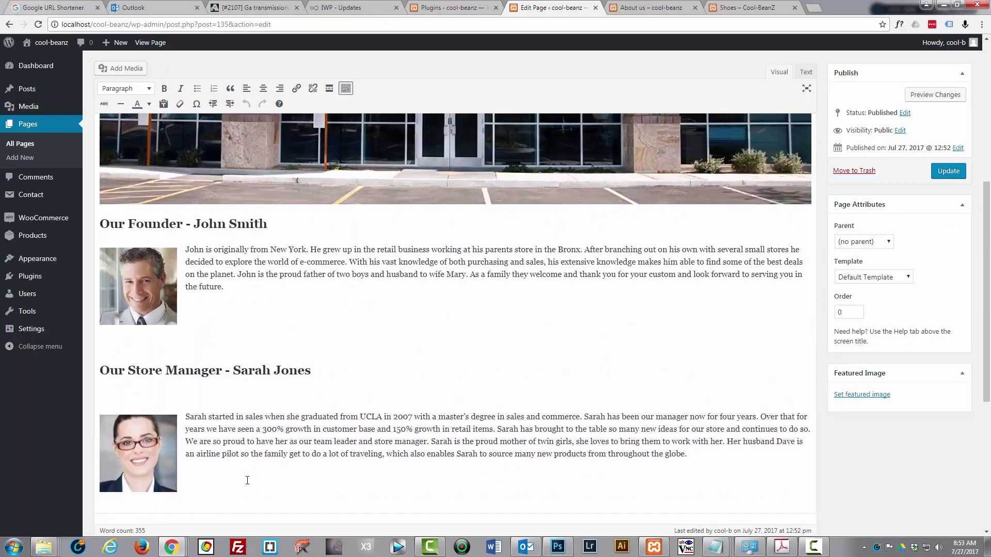
pyautogui.scroll(-2, 248, 481)
pyautogui.click(188, 266)
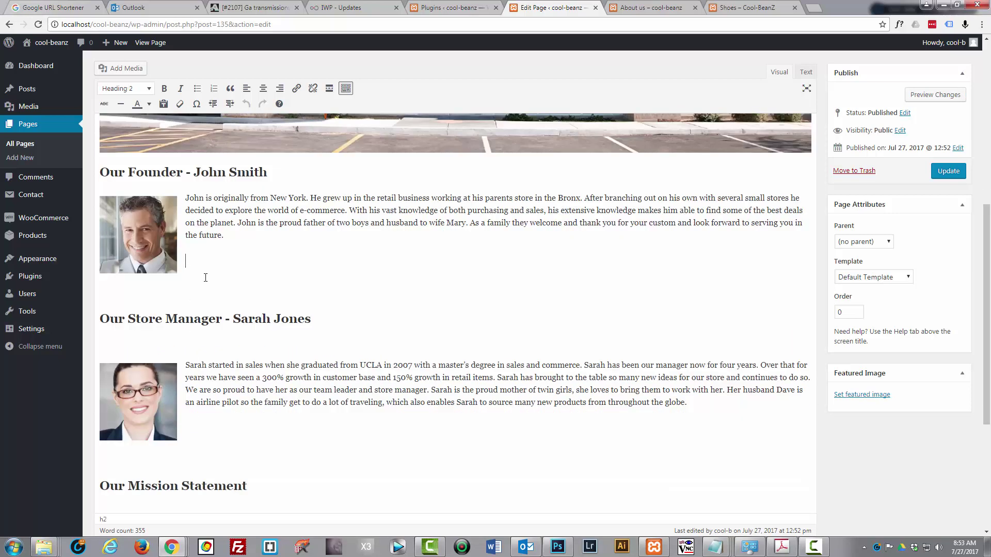
pyautogui.press('Return')
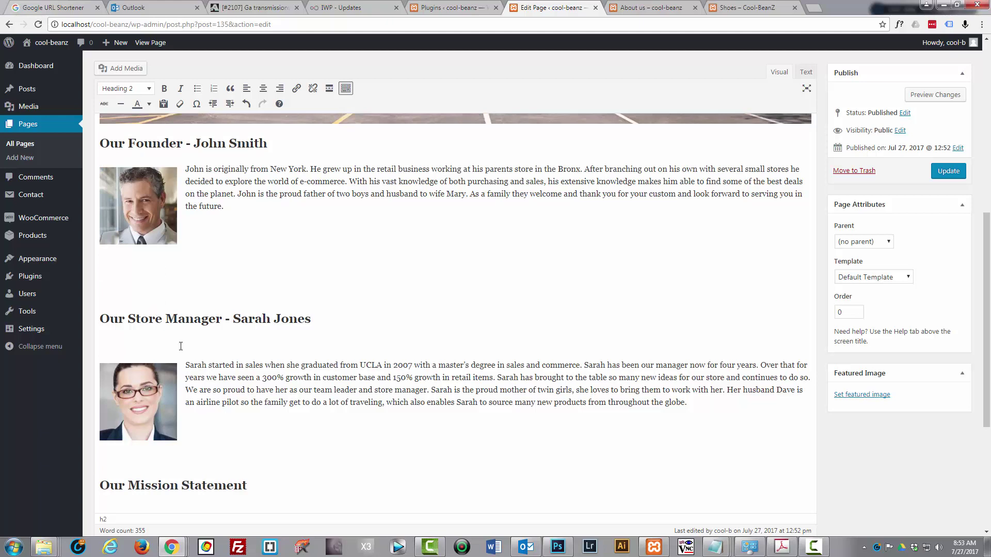
pyautogui.scroll(-2, 210, 410)
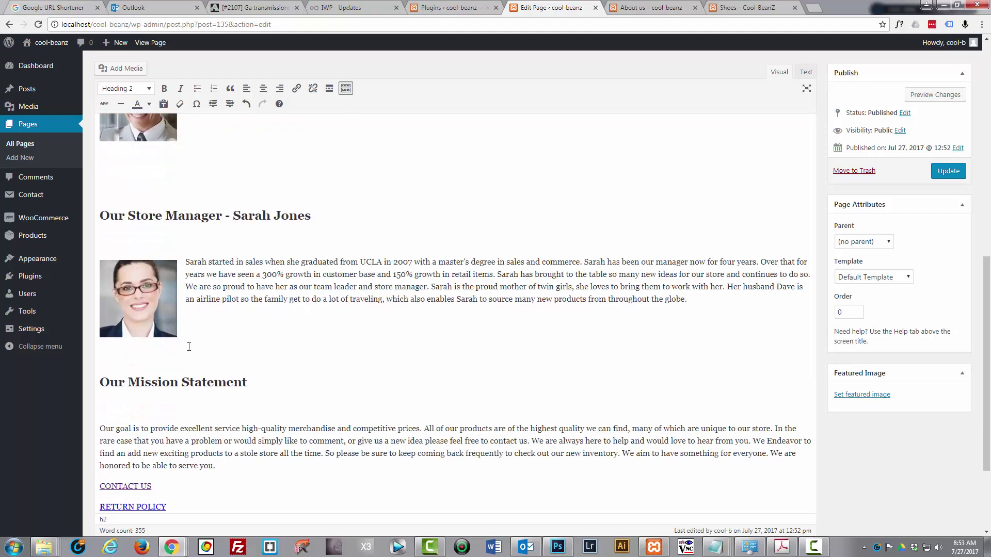
pyautogui.press('Return')
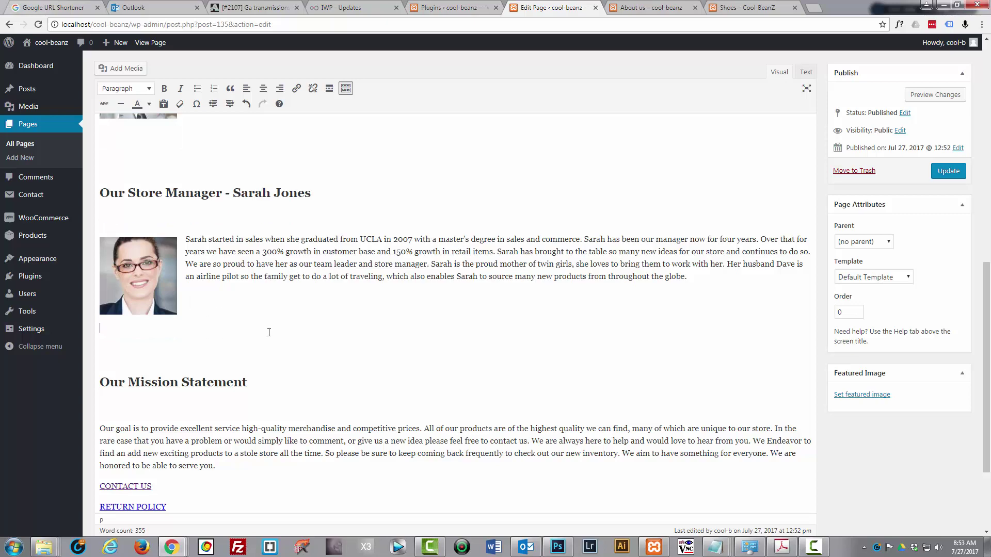
# Step: Update the About us page with the new layout and spacing
pyautogui.scroll(-3, 232, 361)
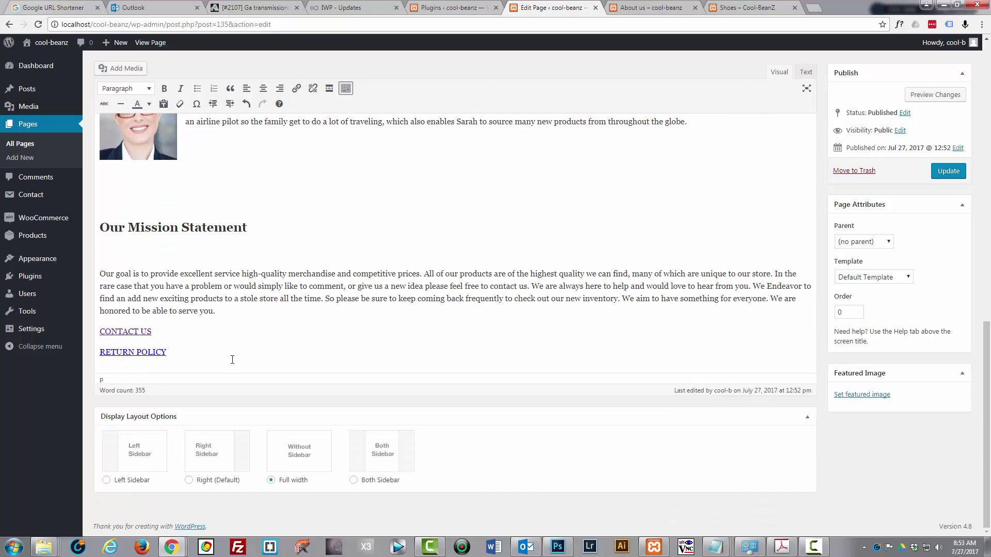
pyautogui.scroll(10, 232, 360)
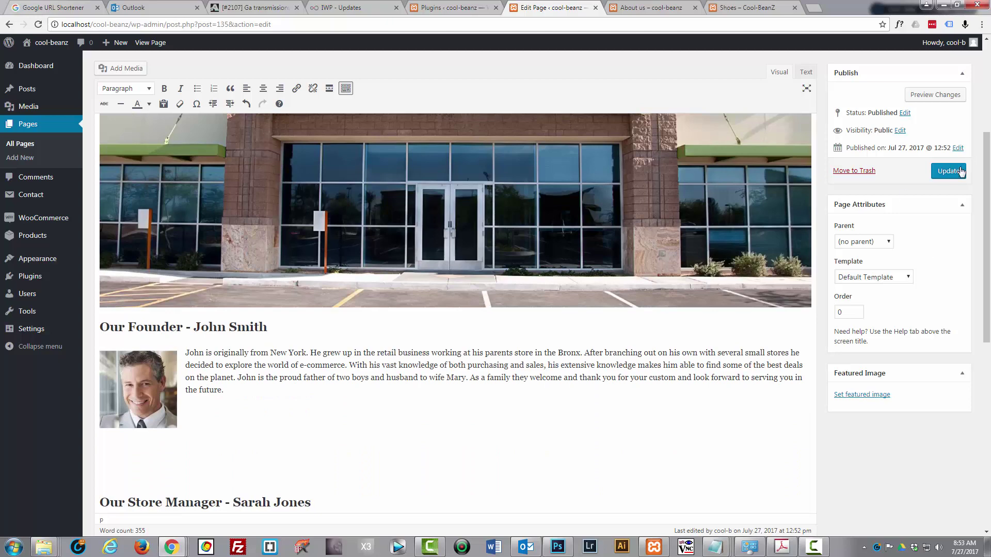
pyautogui.click(953, 171)
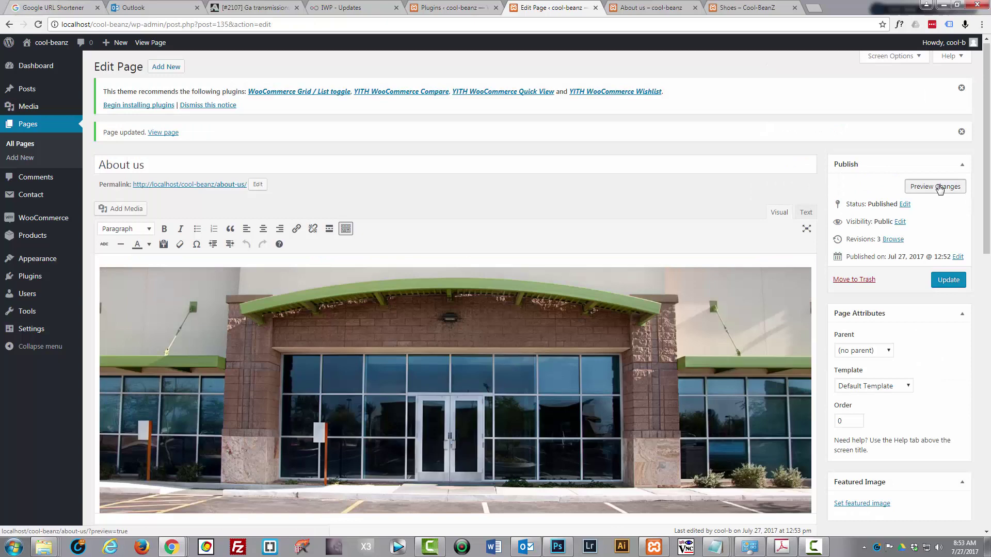
# Step: Preview the updated About us page and check the full-width layout and the spacing between sections
pyautogui.click(935, 187)
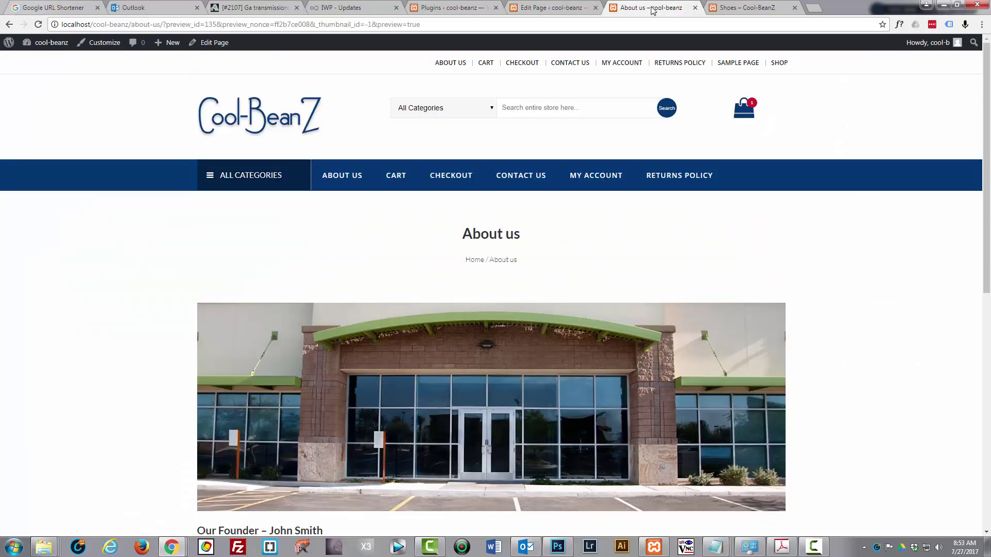
pyautogui.scroll(-1, 664, 235)
pyautogui.scroll(-5, 664, 235)
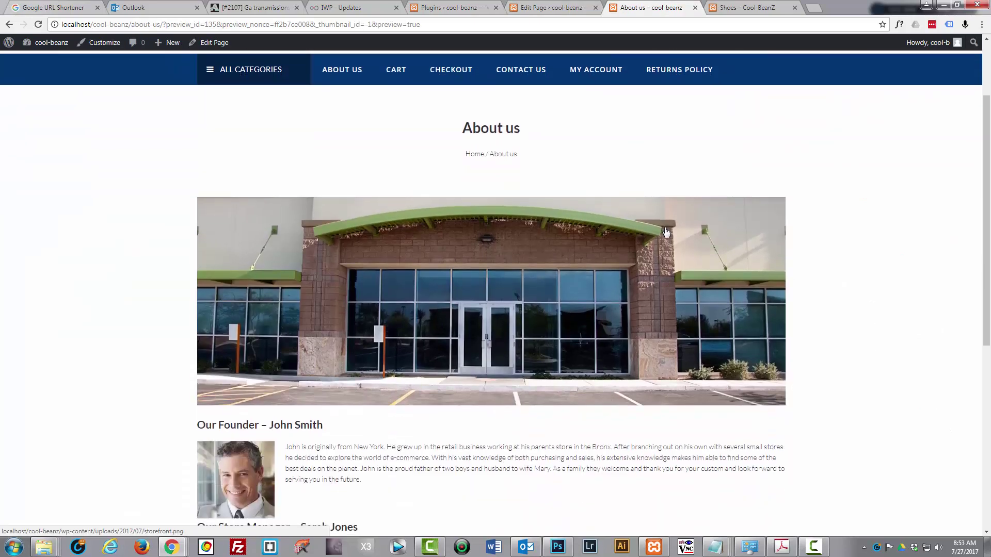
pyautogui.scroll(-1, 668, 232)
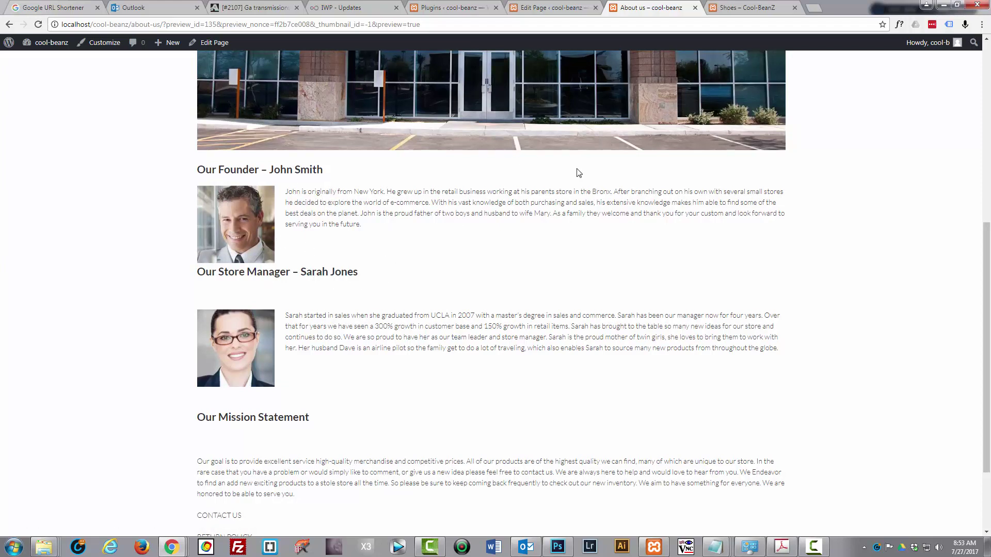
# Step: Review the alignment and spacing of the staff sections, mission statement and links in the About us preview
pyautogui.scroll(-2, 381, 240)
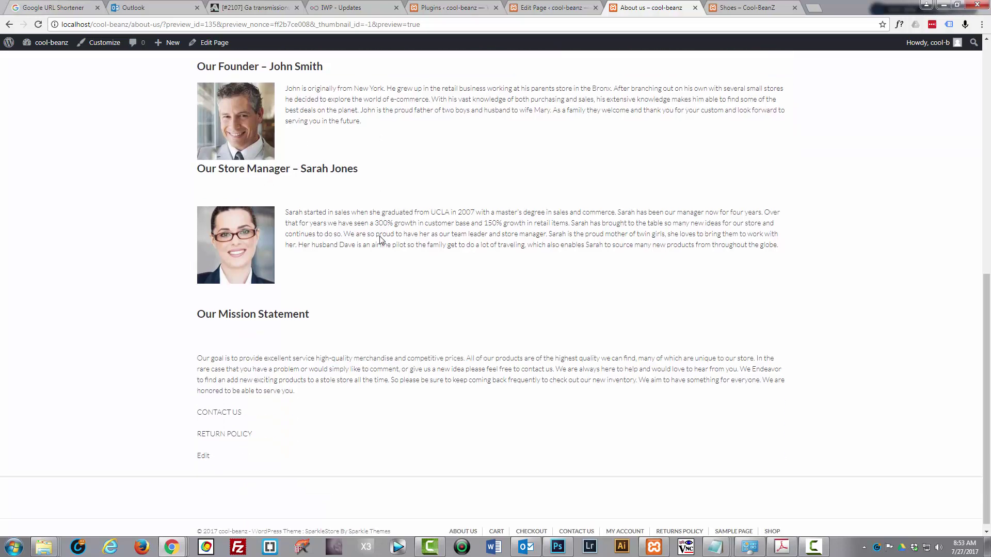
pyautogui.scroll(5, 381, 239)
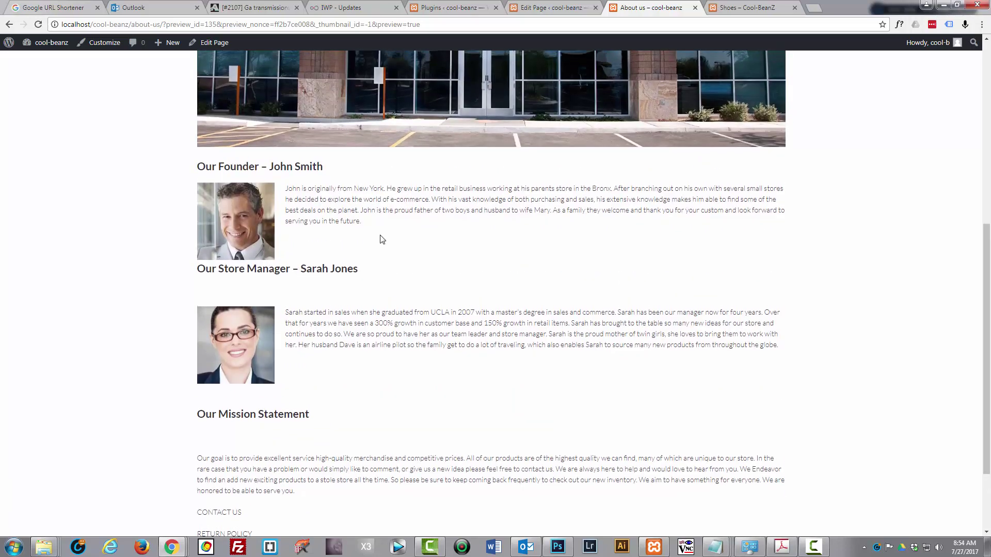
pyautogui.scroll(3, 380, 235)
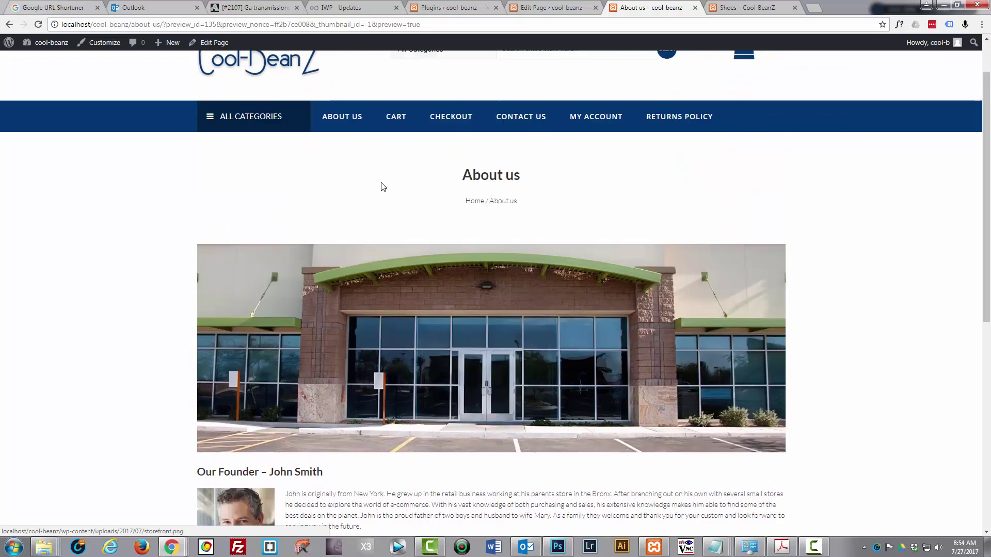
# Step: Return to the About us page editor, center the "Our Mission Statement" heading and remove one blank line above it
pyautogui.hotkey('ctrl', 'shift', 'Tab')
pyautogui.scroll(-10, 449, 444)
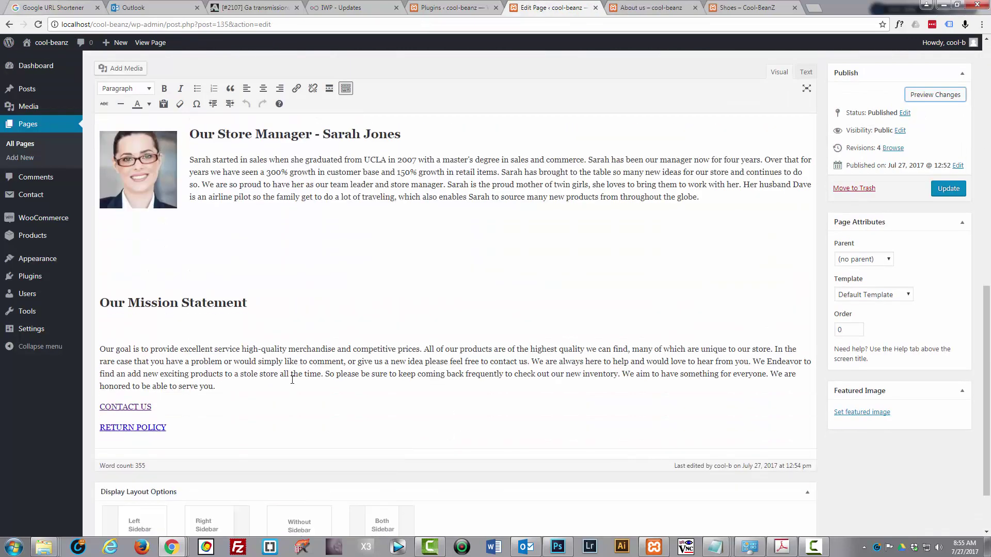
pyautogui.moveTo(244, 304)
pyautogui.mouseDown()
pyautogui.moveTo(123, 305)
pyautogui.moveTo(247, 305)
pyautogui.mouseUp()
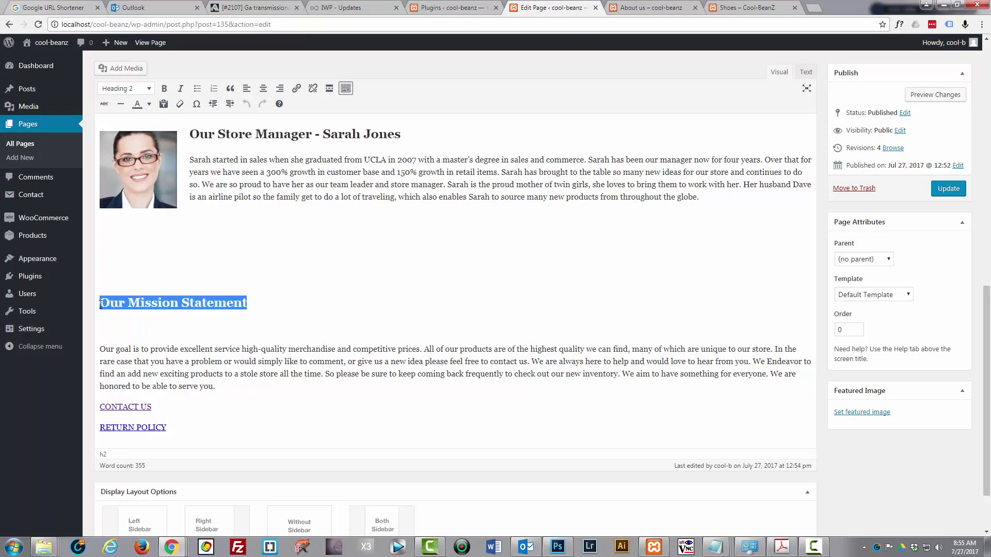
pyautogui.click(263, 88)
pyautogui.click(725, 202)
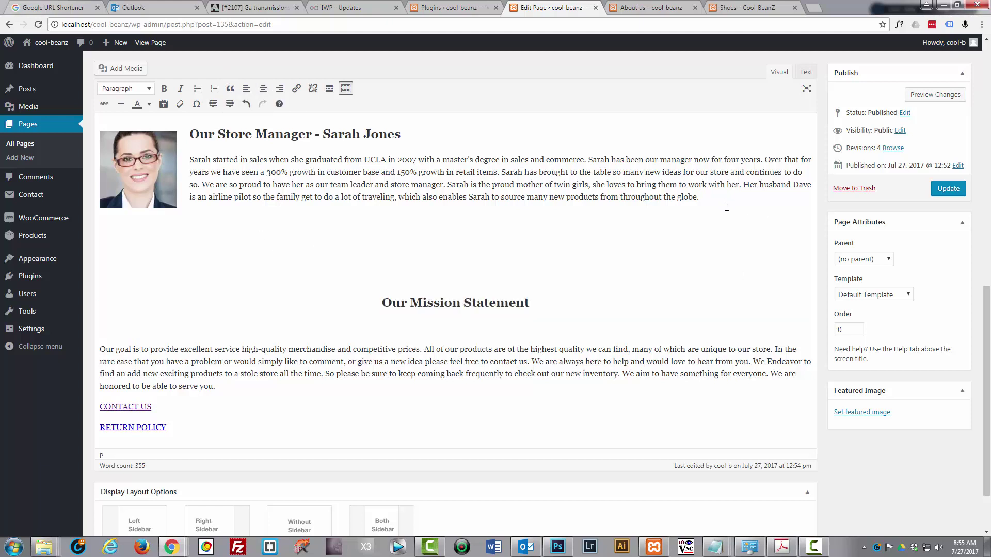
pyautogui.press('Delete')
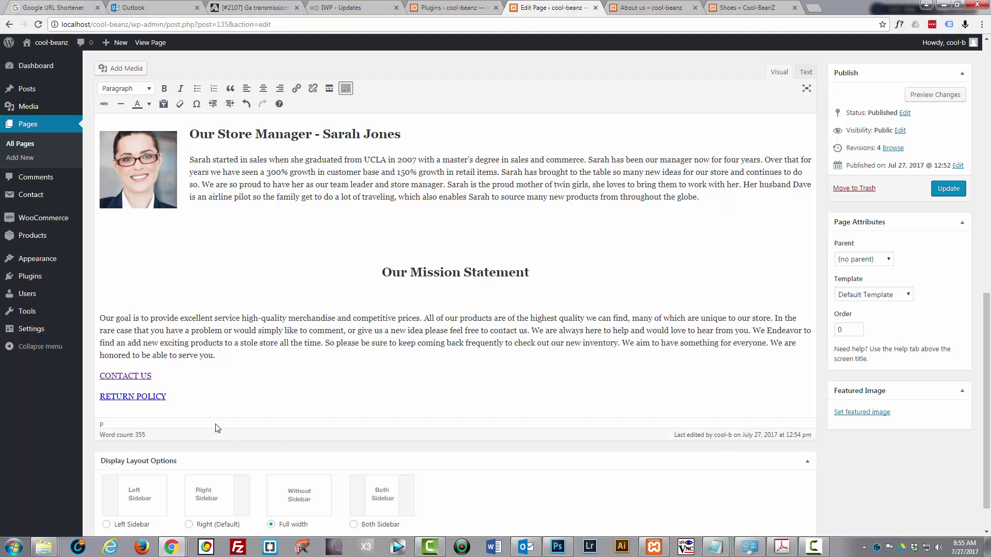
# Step: Center the CONTACT US and RETURN POLICY links below the mission statement
pyautogui.moveTo(179, 399); pyautogui.dragTo(99, 377)
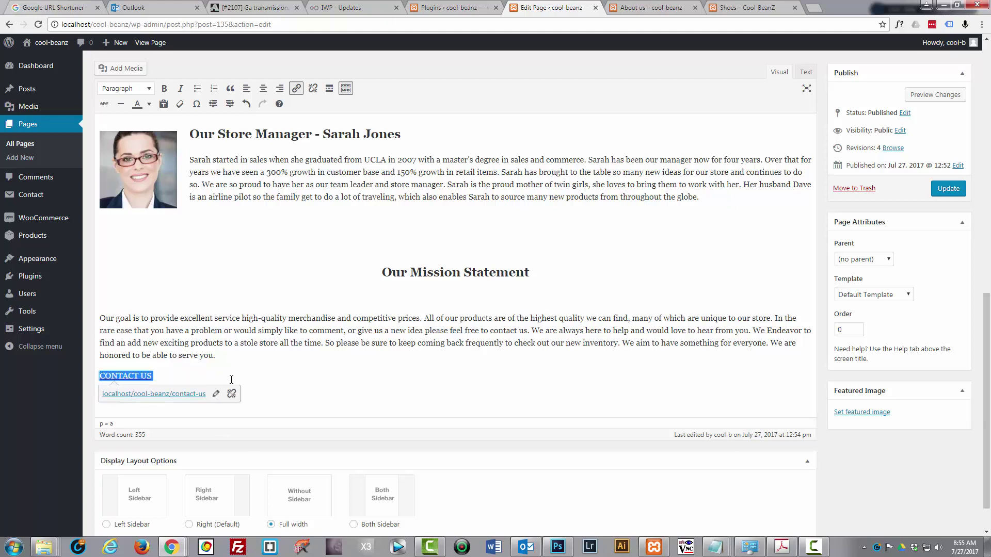
pyautogui.press('Down')
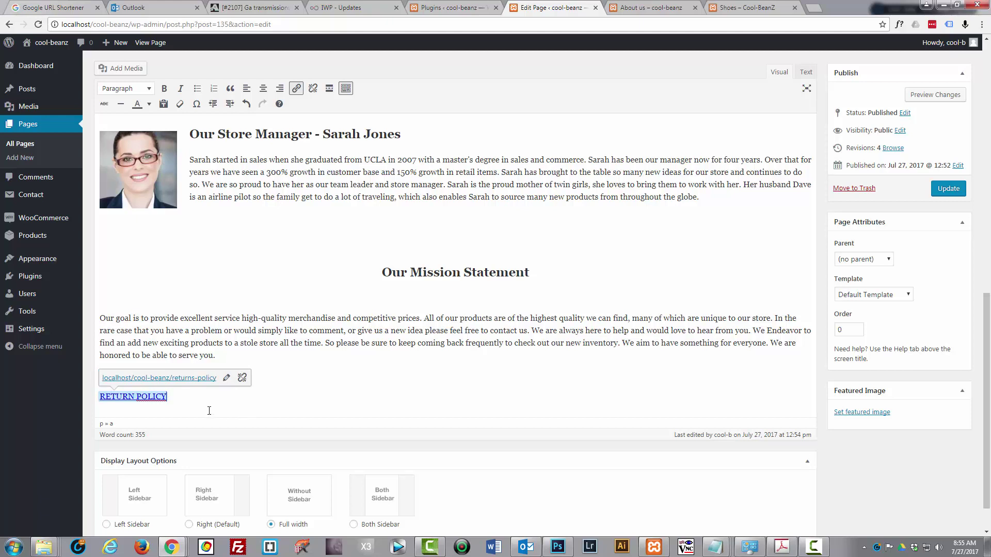
pyautogui.hotkey('ctrl', 'z')
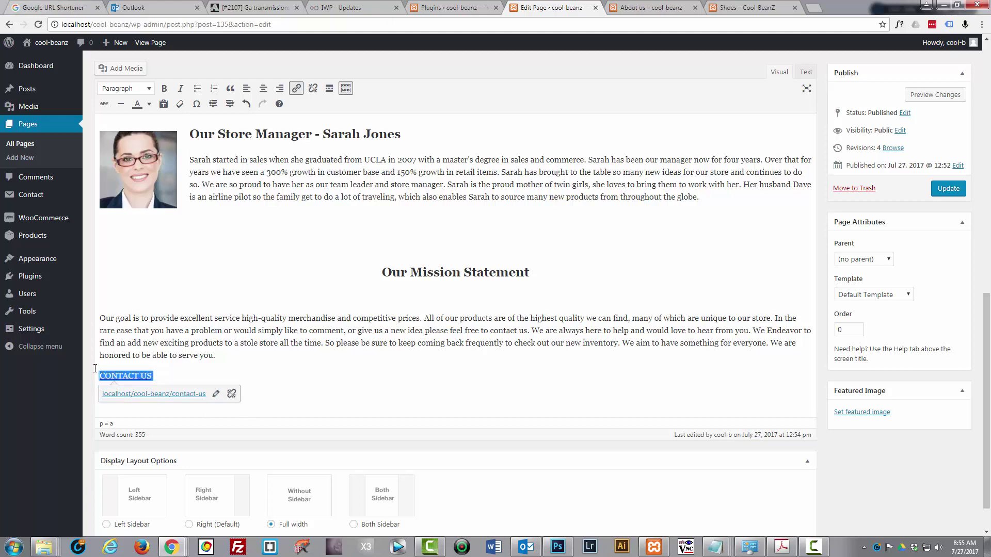
pyautogui.click(262, 90)
pyautogui.click(335, 382)
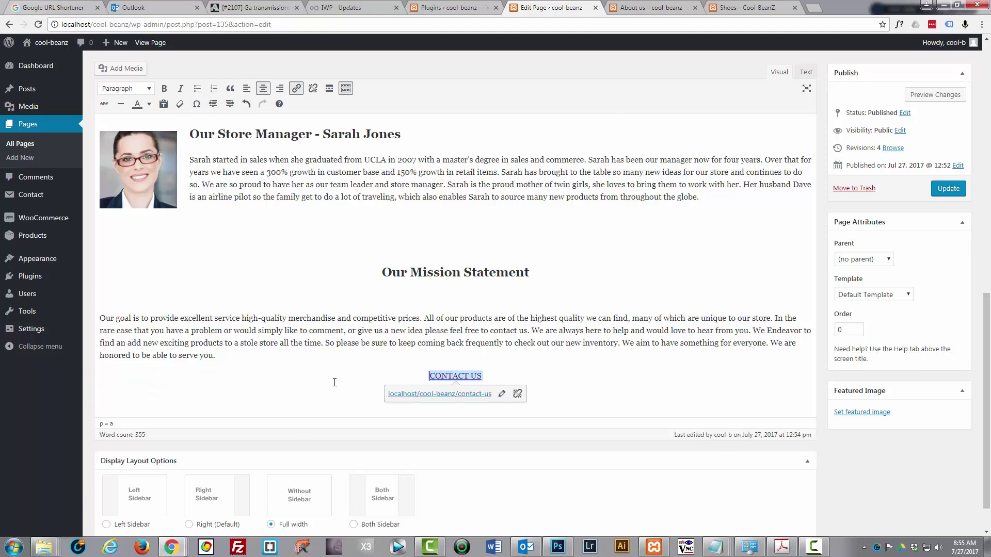
pyautogui.hotkey('ctrl', 'y')
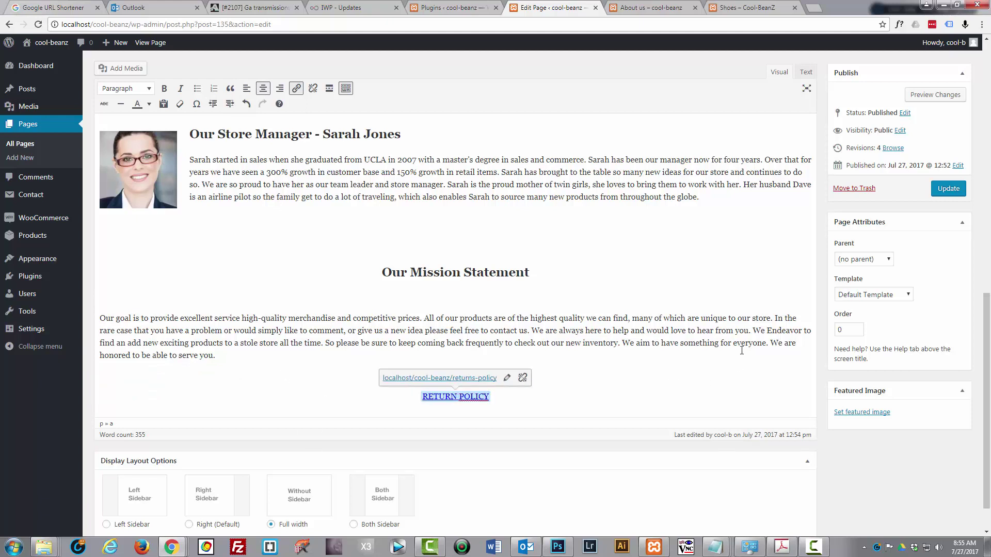
pyautogui.click(701, 266)
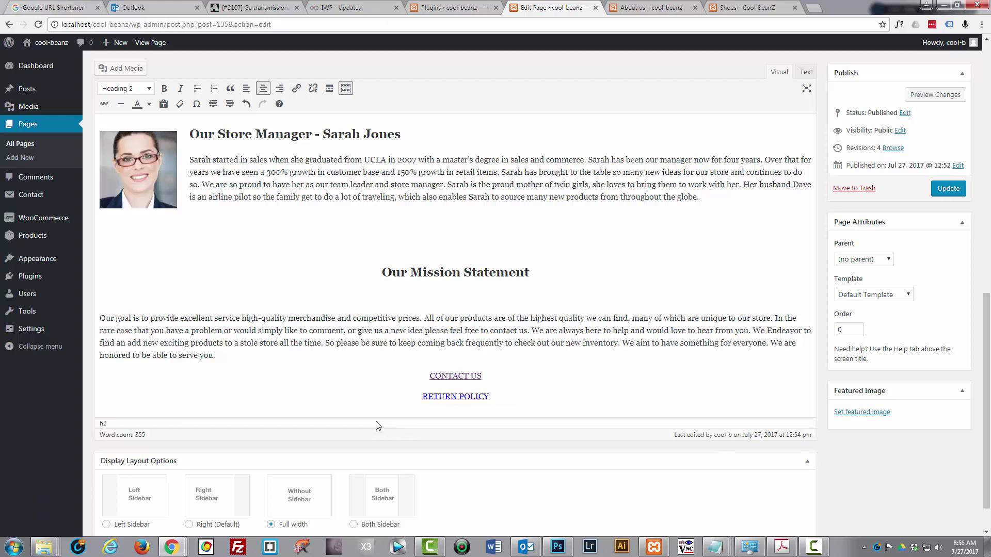
# Step: Center the founder heading and move the founder's photo onto its own line directly beneath it
pyautogui.scroll(3, 282, 406)
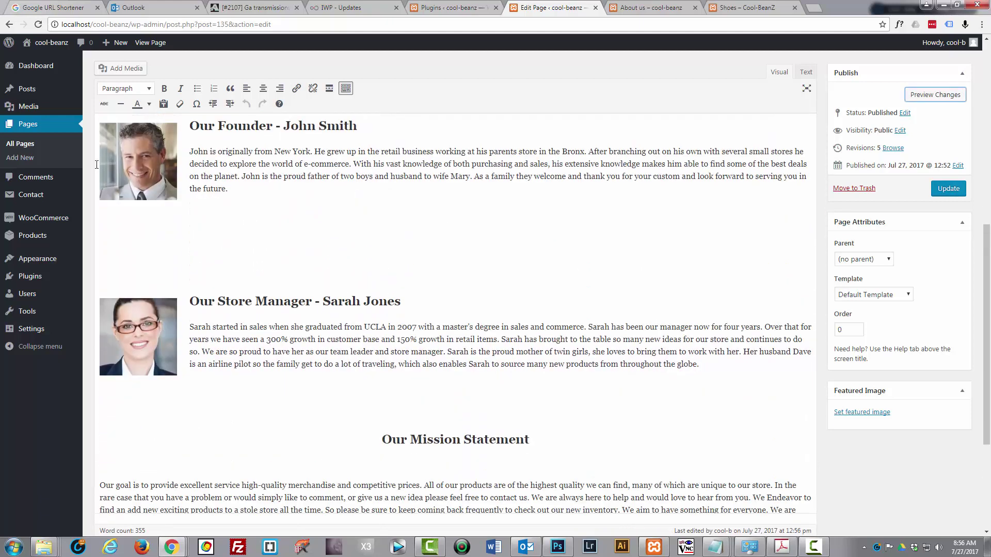
pyautogui.click(137, 160)
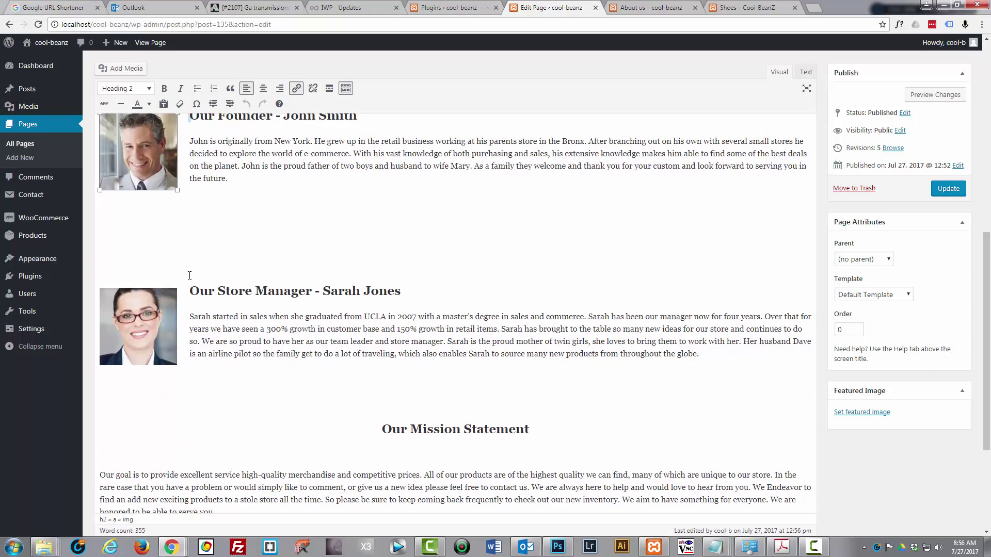
pyautogui.scroll(3, 174, 312)
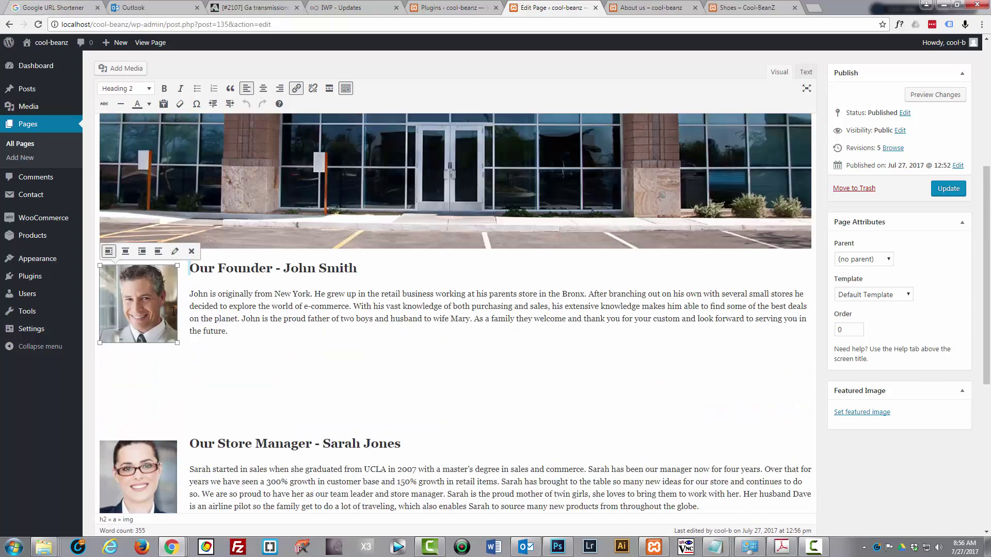
pyautogui.press('Delete')
pyautogui.moveTo(275, 253); pyautogui.dragTo(67, 261)
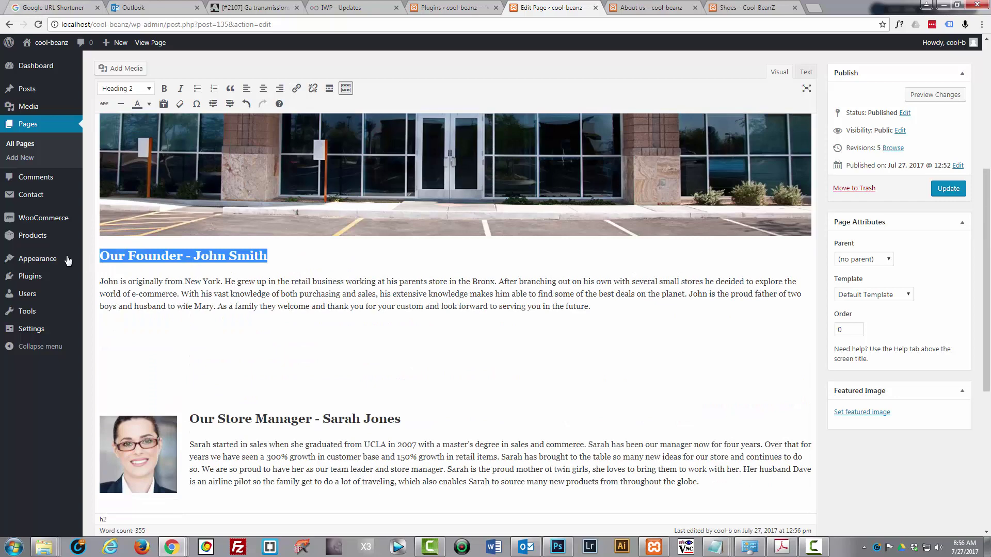
pyautogui.click(263, 89)
pyautogui.click(558, 252)
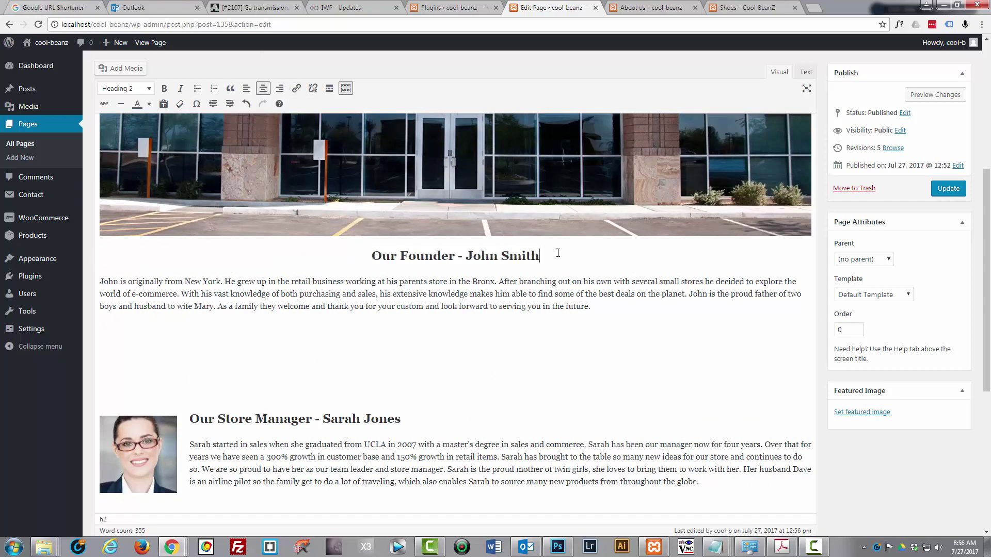
pyautogui.press('Return')
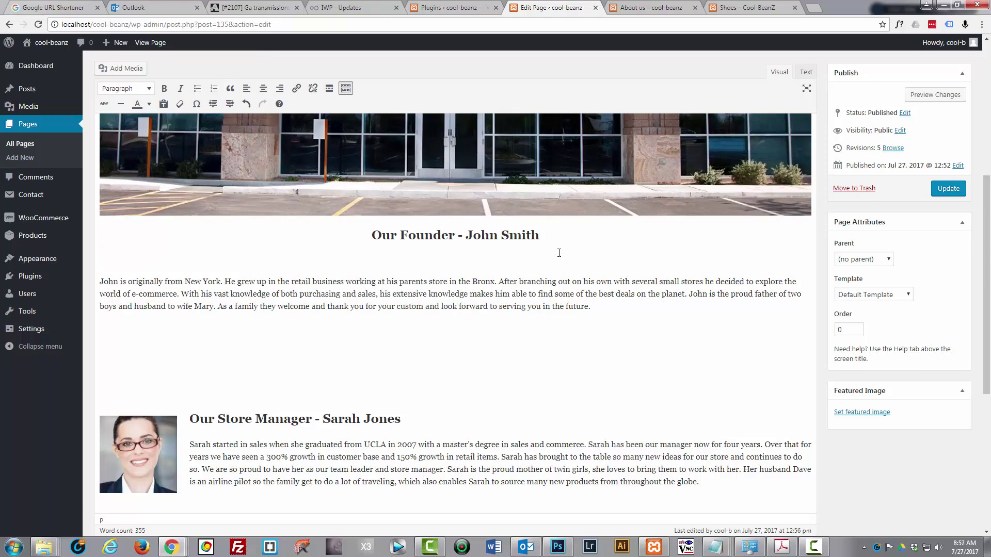
pyautogui.hotkey('ctrl', 'z')
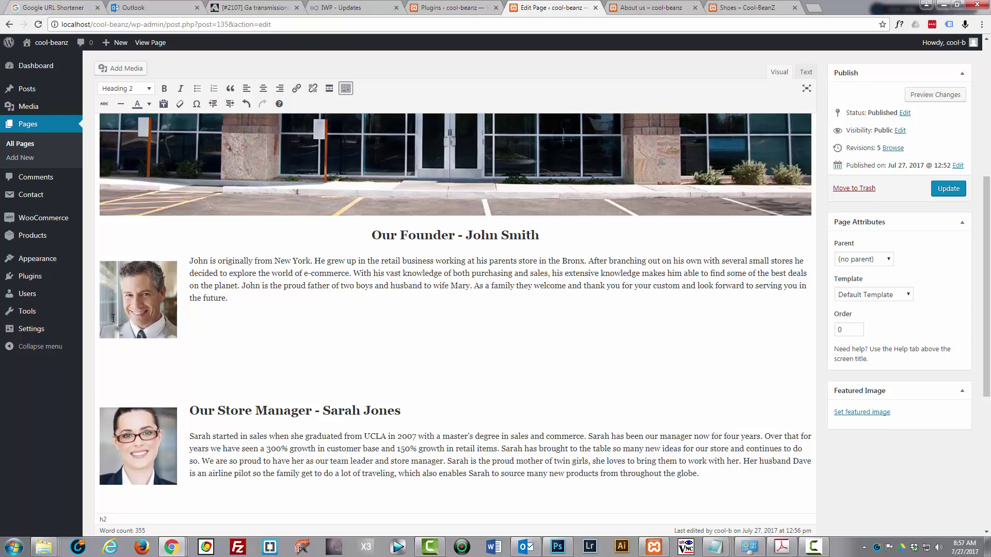
# Step: Center the founder's photo and the biography paragraph below it
pyautogui.click(132, 299)
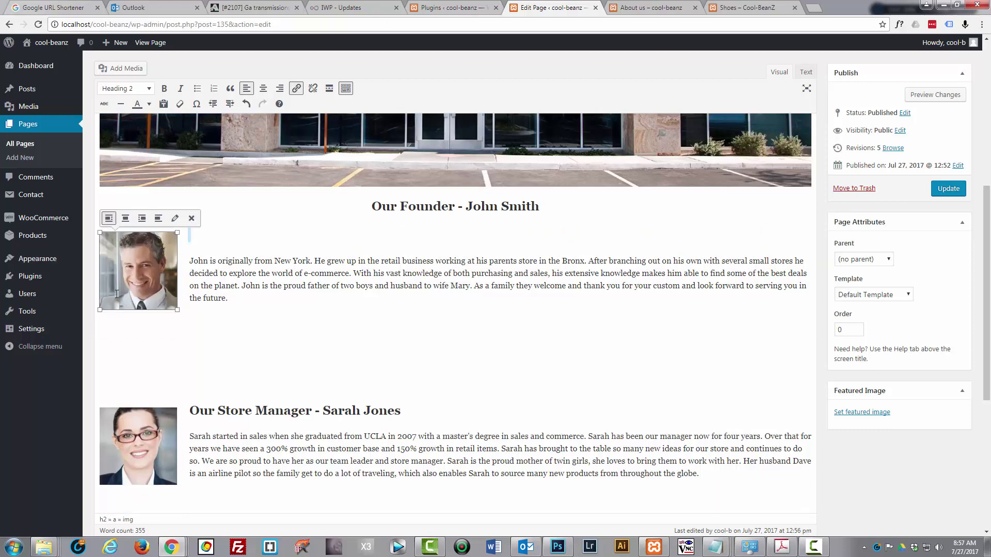
pyautogui.click(126, 219)
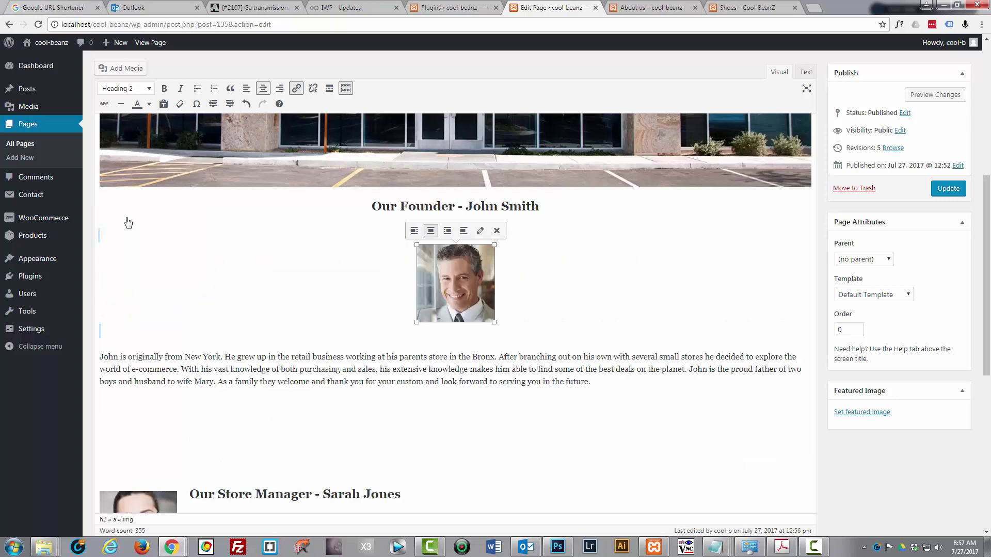
pyautogui.scroll(-4, 376, 304)
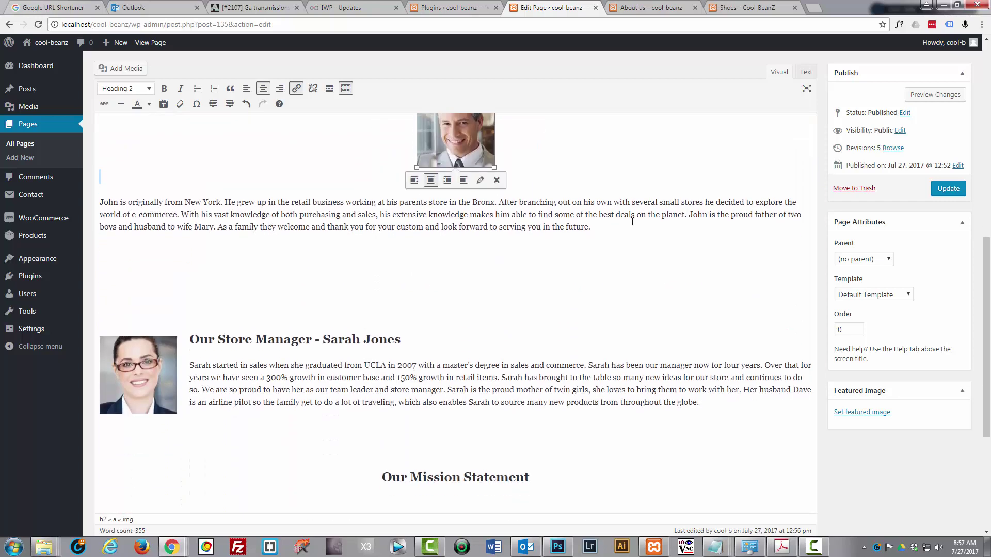
pyautogui.click(207, 222)
pyautogui.moveTo(207, 222); pyautogui.dragTo(95, 166)
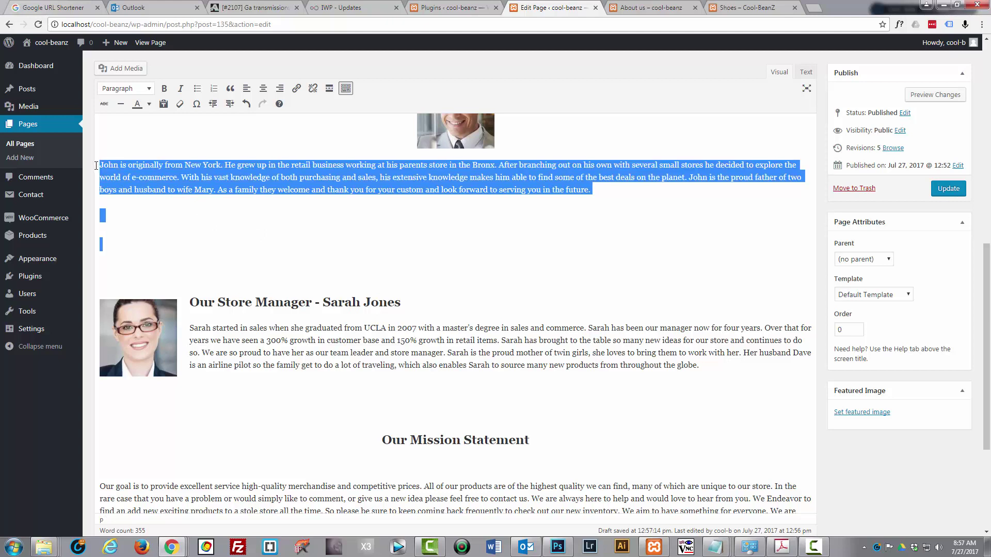
pyautogui.click(264, 91)
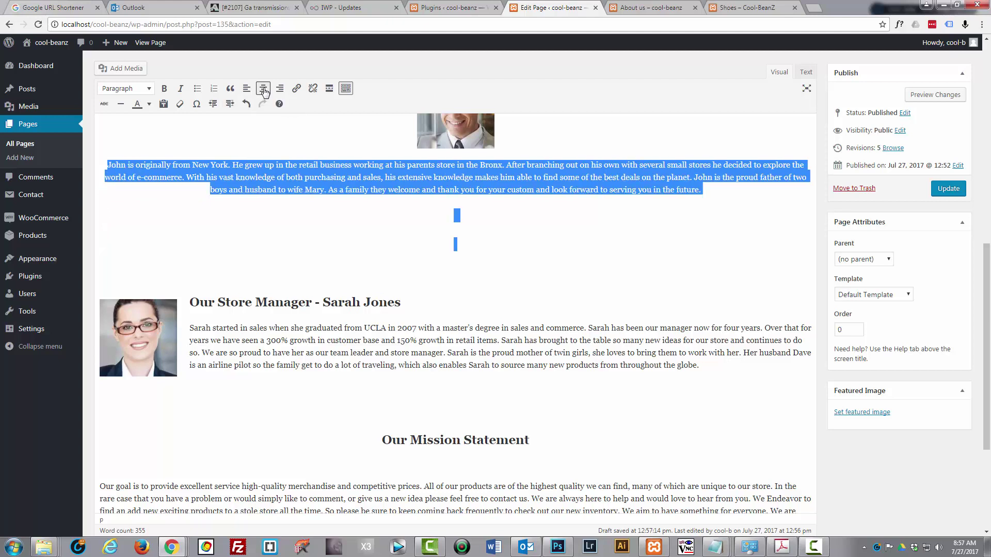
# Step: Center the store manager's heading, biography paragraph and photo
pyautogui.scroll(-2, 333, 254)
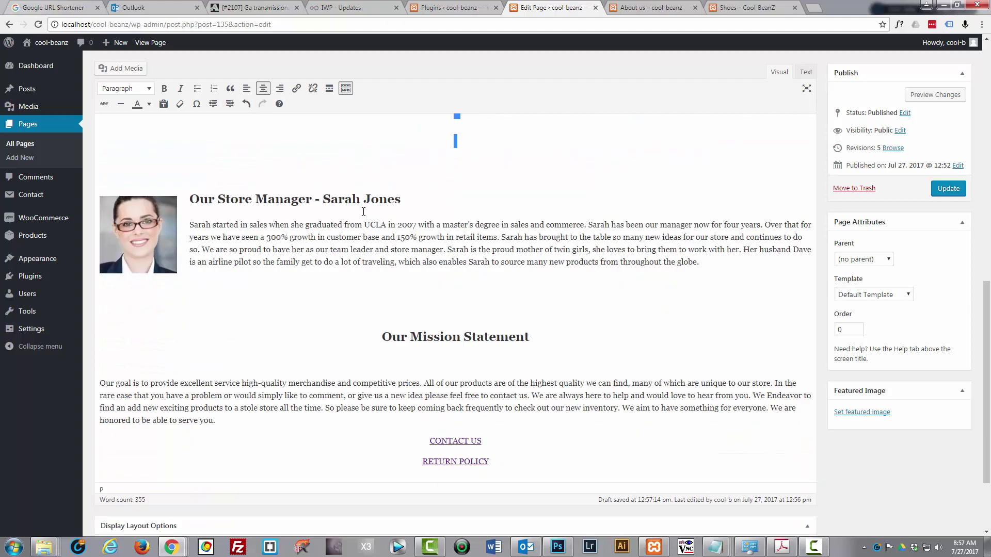
pyautogui.moveTo(717, 268); pyautogui.dragTo(188, 184)
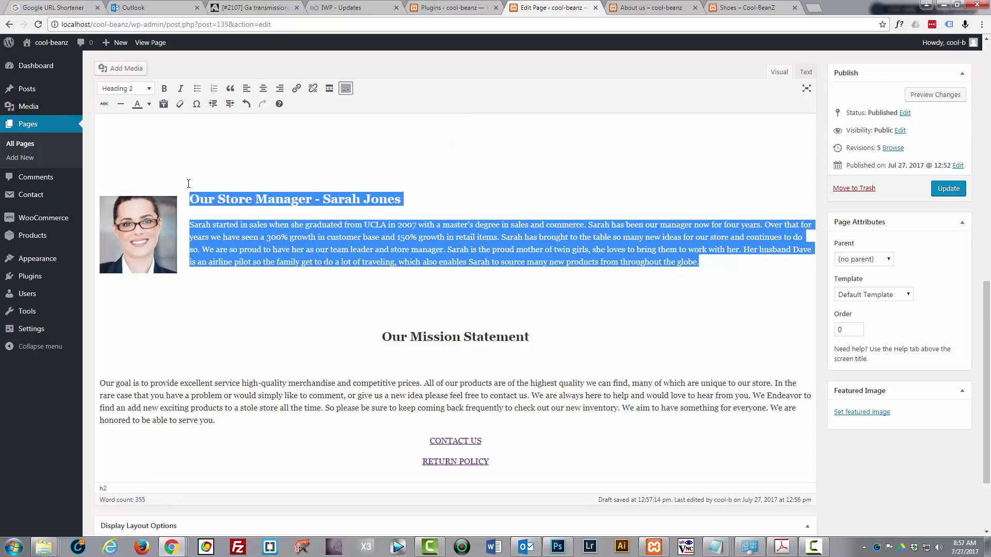
pyautogui.click(262, 88)
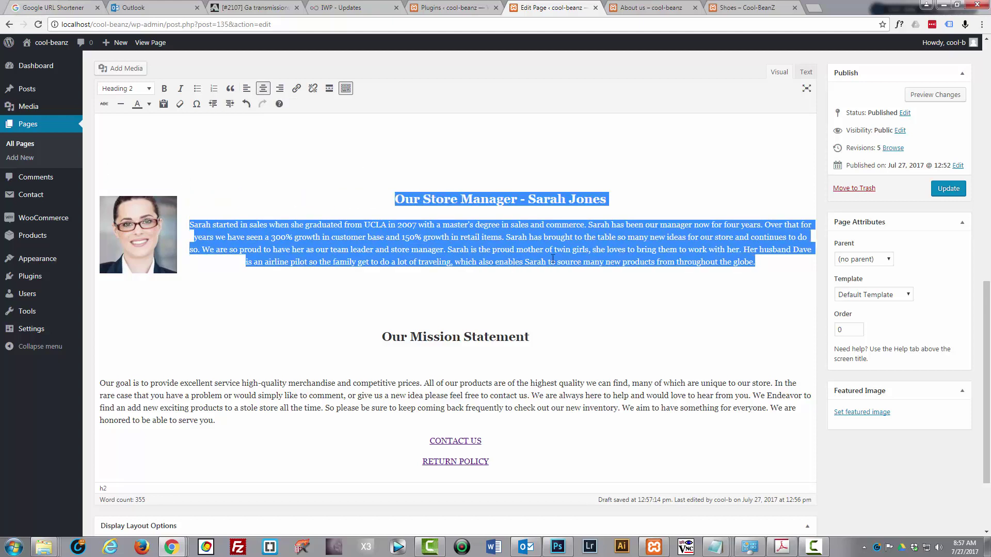
pyautogui.click(159, 247)
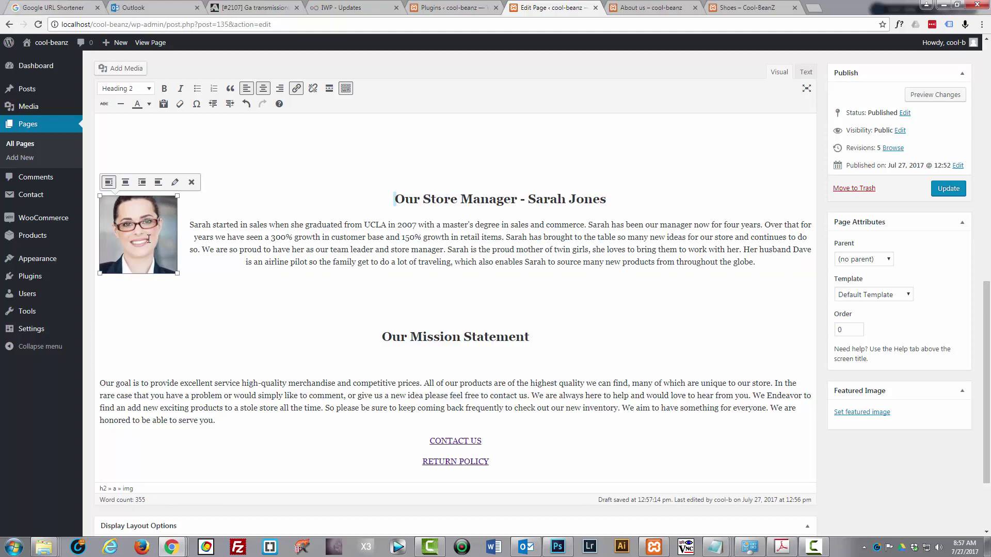
pyautogui.click(125, 183)
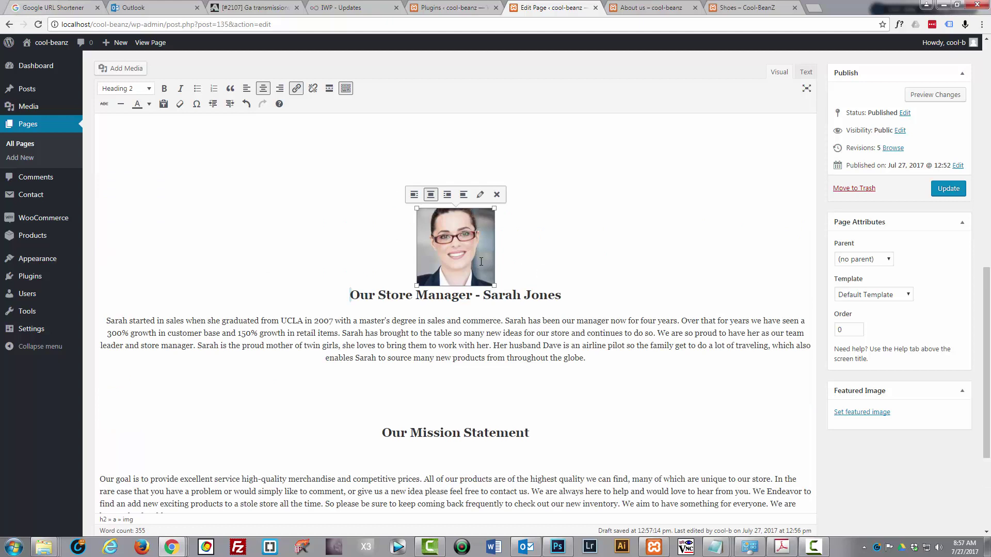
# Step: Move the store manager's photo onto its own line between the store manager heading and the biography
pyautogui.press('Delete')
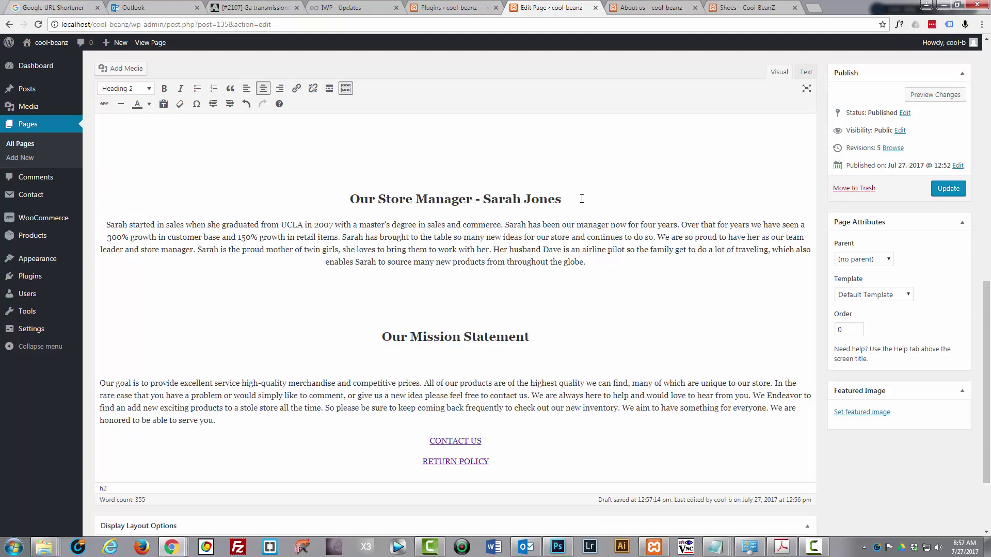
pyautogui.press('Return')
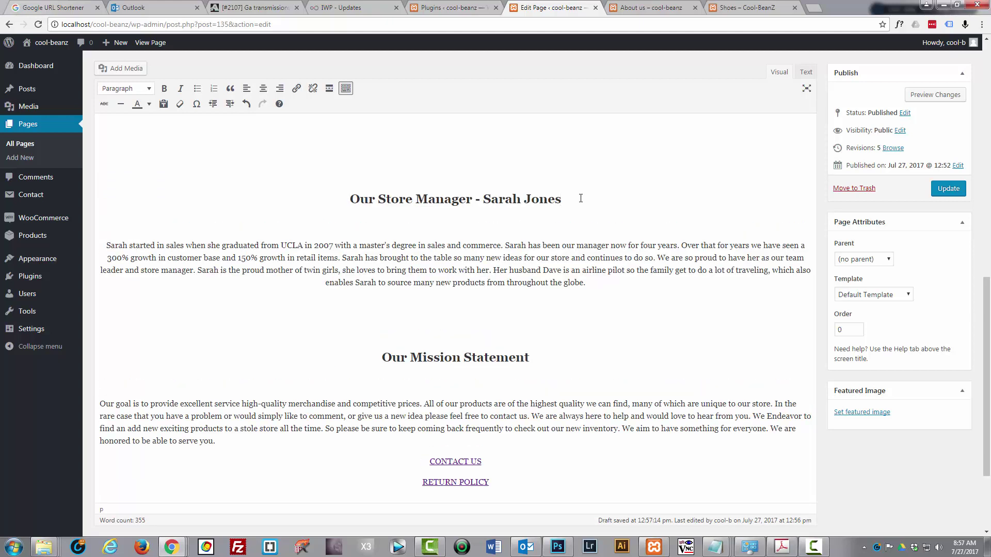
pyautogui.hotkey('ctrl', 'v')
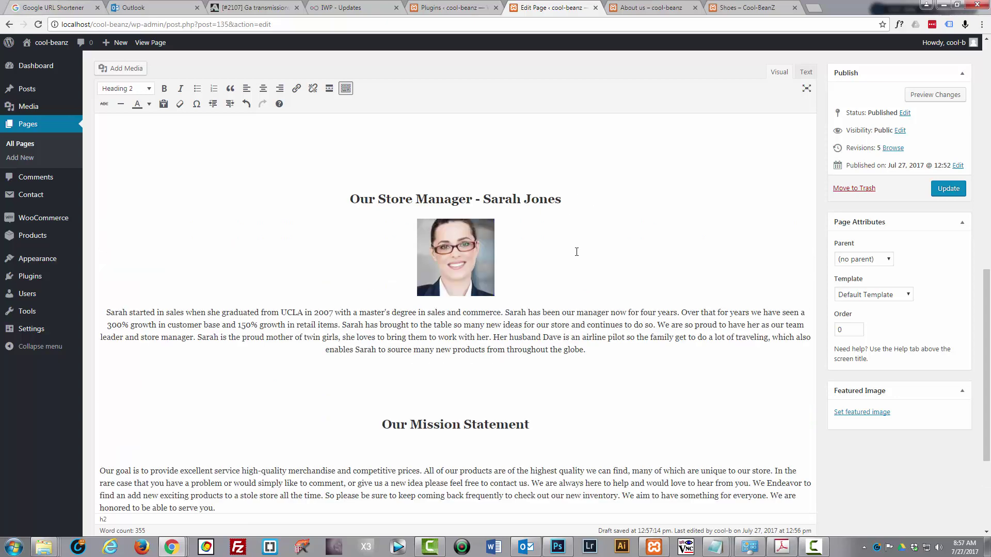
pyautogui.scroll(-4, 598, 236)
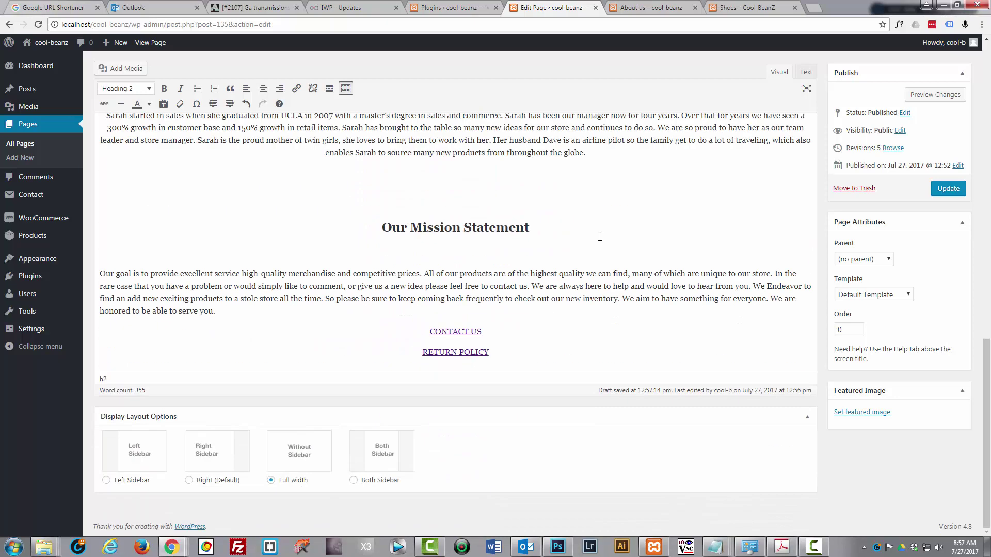
pyautogui.scroll(4, 599, 235)
pyautogui.scroll(3, 602, 236)
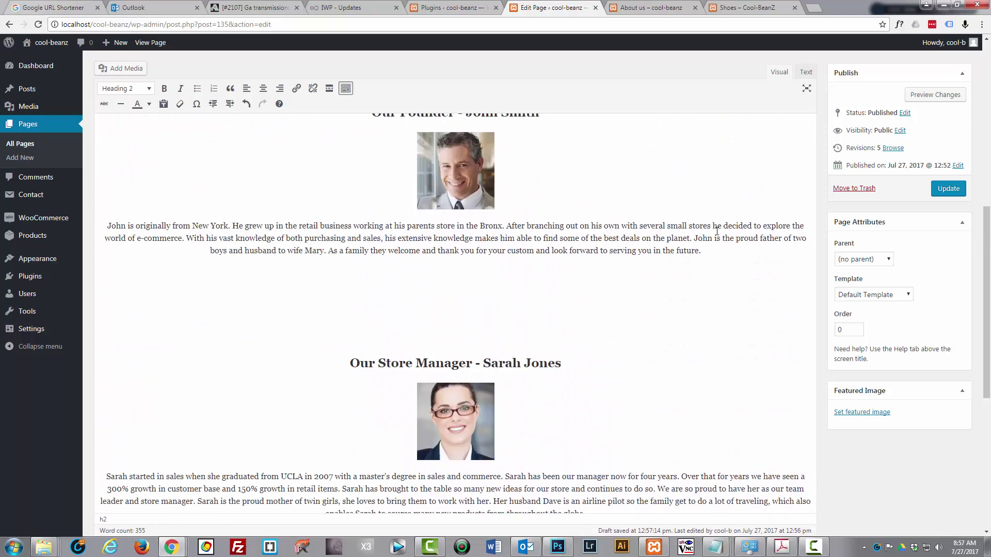
# Step: Remove the extra blank line below the founder's biography and update the page
pyautogui.click(712, 251)
pyautogui.press('Delete')
pyautogui.scroll(-6, 674, 314)
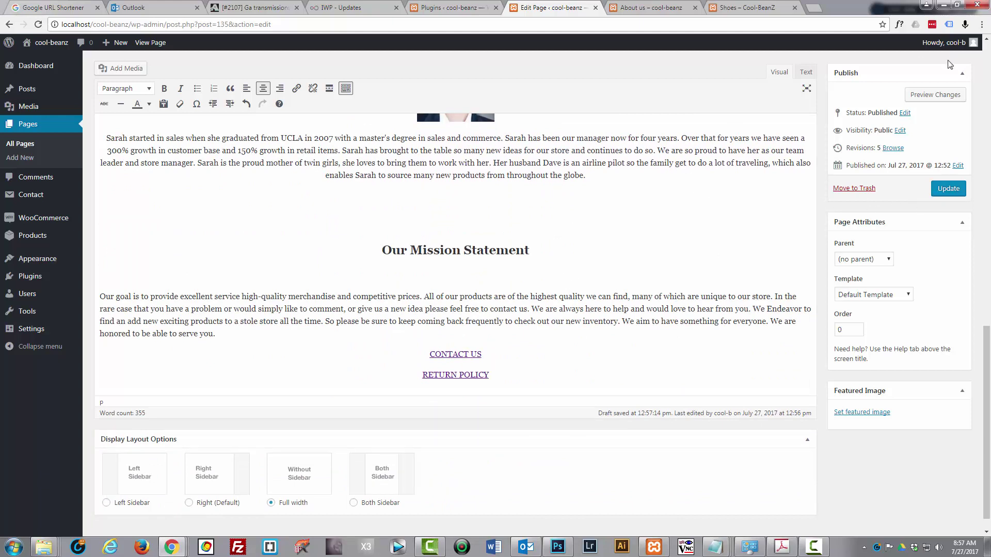
pyautogui.click(951, 189)
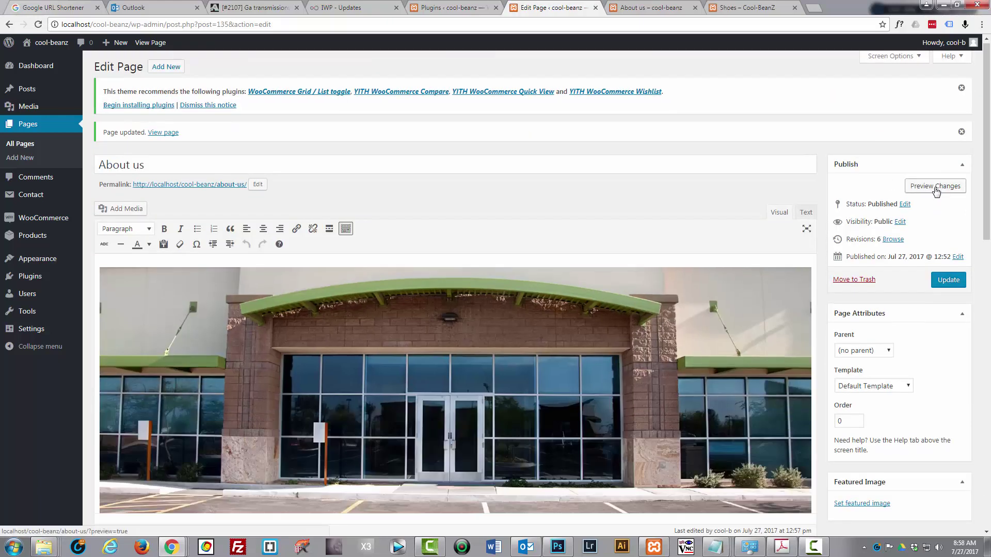
# Step: Preview the About us page and check the spacing and alignment of its sections down to the footer
pyautogui.click(931, 188)
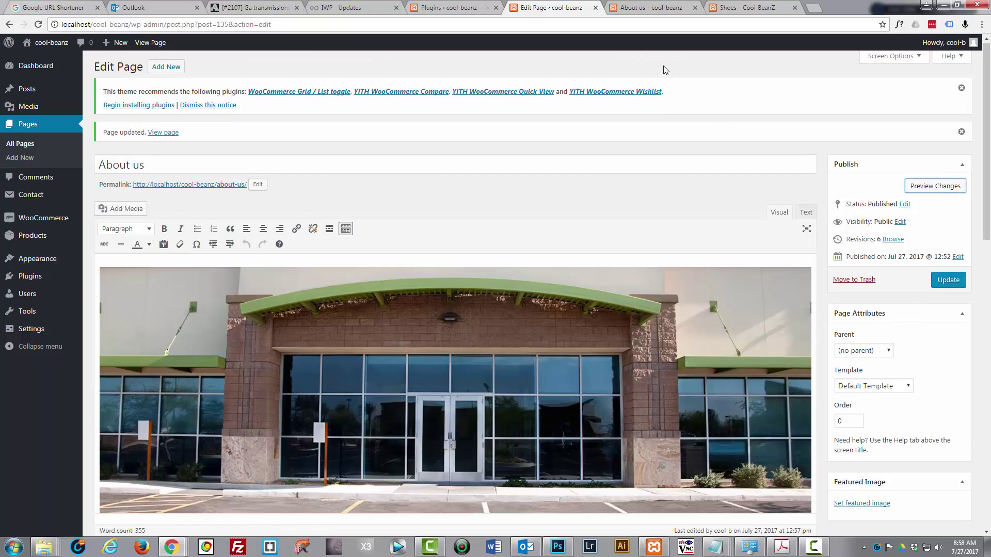
pyautogui.click(643, 9)
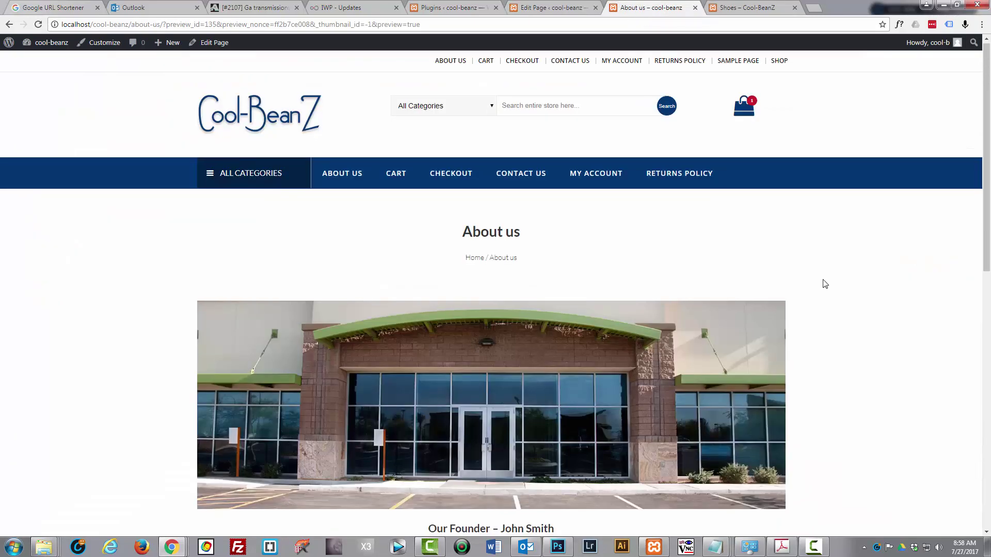
pyautogui.scroll(-3, 825, 283)
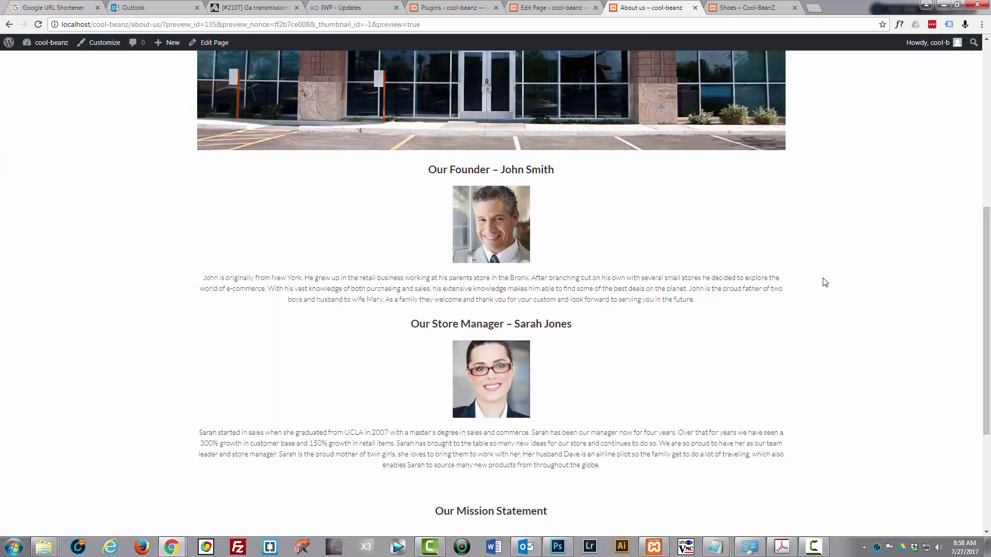
pyautogui.scroll(-2, 825, 282)
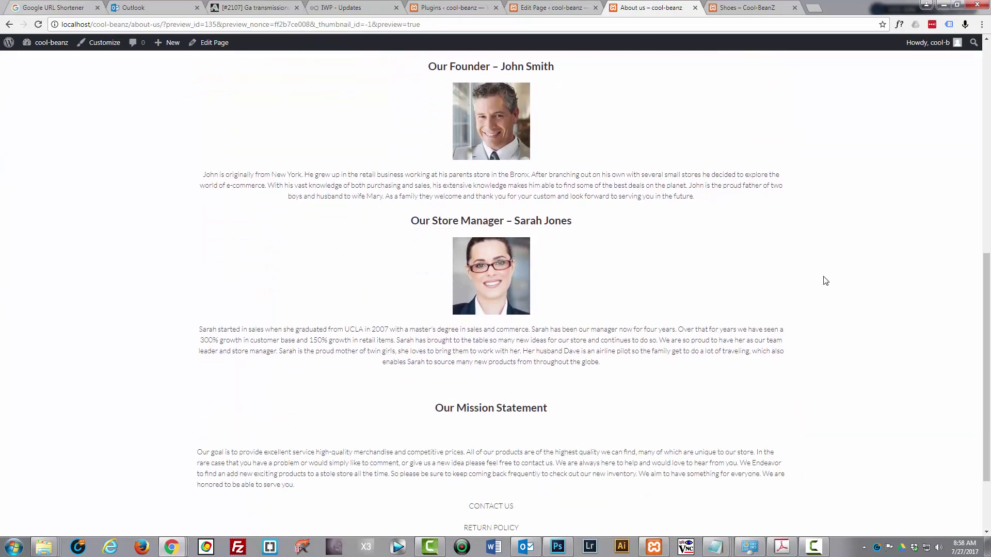
pyautogui.scroll(-2, 825, 280)
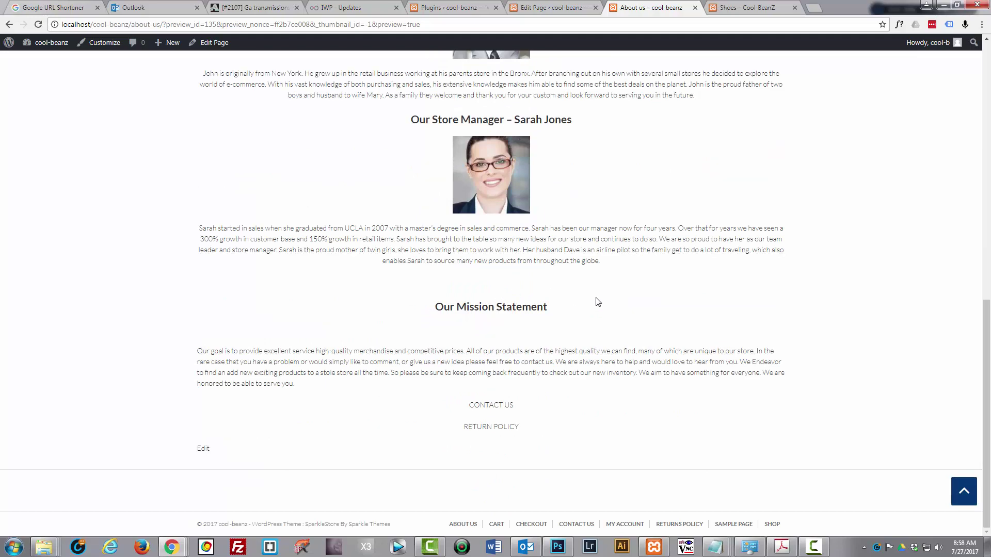
pyautogui.scroll(5, 595, 303)
# Step: In the page editor, delete the extra blank lines above and below the "Our Mission Statement" heading and update the page
pyautogui.click(564, 9)
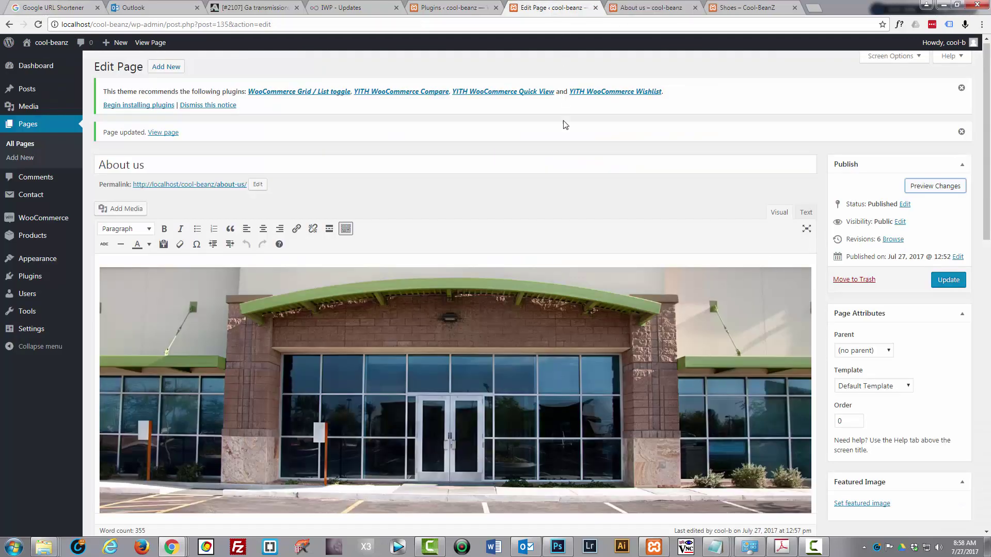
pyautogui.scroll(-10, 640, 389)
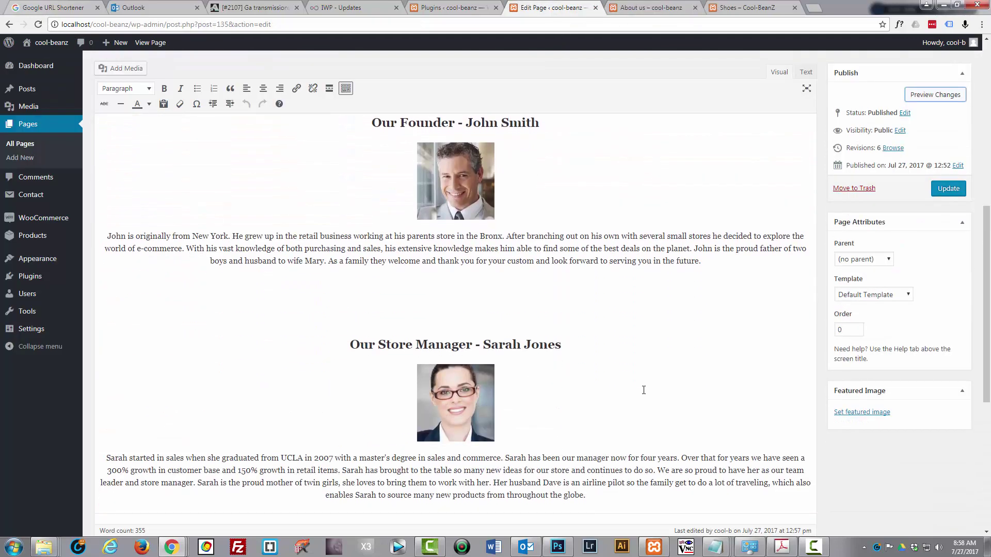
pyautogui.scroll(-1, 643, 390)
pyautogui.click(592, 292)
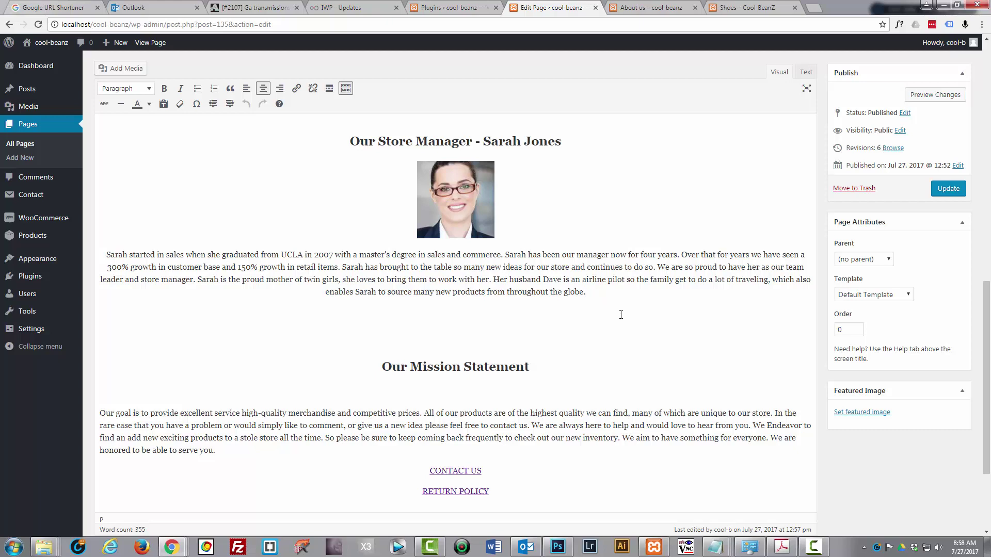
pyautogui.press('Delete')
pyautogui.click(579, 345)
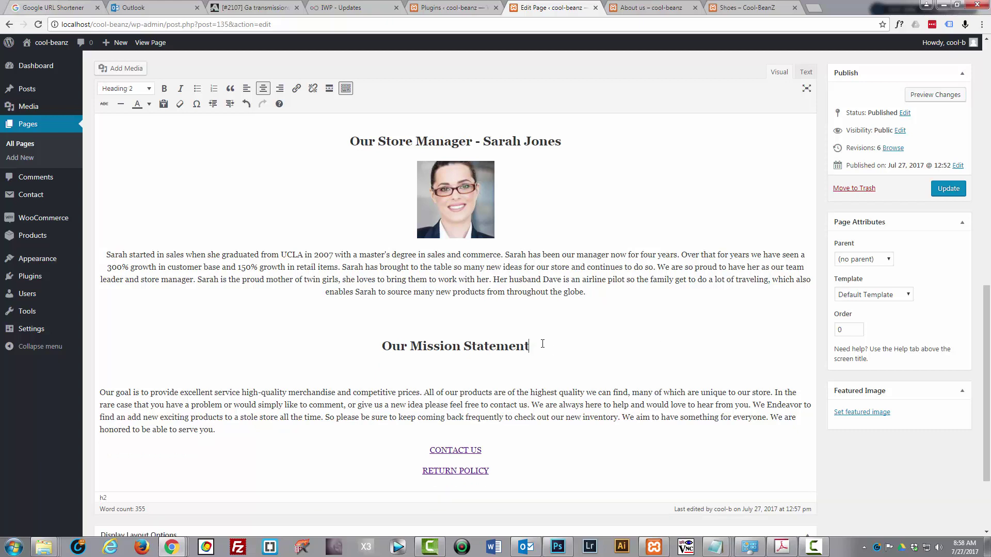
pyautogui.press('Delete')
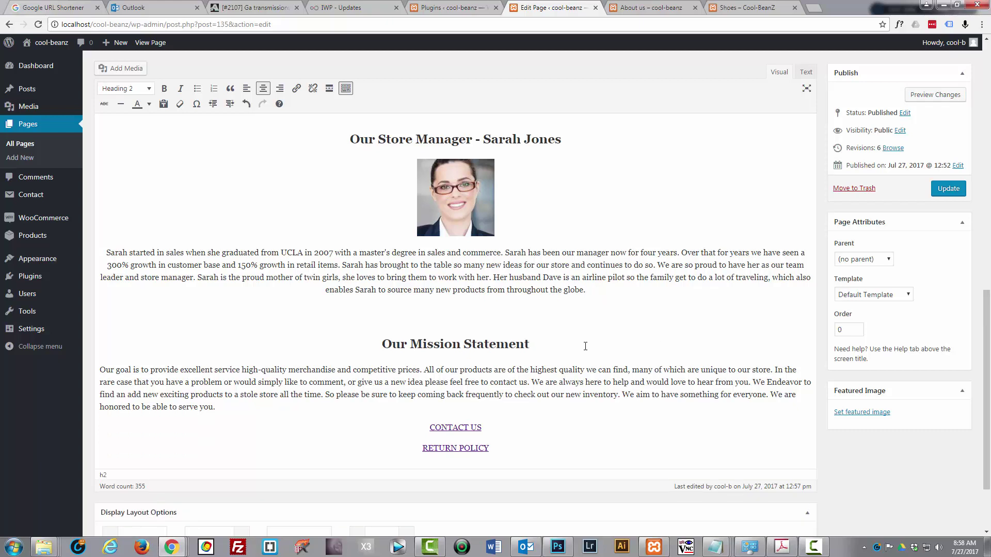
pyautogui.scroll(-2, 585, 346)
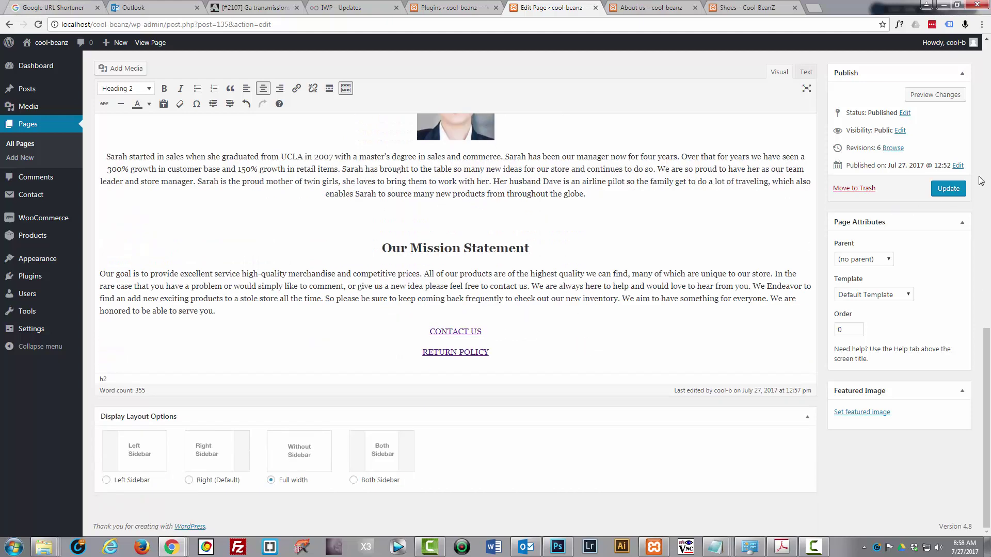
pyautogui.click(947, 191)
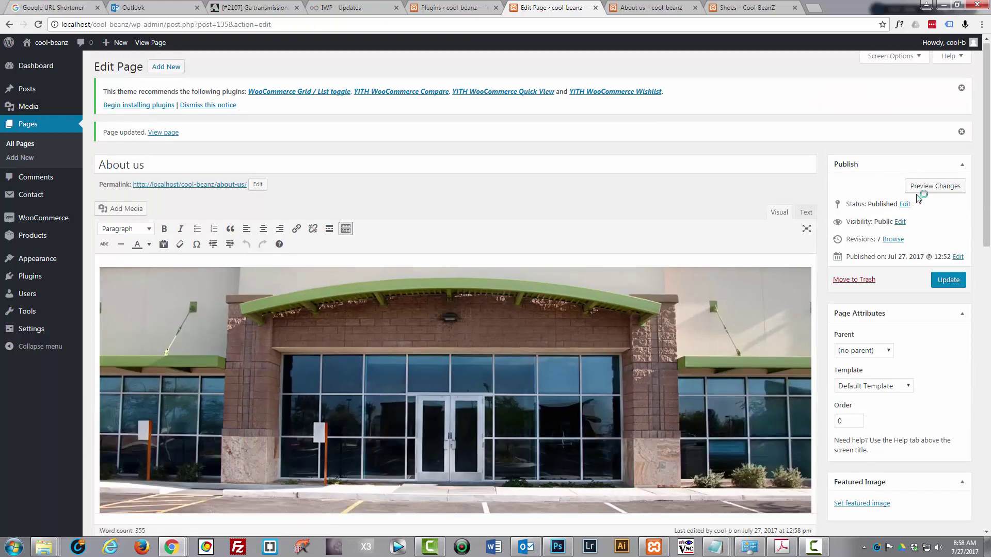
# Step: Preview the updated About us page and check the spacing around the mission statement section
pyautogui.click(932, 186)
pyautogui.click(642, 10)
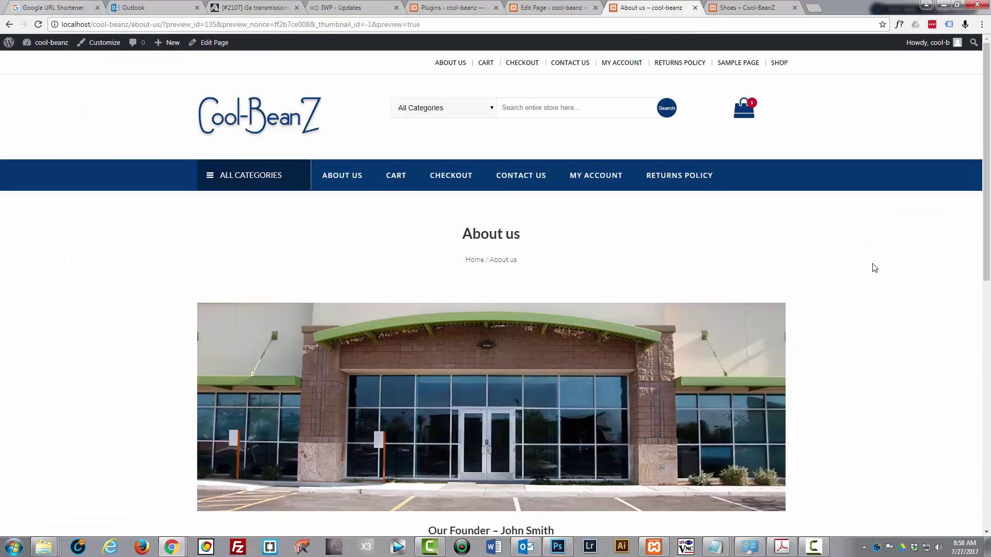
pyautogui.scroll(-7, 839, 267)
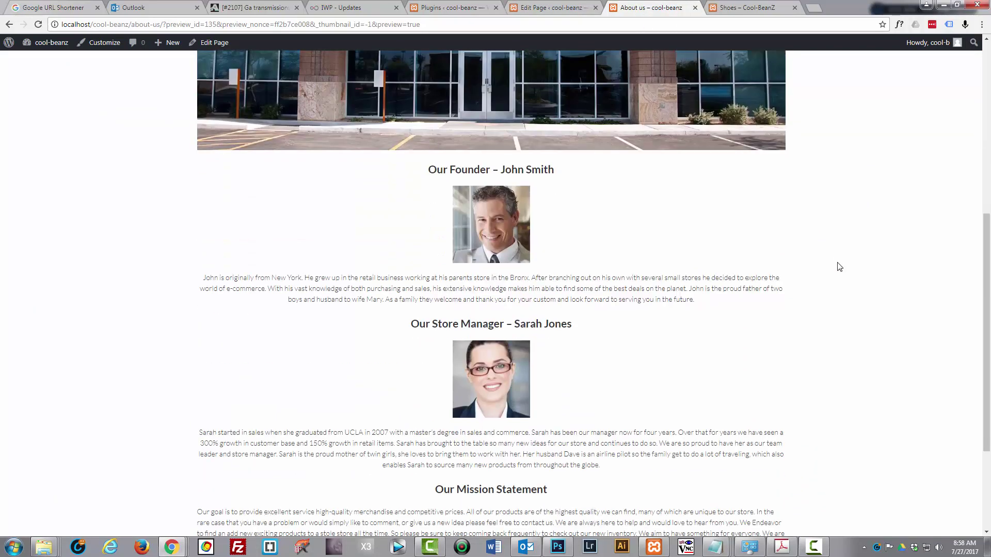
pyautogui.scroll(-2, 840, 266)
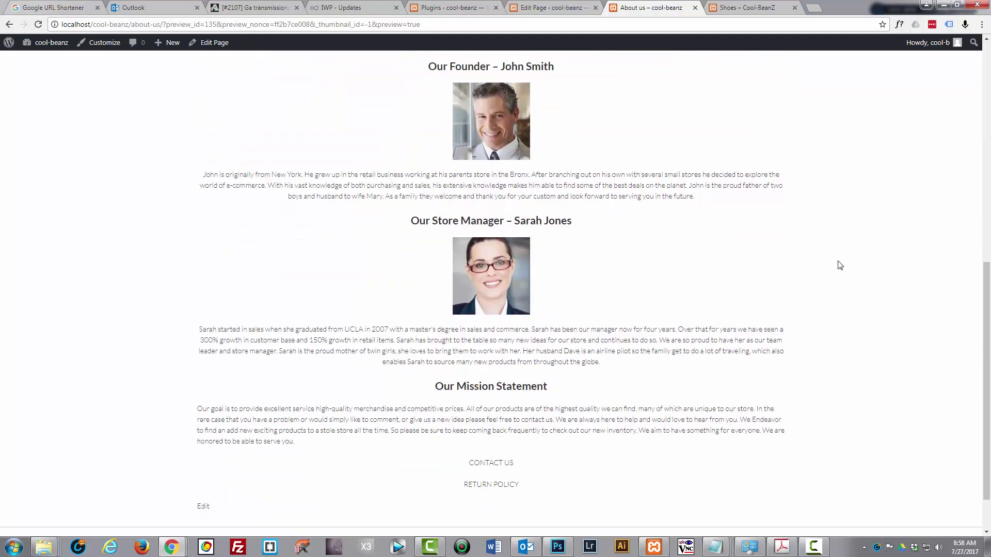
pyautogui.scroll(-1, 840, 264)
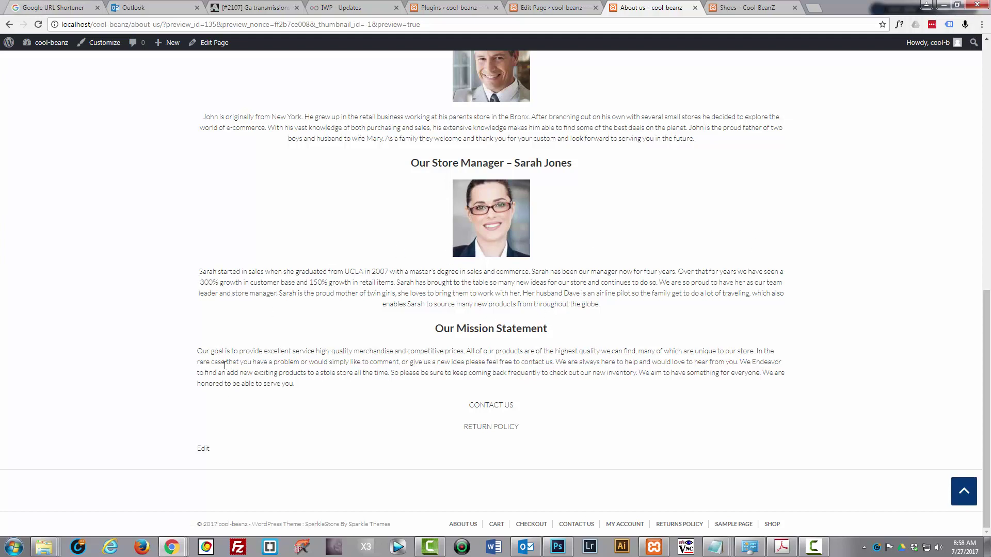
# Step: Center the mission statement paragraph in the page editor and update the page
pyautogui.click(561, 10)
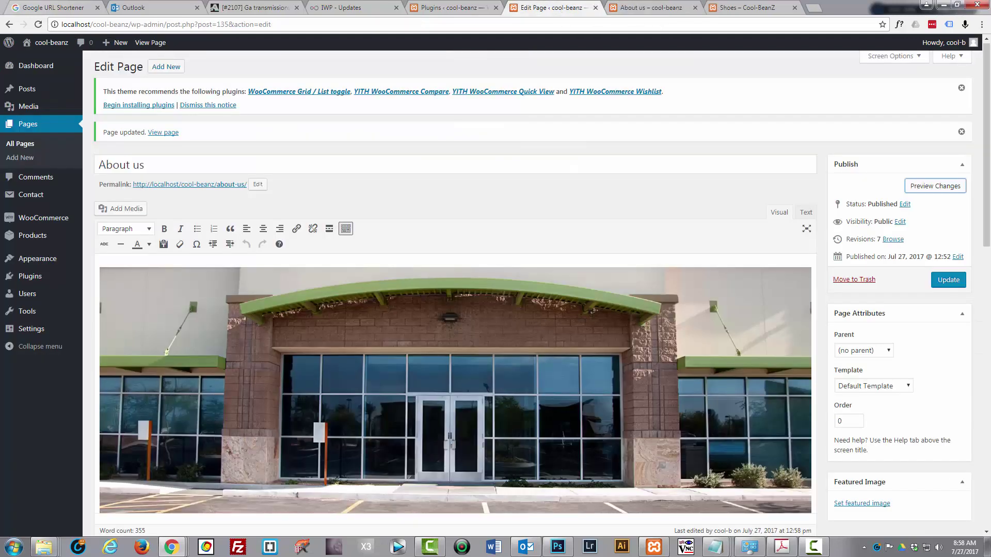
pyautogui.scroll(-15, 427, 383)
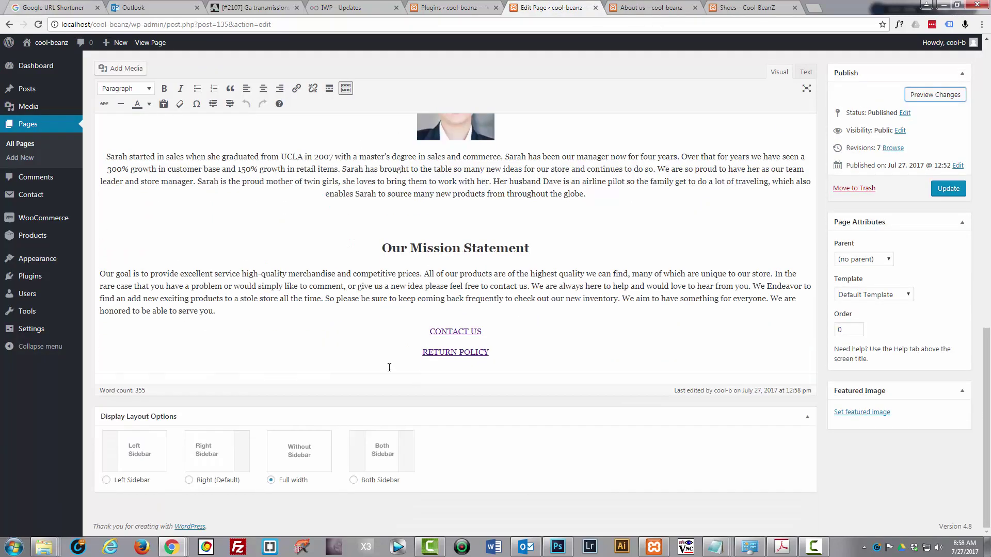
pyautogui.scroll(1, 110, 268)
pyautogui.moveTo(100, 315); pyautogui.dragTo(101, 289)
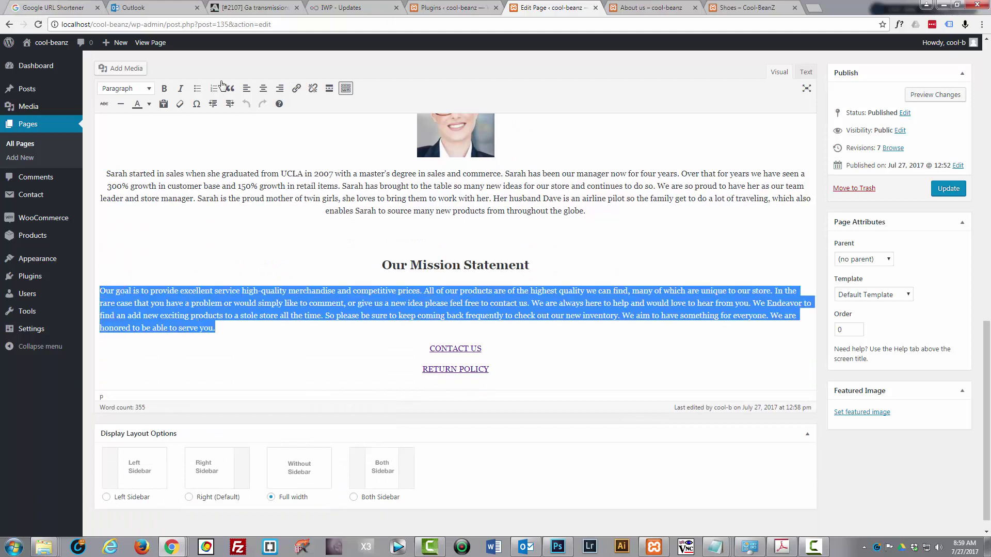
pyautogui.click(263, 89)
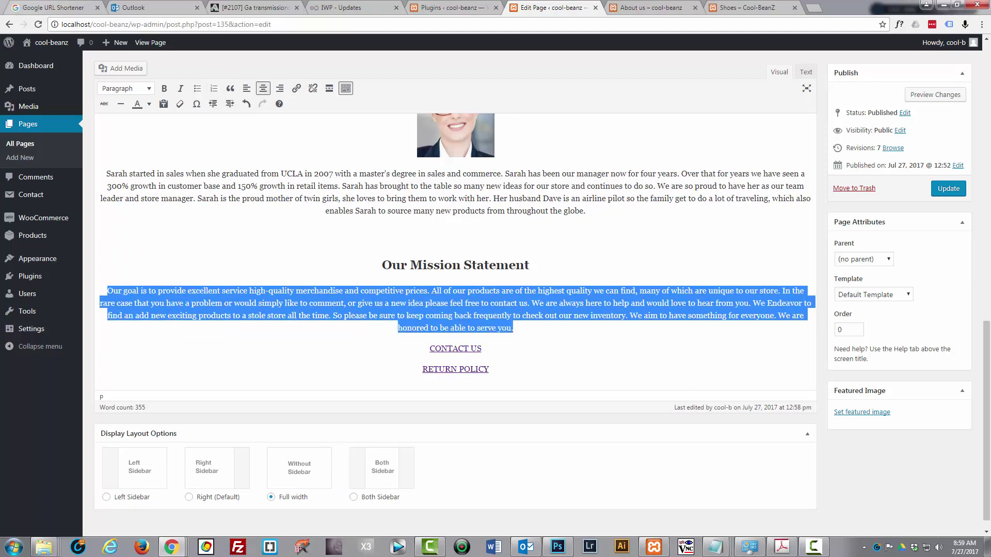
pyautogui.click(937, 190)
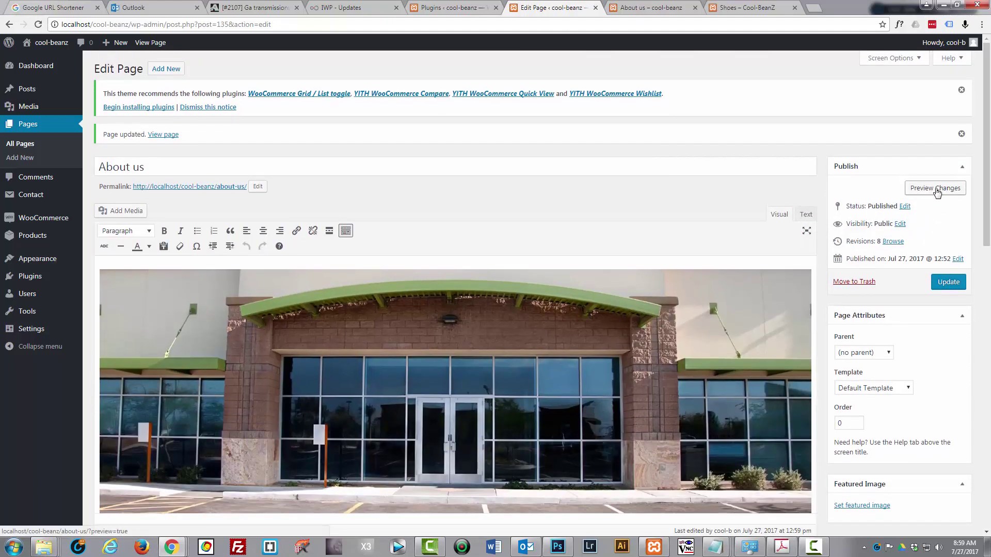
# Step: Preview the page and check the alignment of the mission statement paragraph and the links below it
pyautogui.click(937, 190)
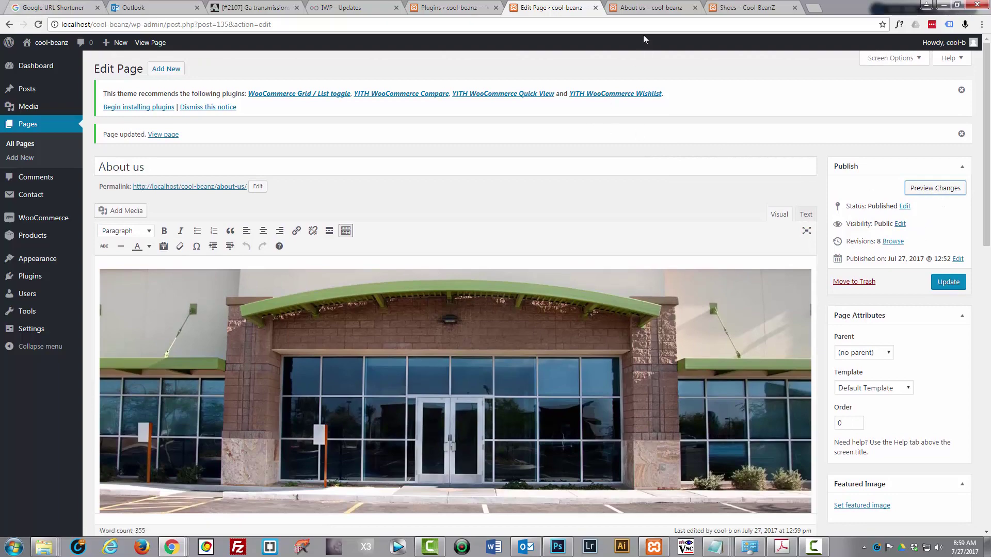
pyautogui.click(656, 10)
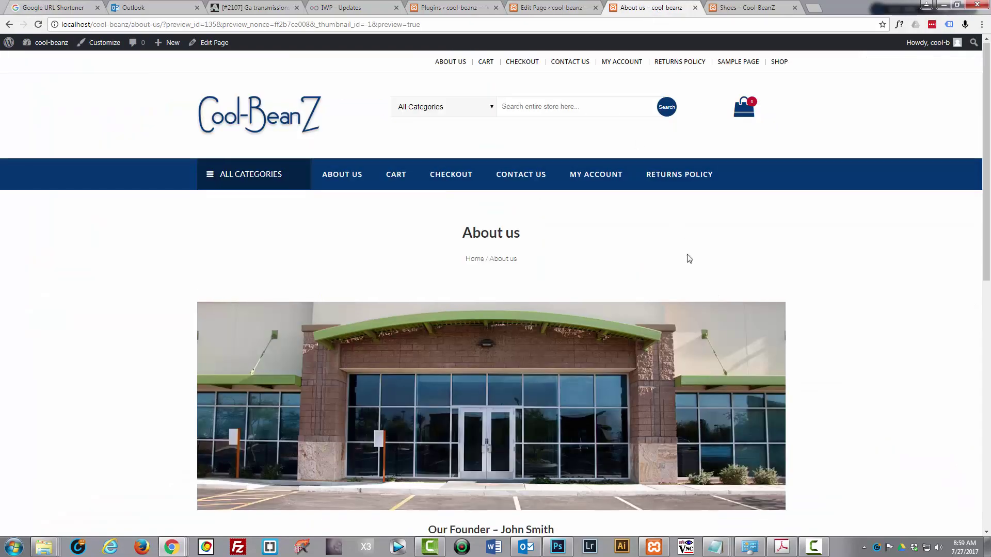
pyautogui.scroll(-10, 687, 259)
pyautogui.scroll(-1, 690, 258)
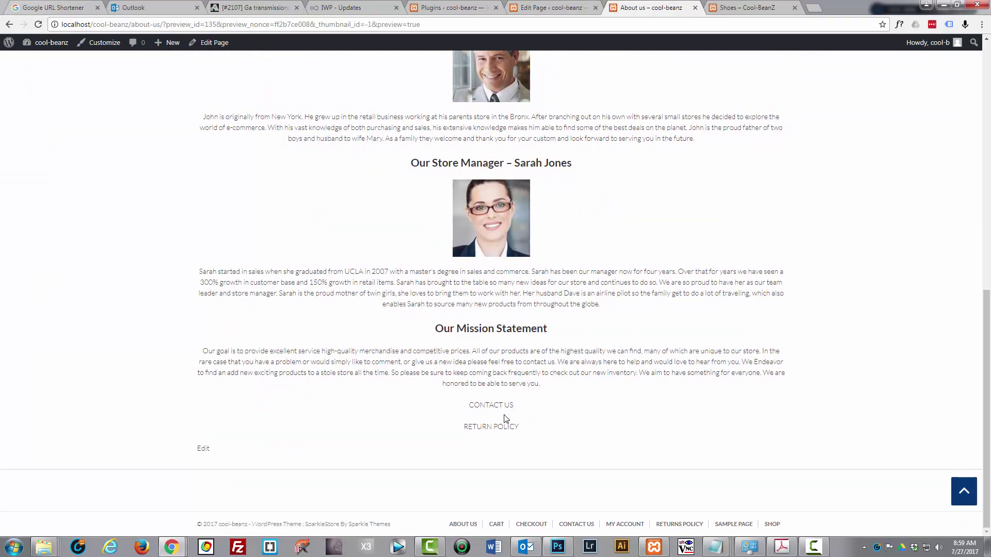
# Step: Make the CONTACT US and RETURN POLICY links below the mission statement bold and update the page
pyautogui.click(551, 10)
pyautogui.scroll(-2, 566, 256)
pyautogui.scroll(-12, 566, 257)
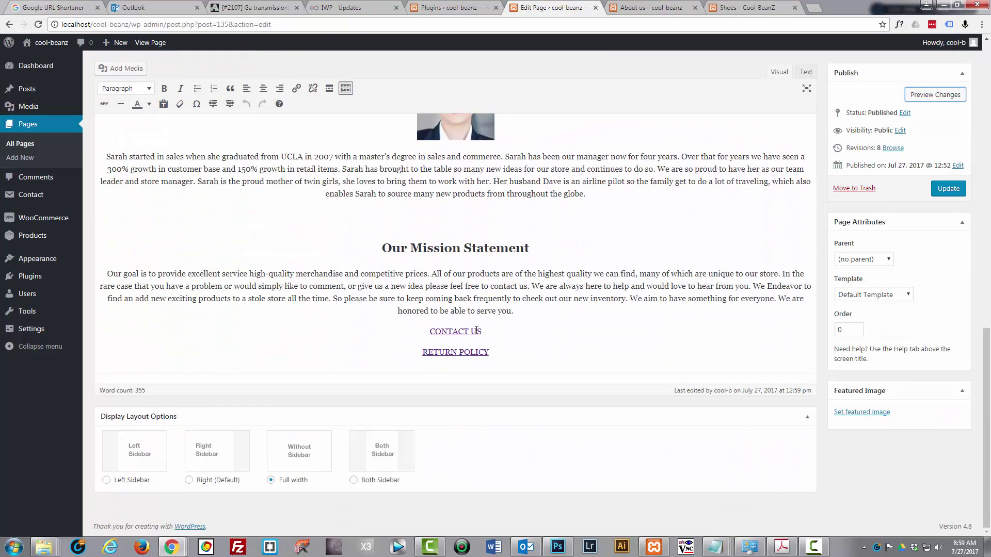
pyautogui.moveTo(485, 332); pyautogui.dragTo(429, 332)
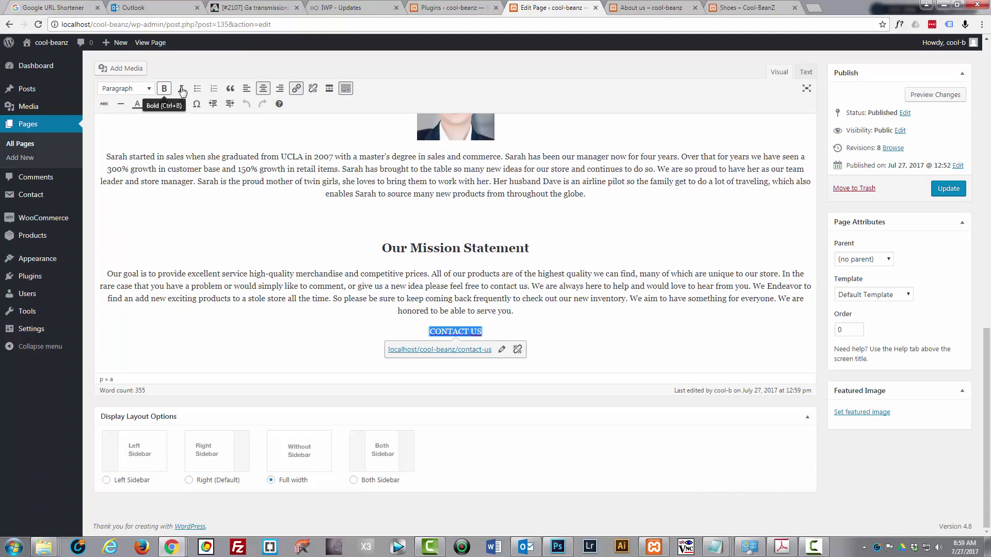
pyautogui.click(164, 89)
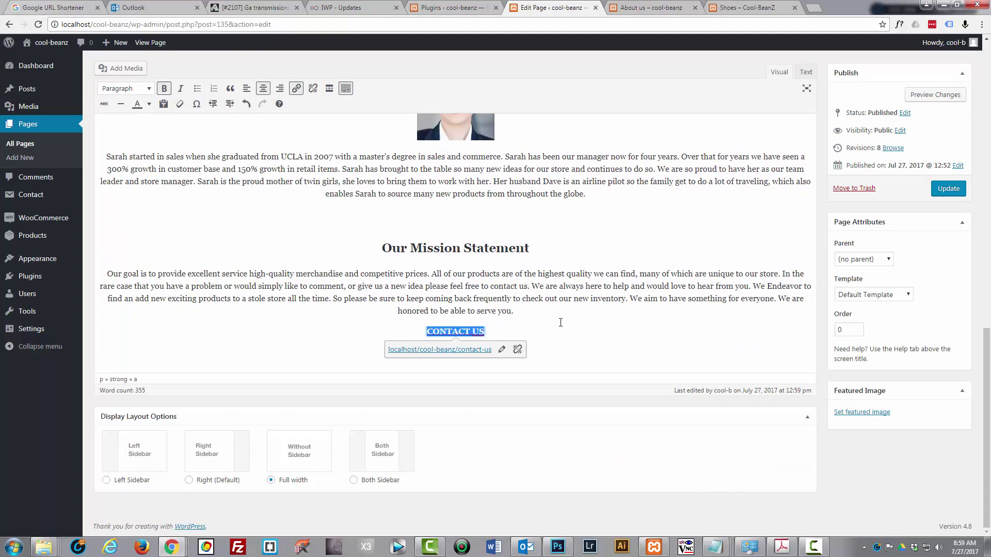
pyautogui.hotkey('ctrl', 'z')
pyautogui.hotkey('ctrl', 'z')
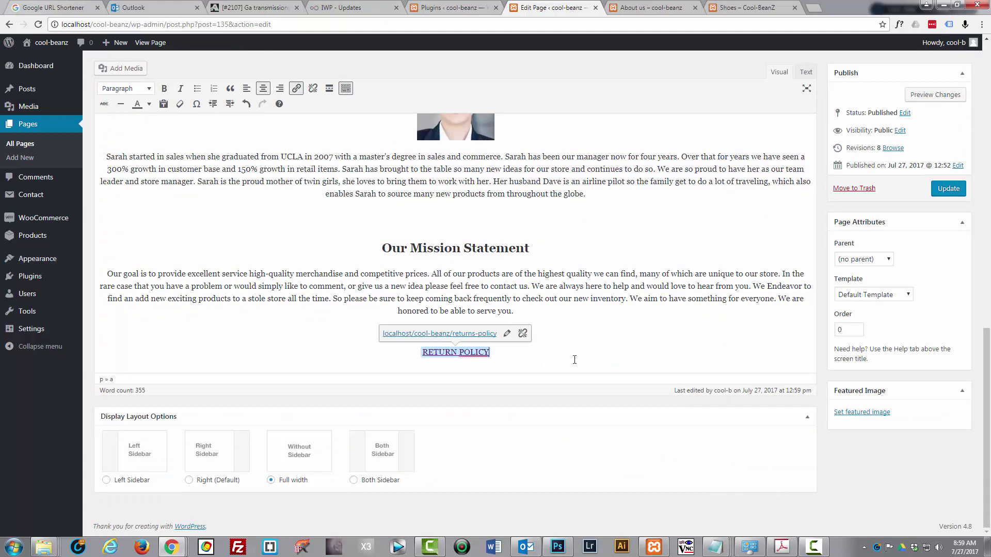
pyautogui.moveTo(498, 354); pyautogui.dragTo(420, 354)
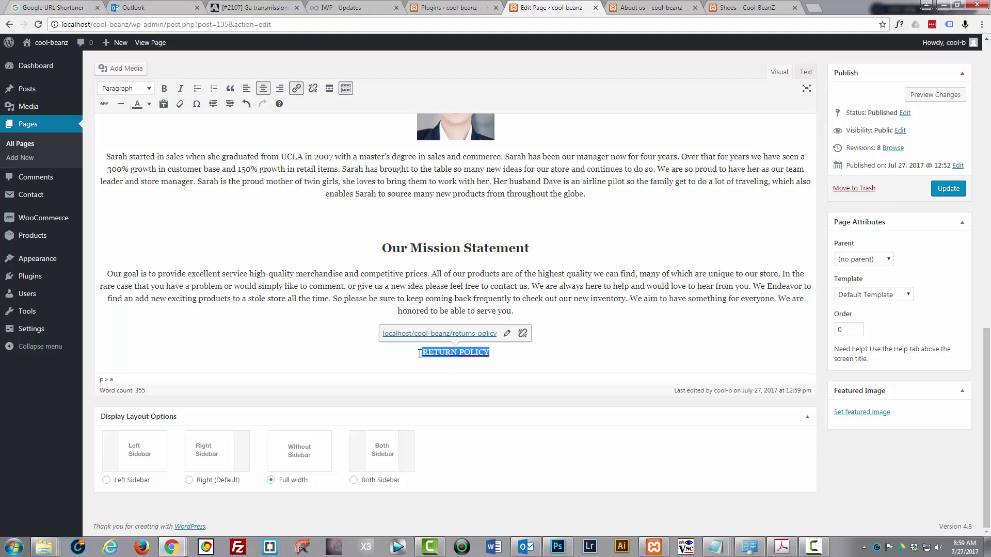
pyautogui.click(164, 89)
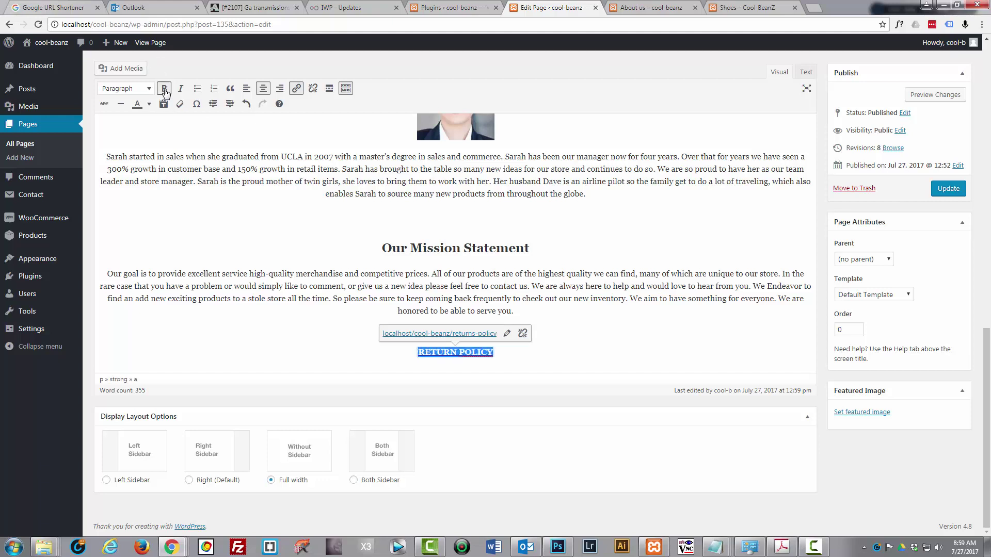
pyautogui.click(955, 187)
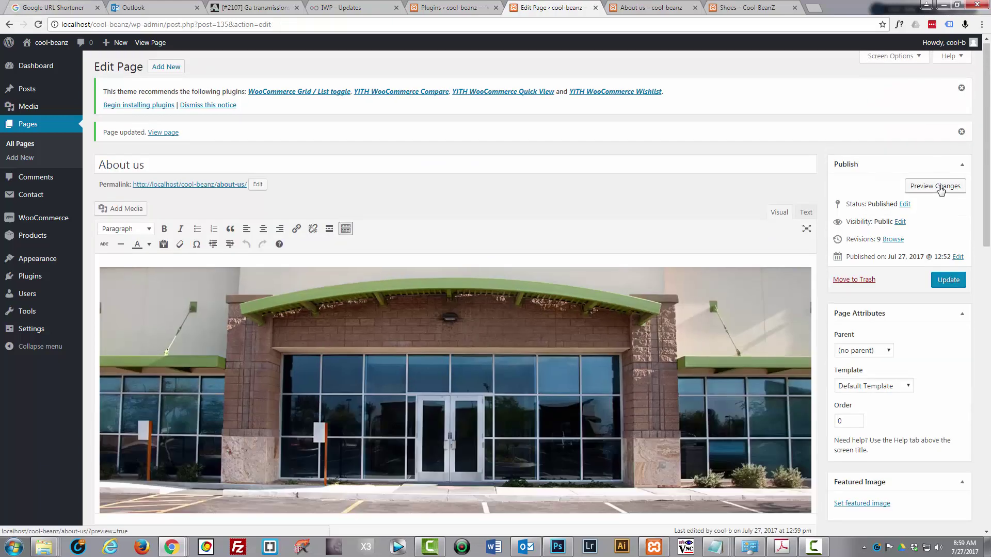
# Step: Preview the finished About us page and review it from the storefront image down to the bottom links
pyautogui.click(940, 187)
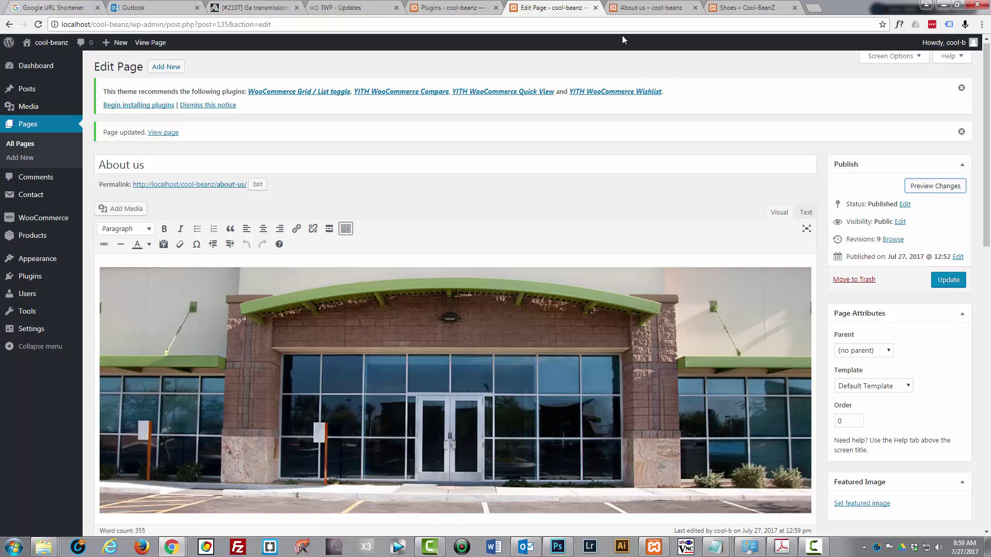
pyautogui.click(642, 8)
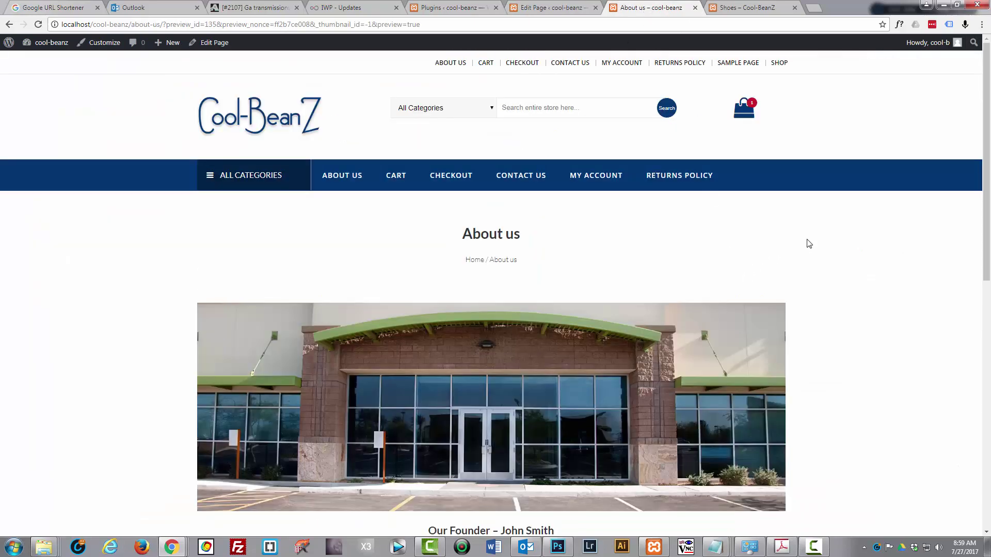
pyautogui.scroll(-10, 809, 244)
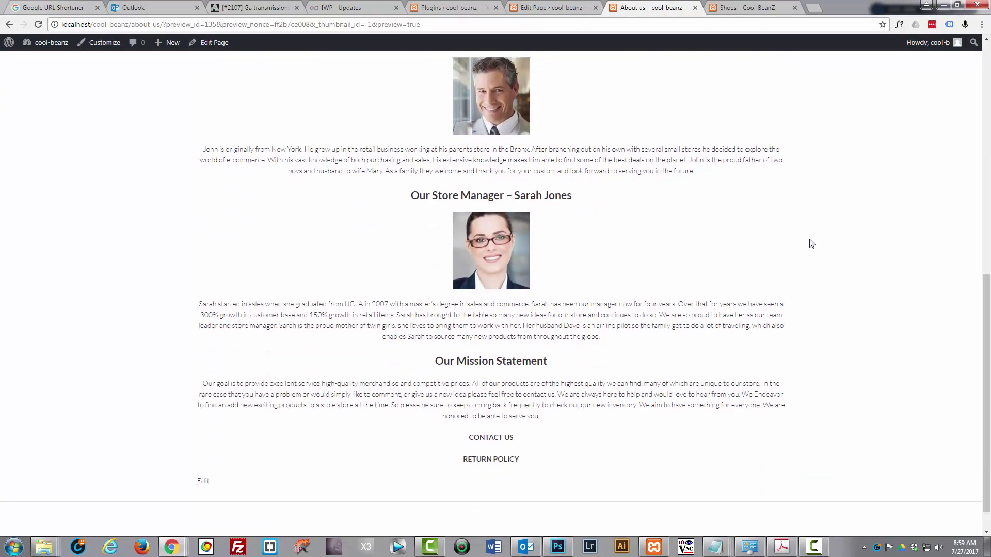
pyautogui.scroll(-2, 811, 244)
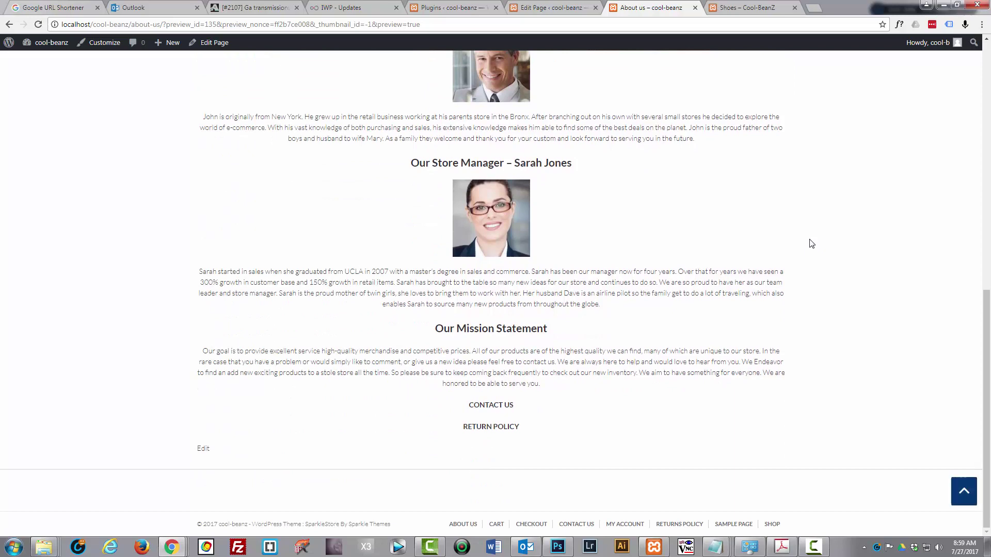
pyautogui.scroll(10, 811, 244)
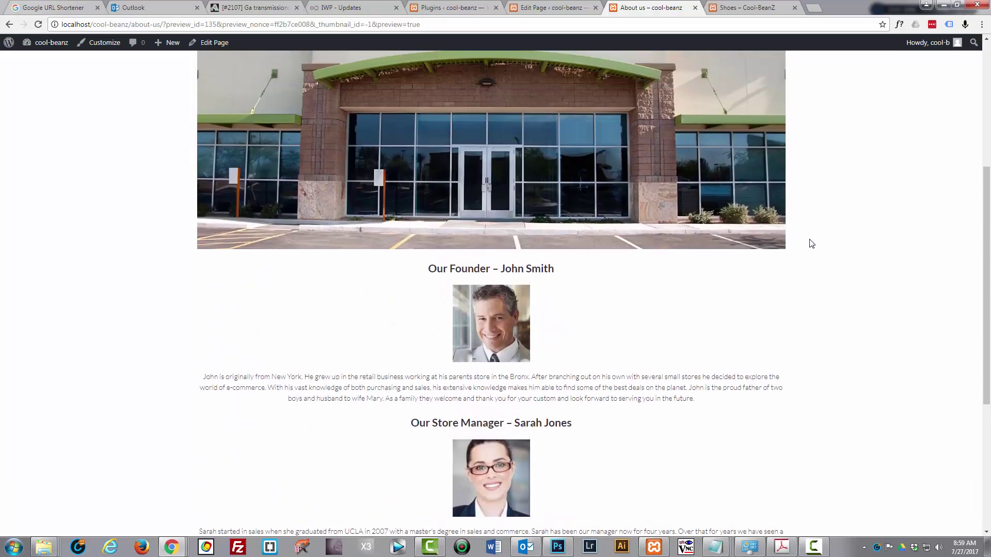
pyautogui.scroll(1, 813, 243)
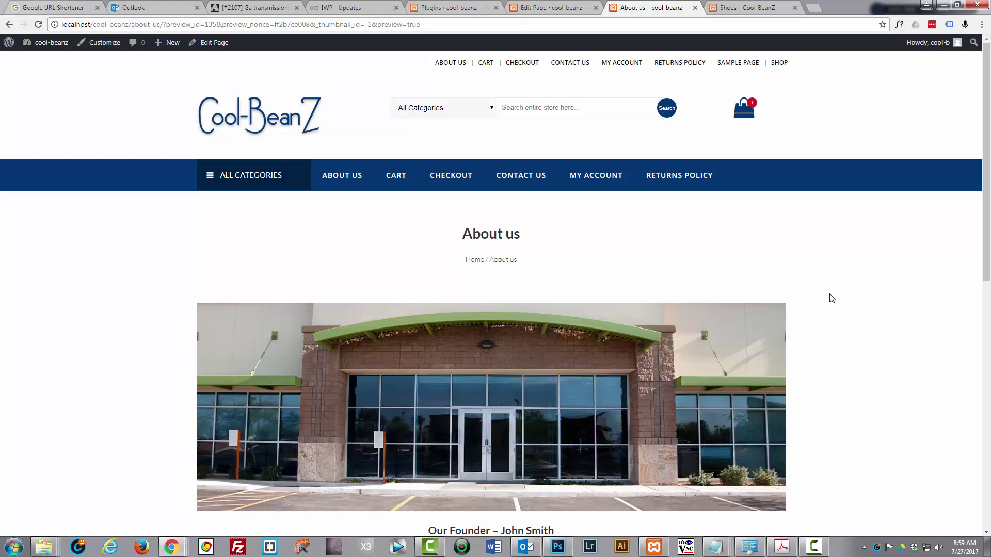